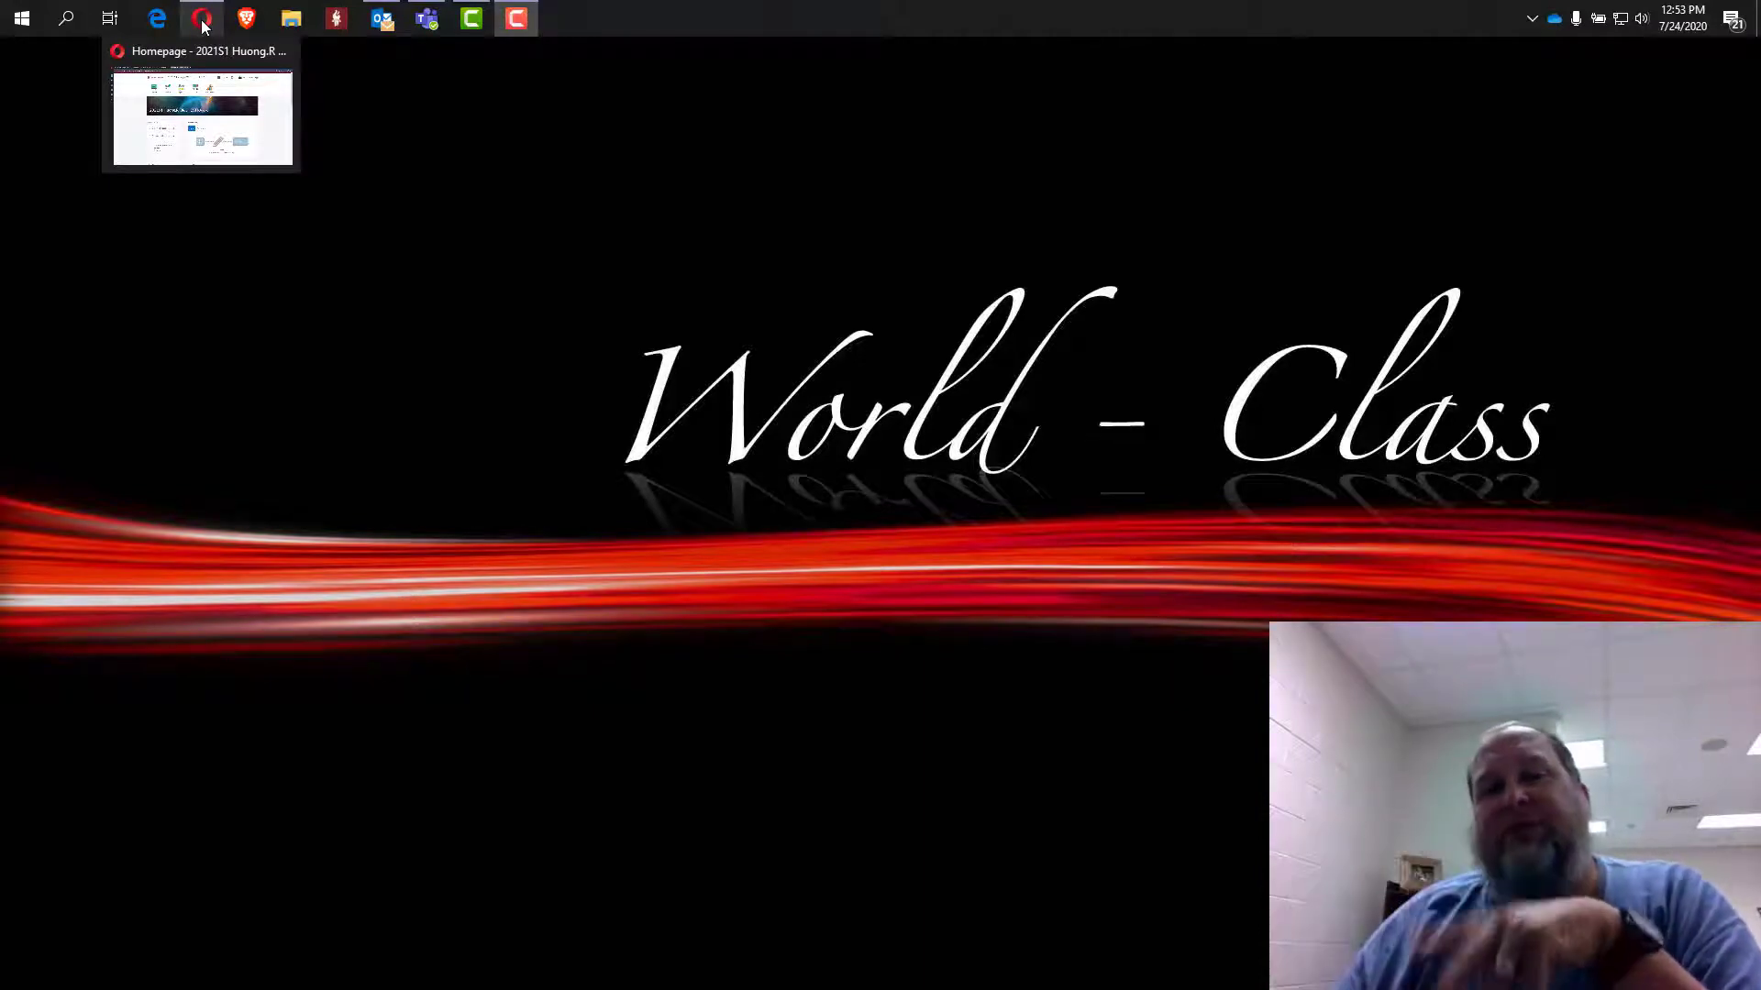
From the browser's GCPS Employees portal, launch eCLASS to the Summerour Middle School homepage.
click(203, 27)
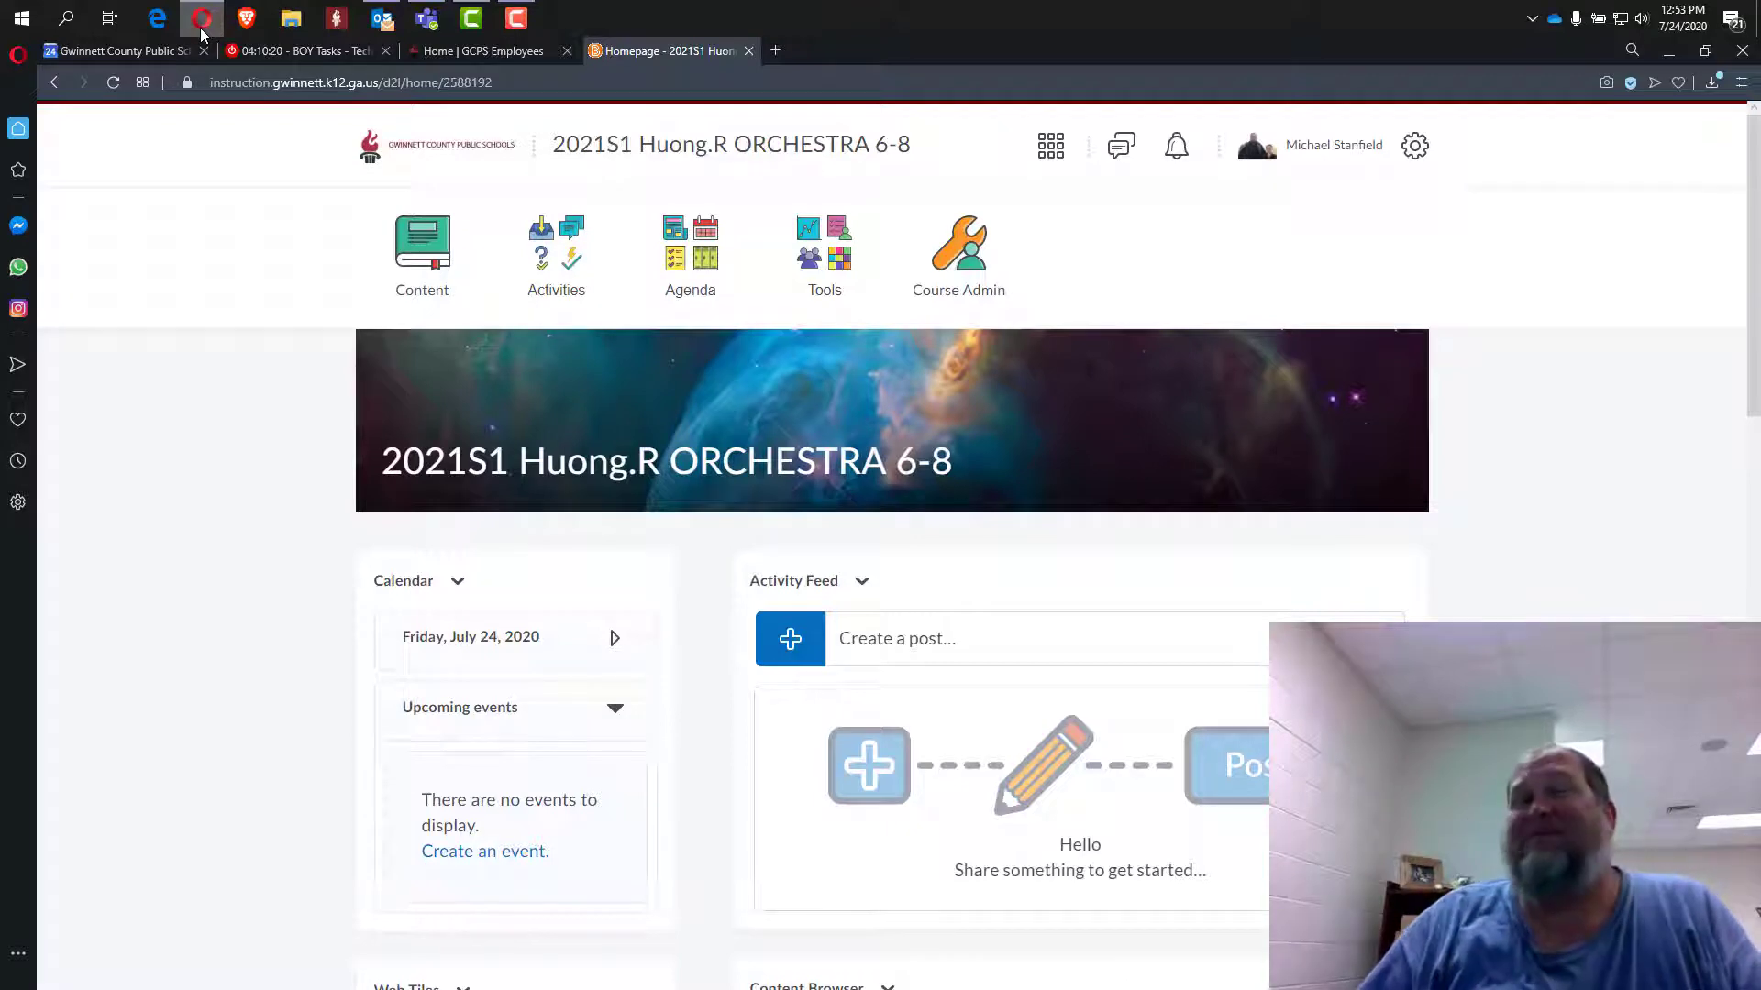
click(470, 51)
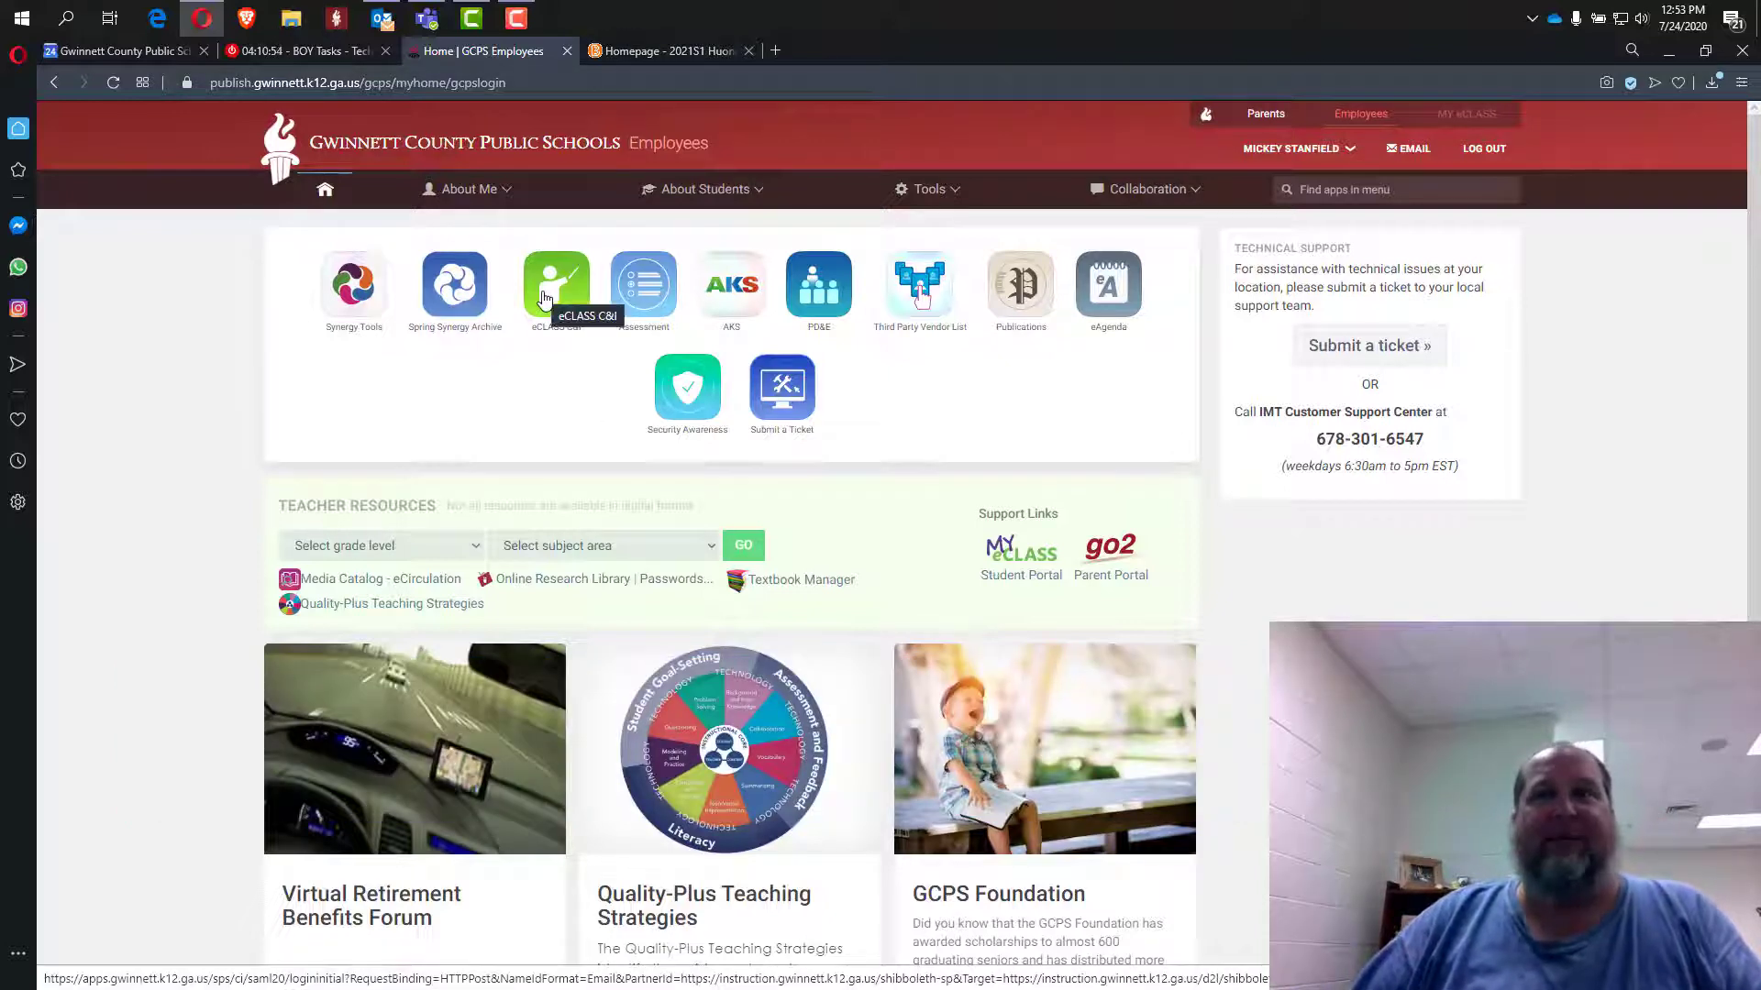
click(545, 298)
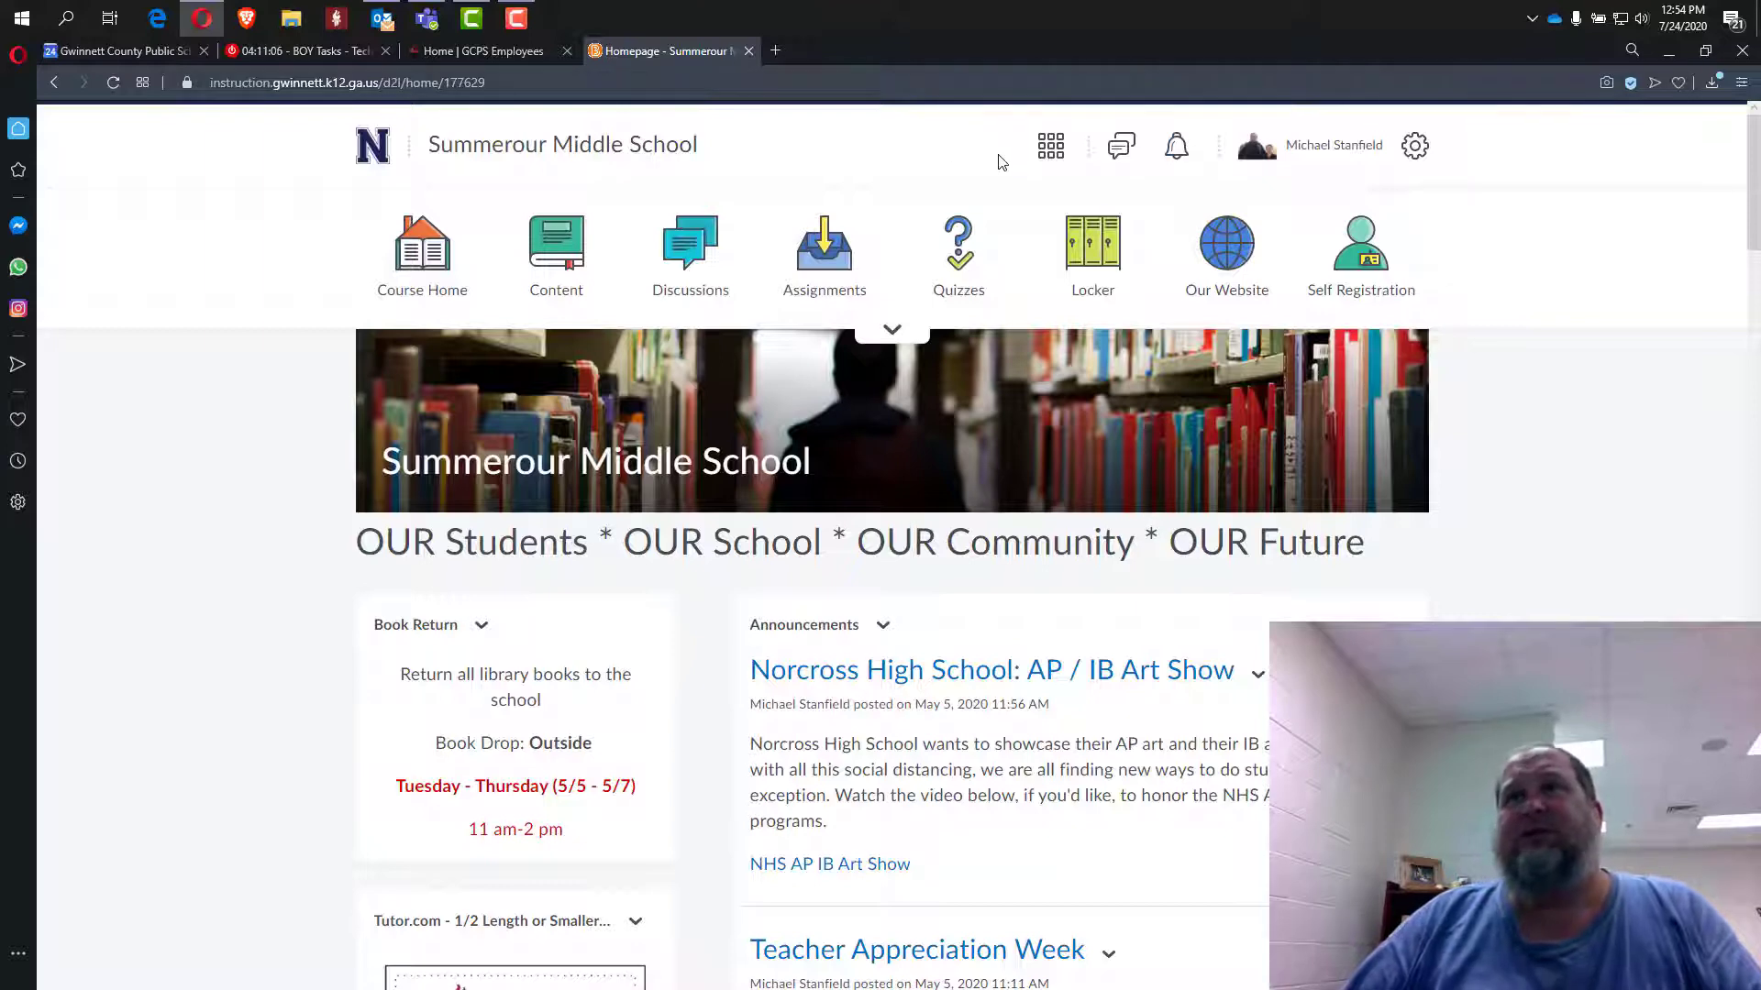
Search the course selector for the teacher's surname and open 2021S1 ORCHESTRA 6-8.
click(1048, 156)
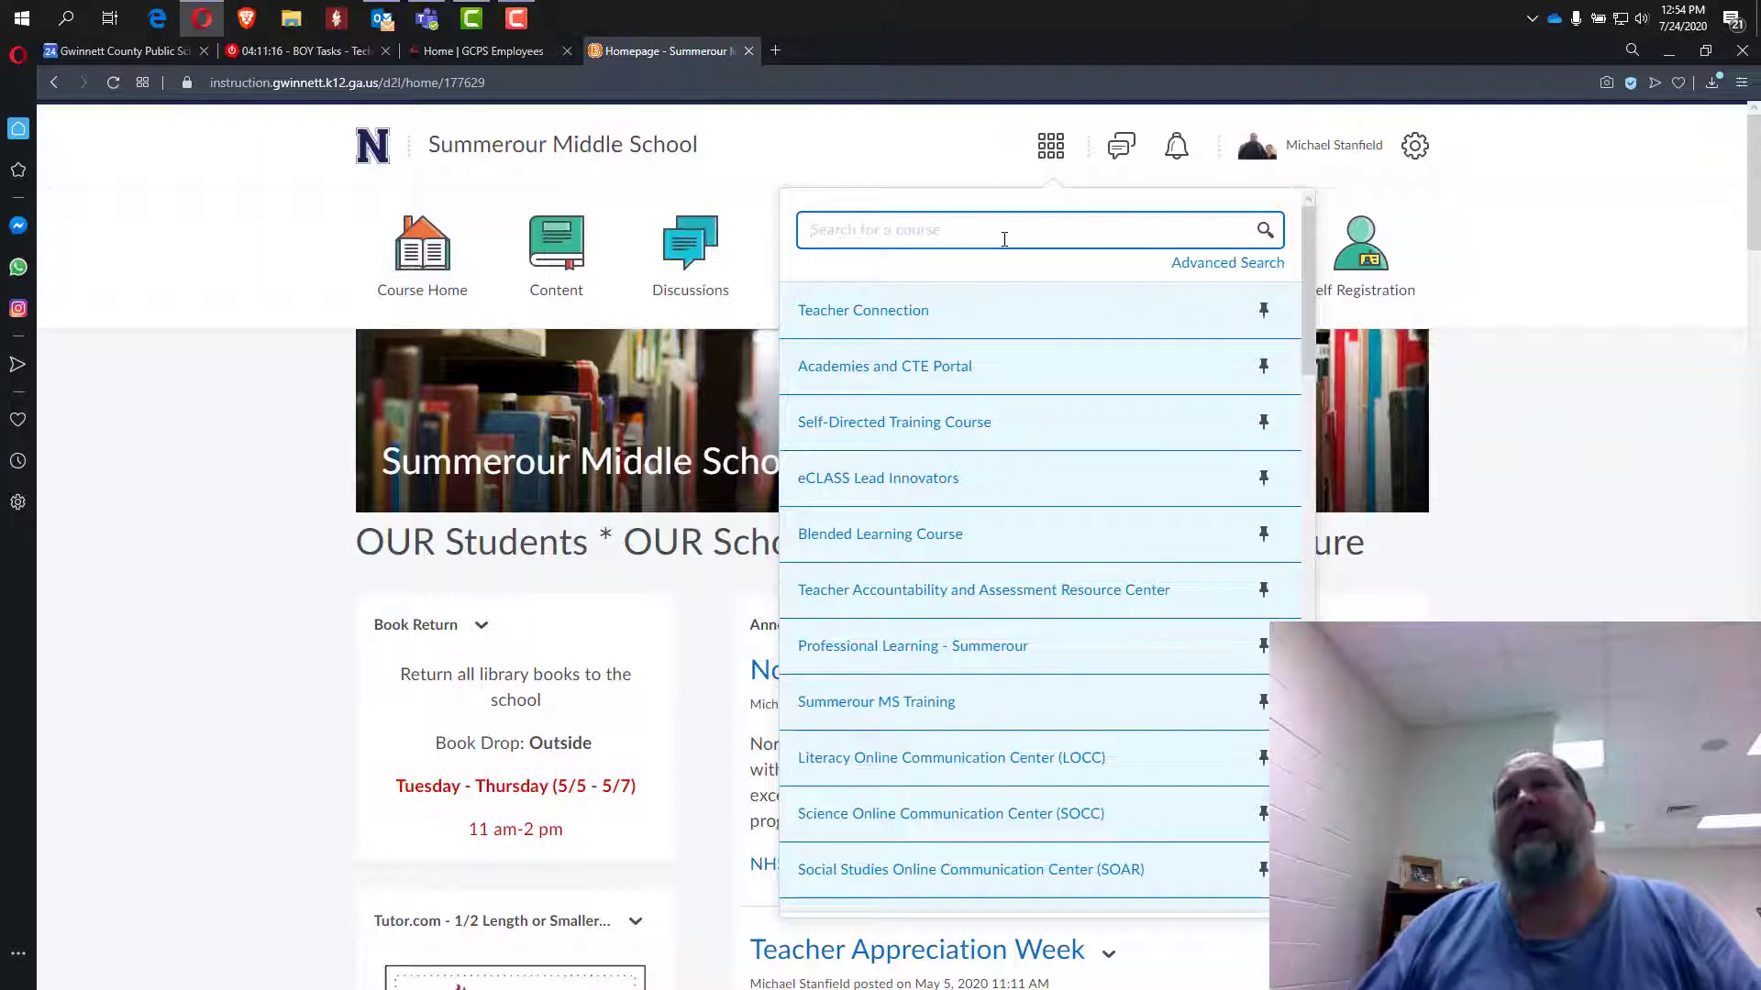
text(huong)
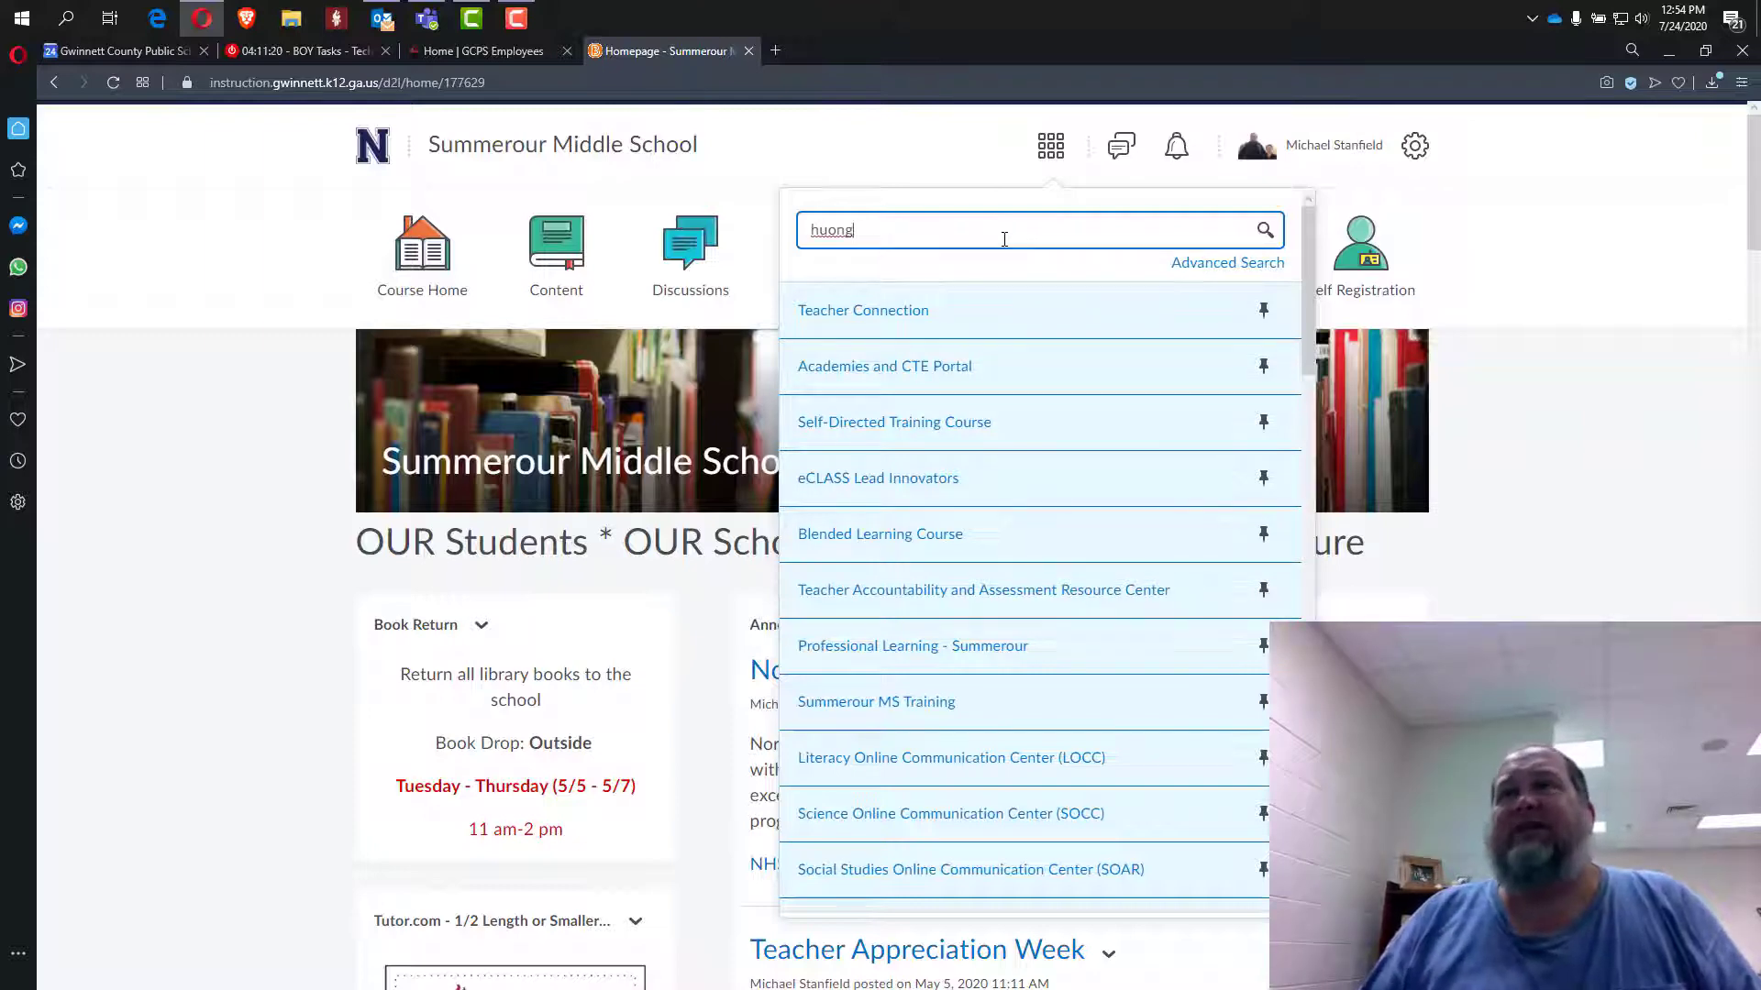
key(Return)
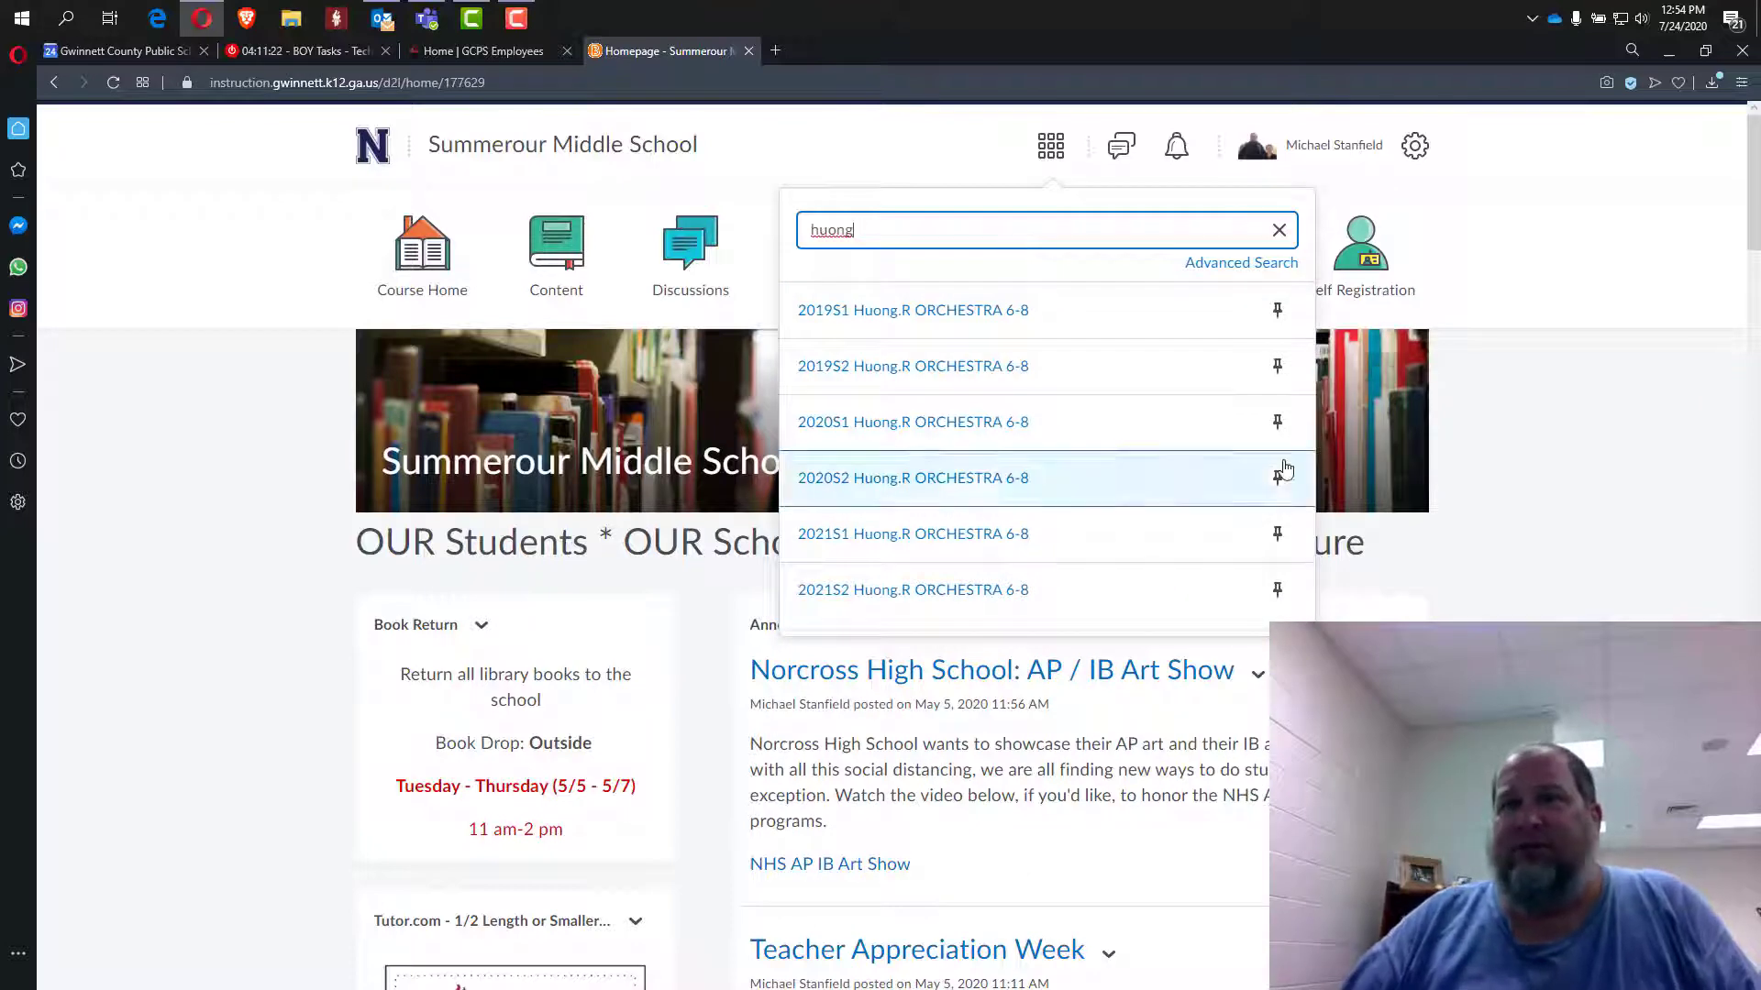
click(867, 541)
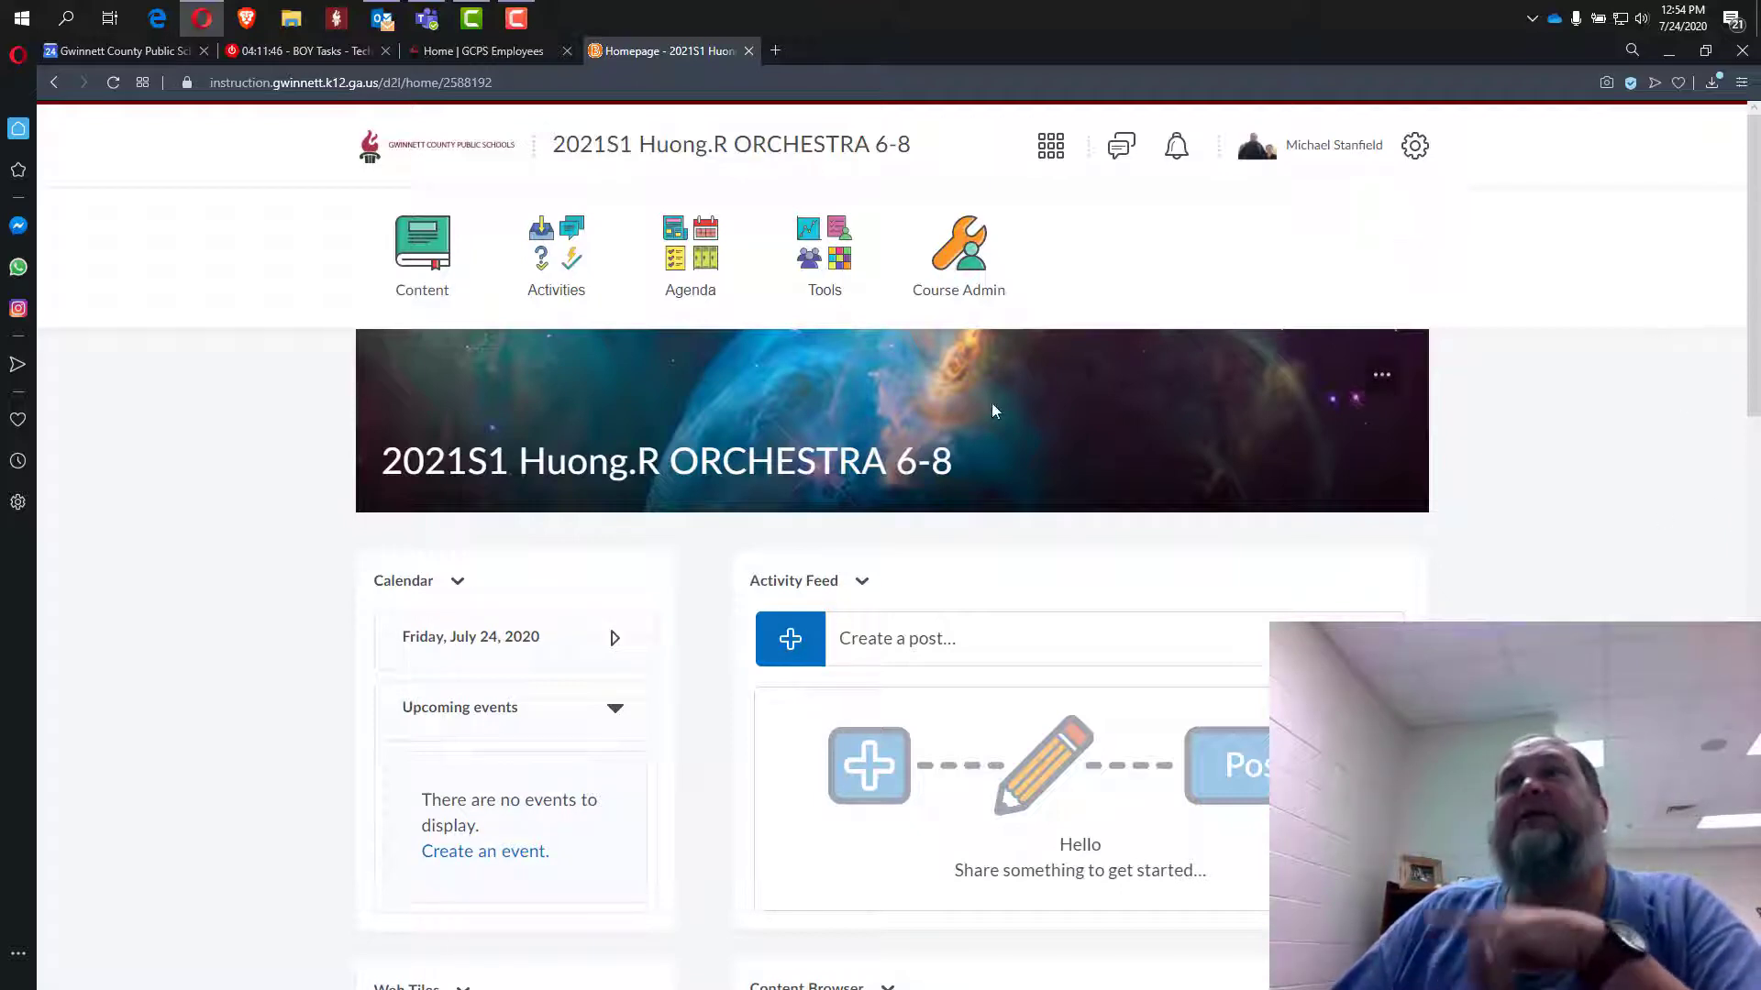
Open Course Admin > Homepages and browse the list to the 2020-2021 Summerour Teacher Page.
click(963, 252)
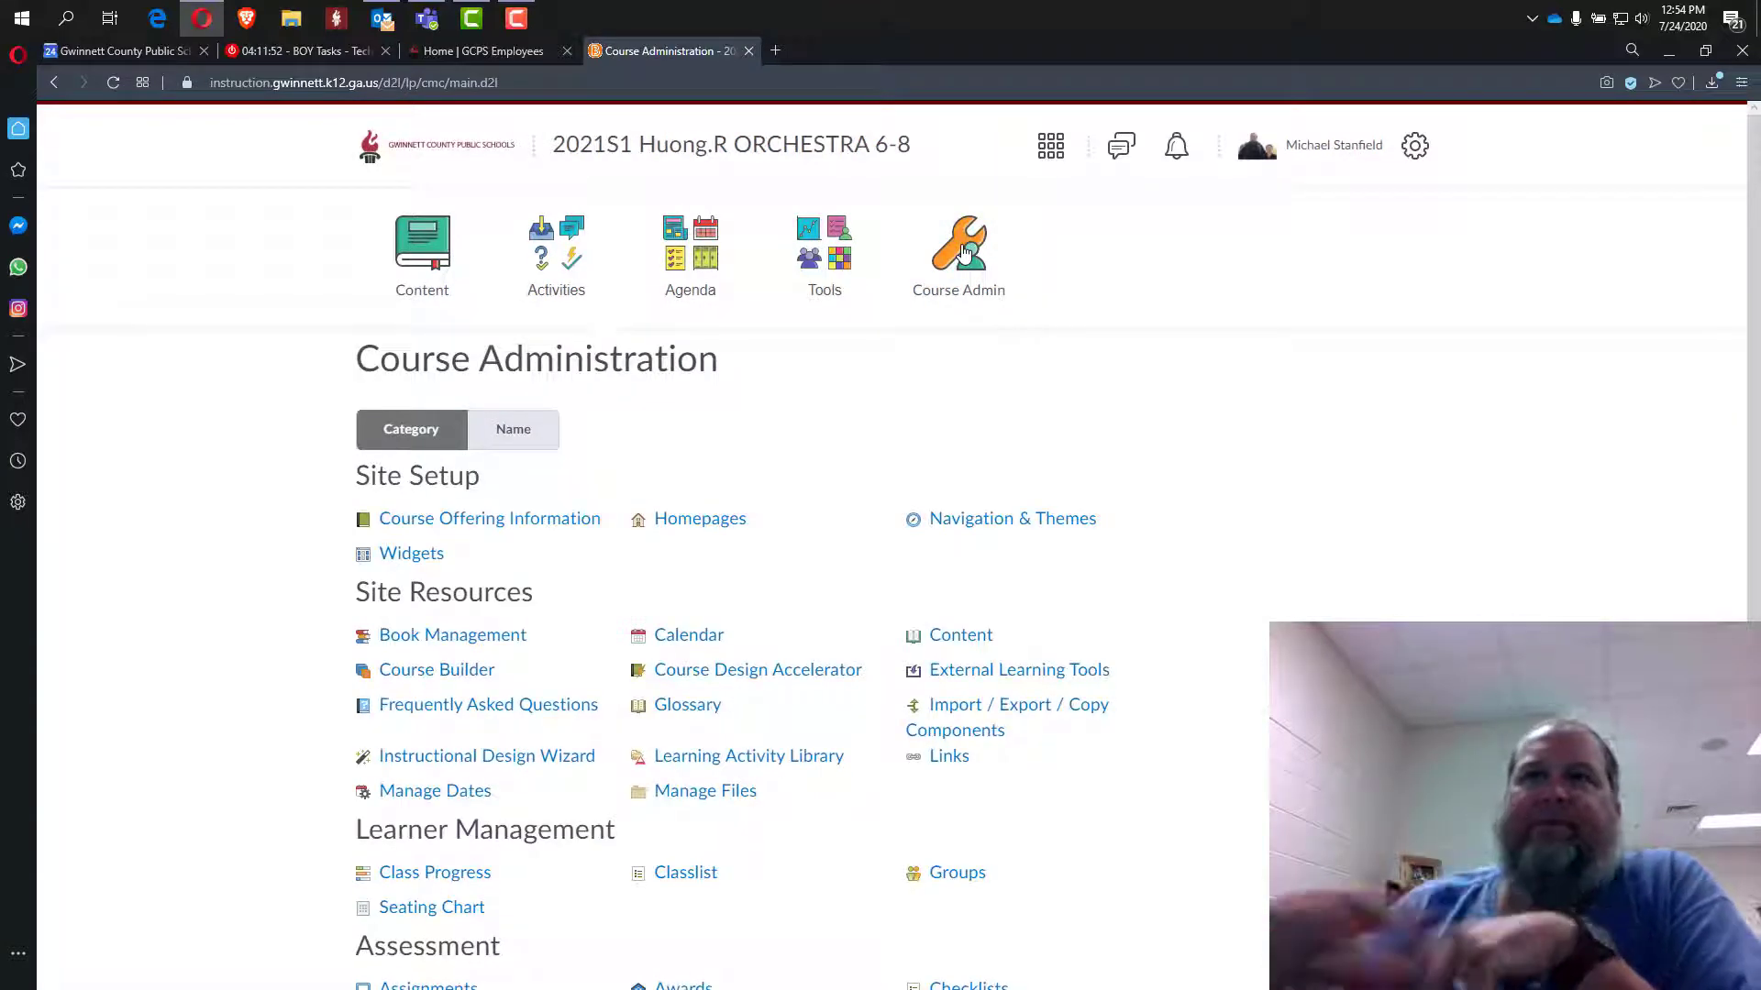
click(698, 521)
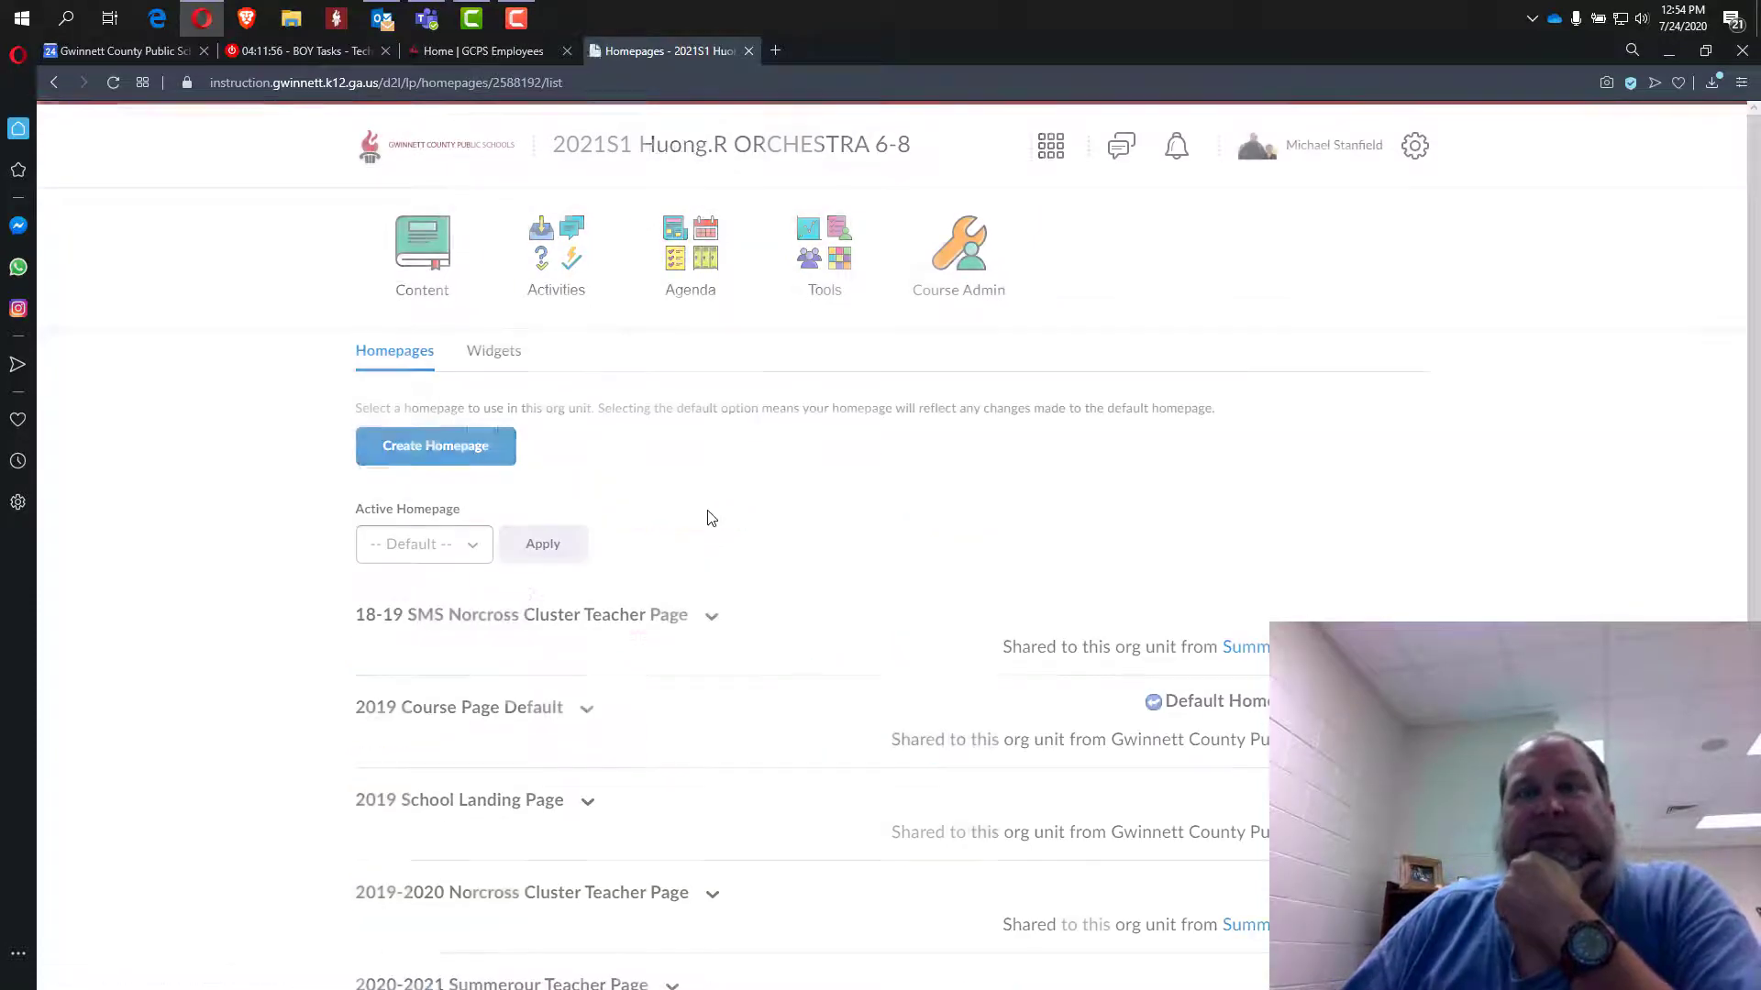
scroll(252, 389, down, 1)
scroll(251, 389, down, 4)
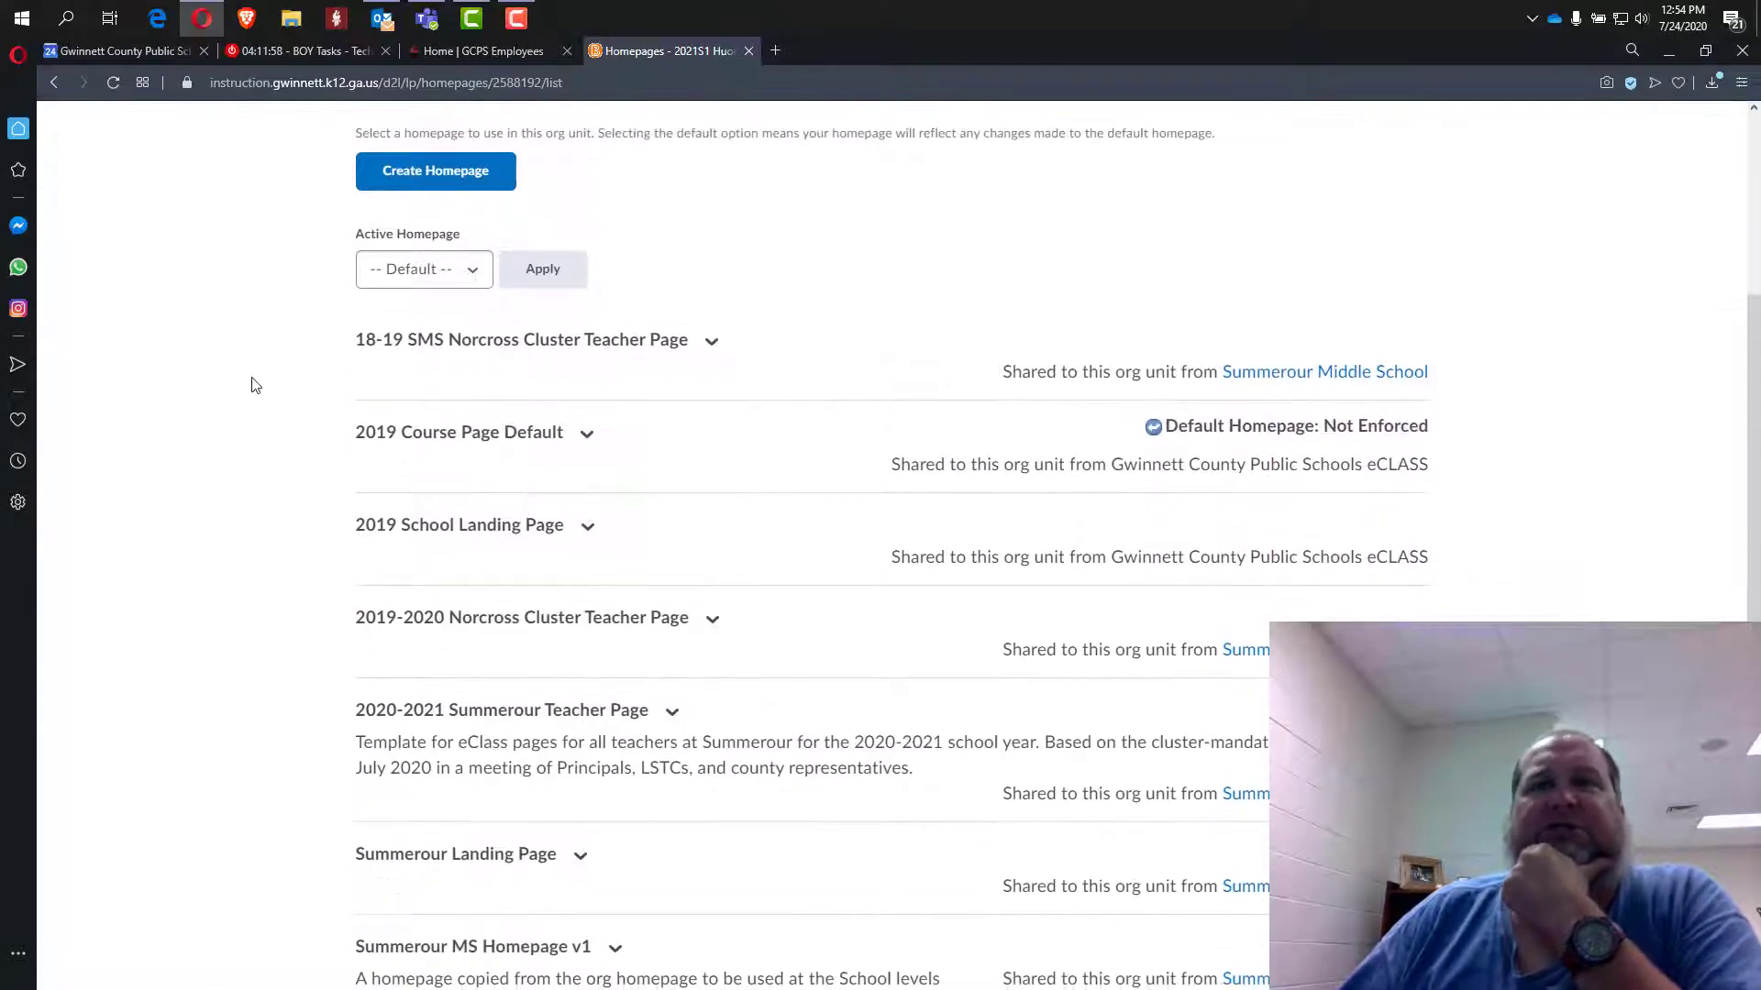
scroll(275, 566, up, 4)
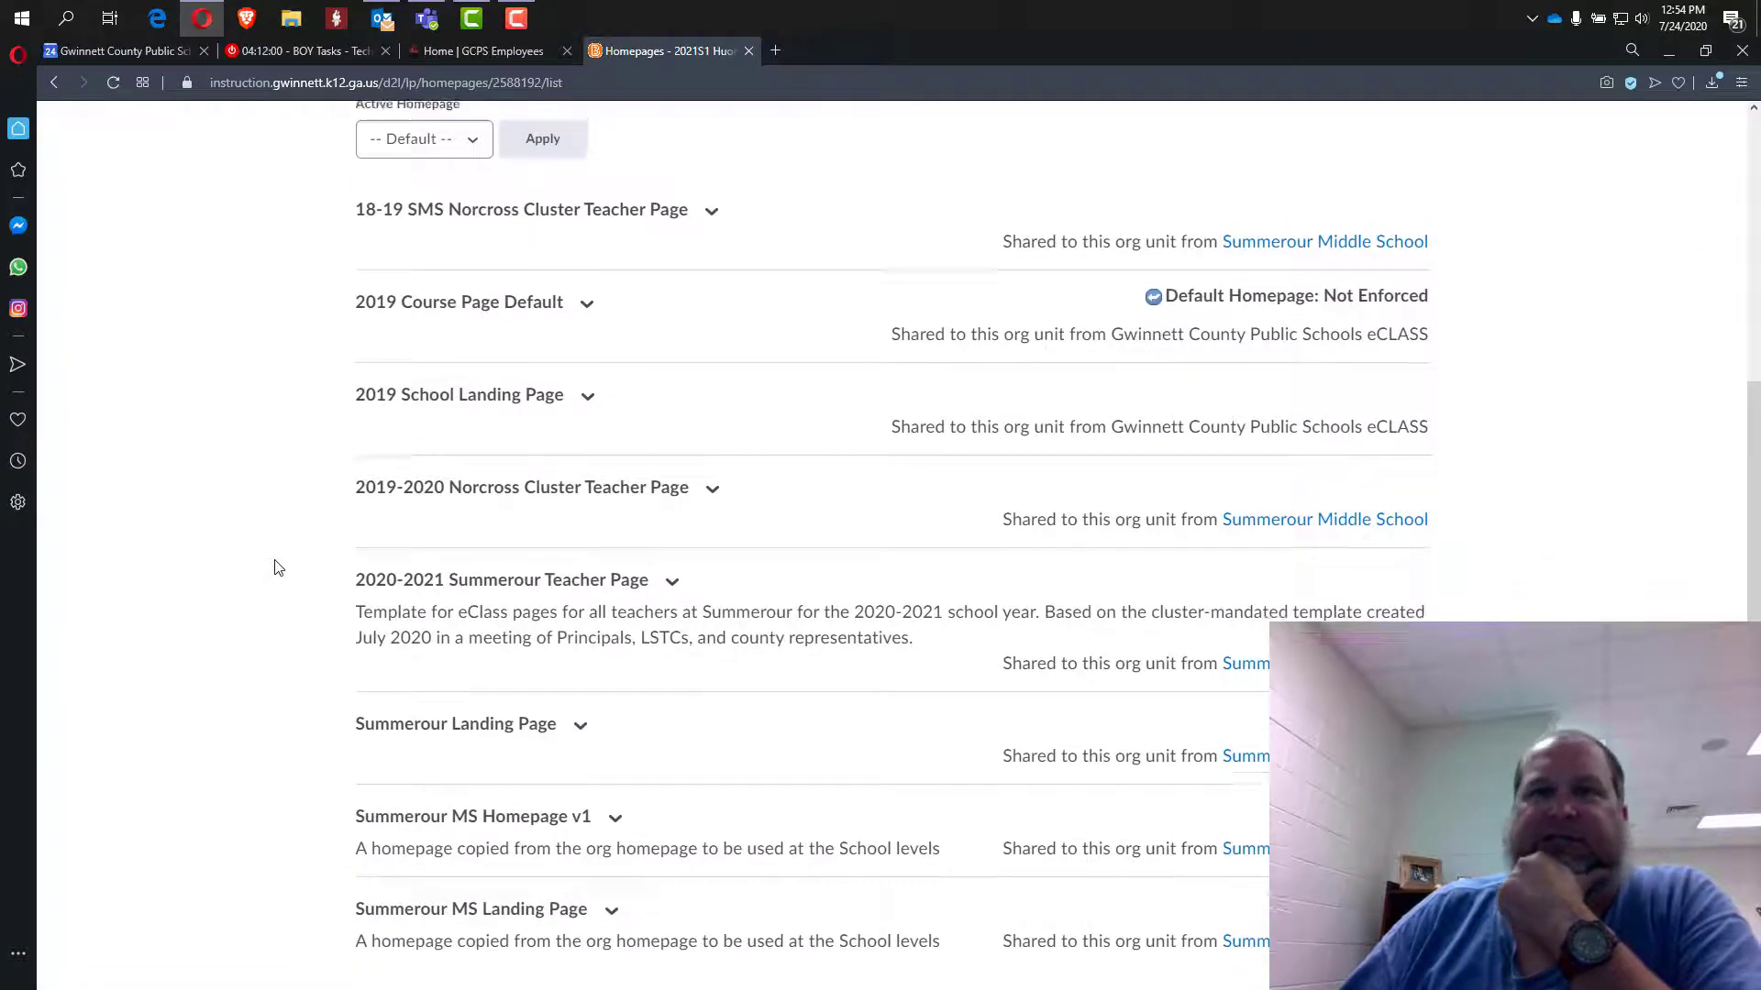
scroll(283, 554, down, 4)
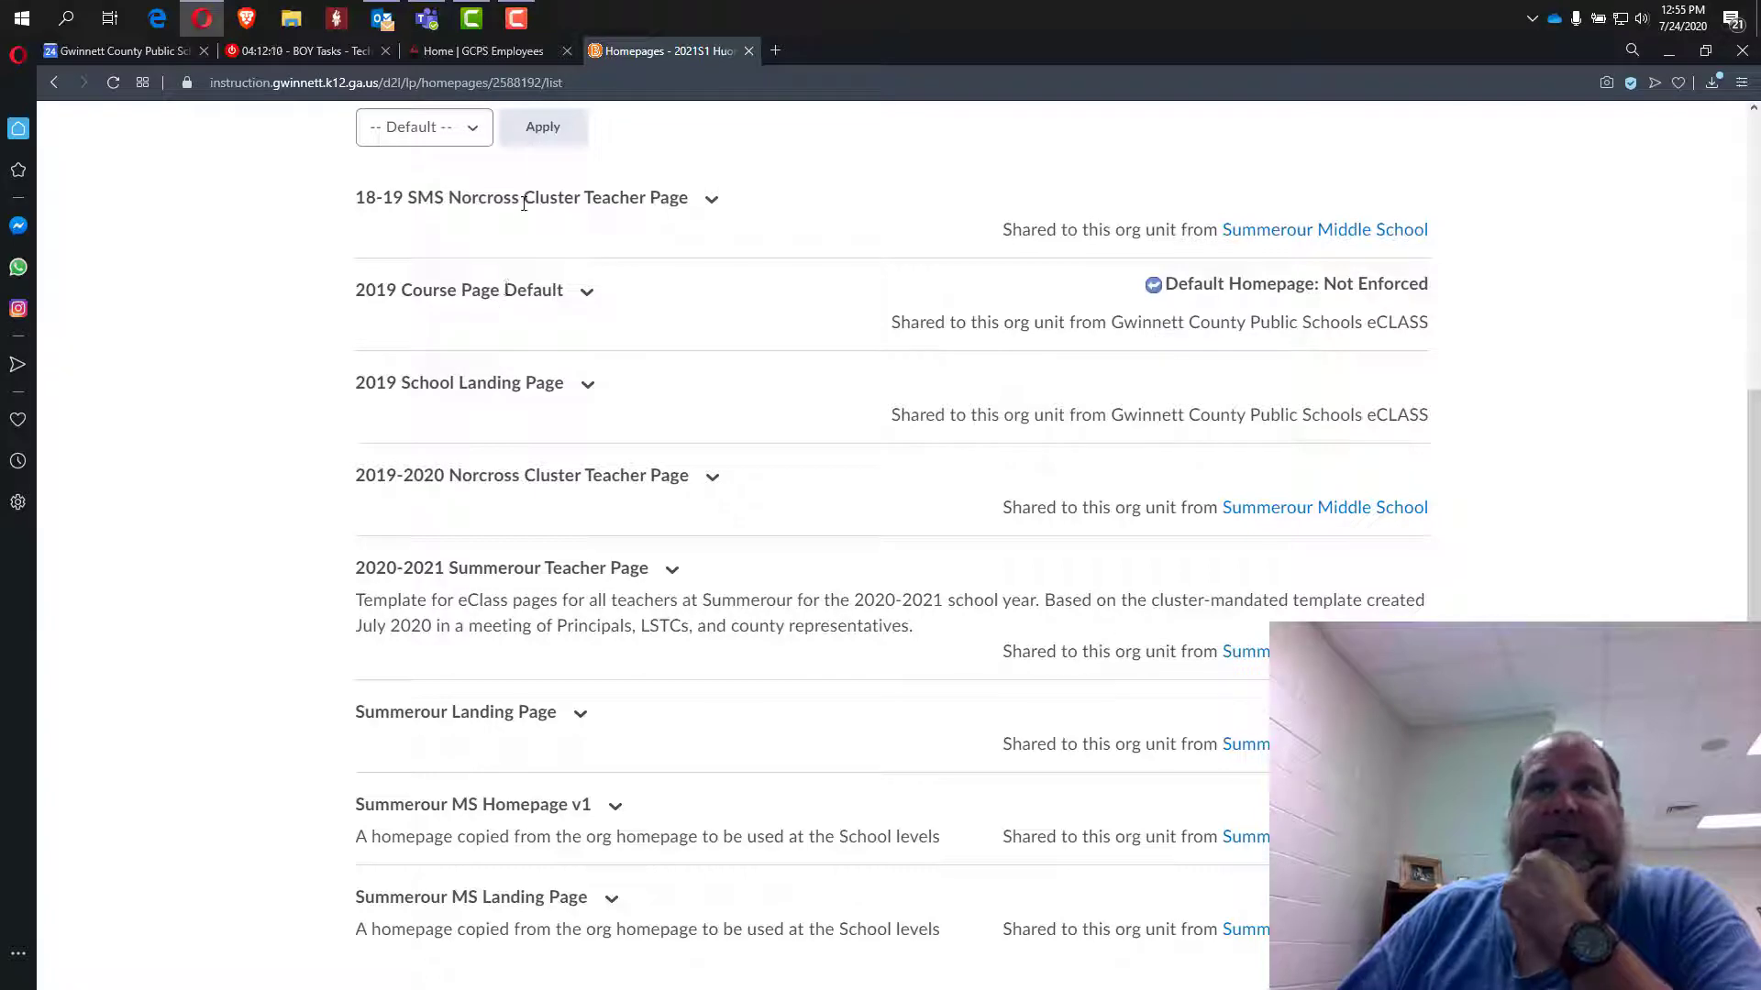
scroll(262, 452, up, 4)
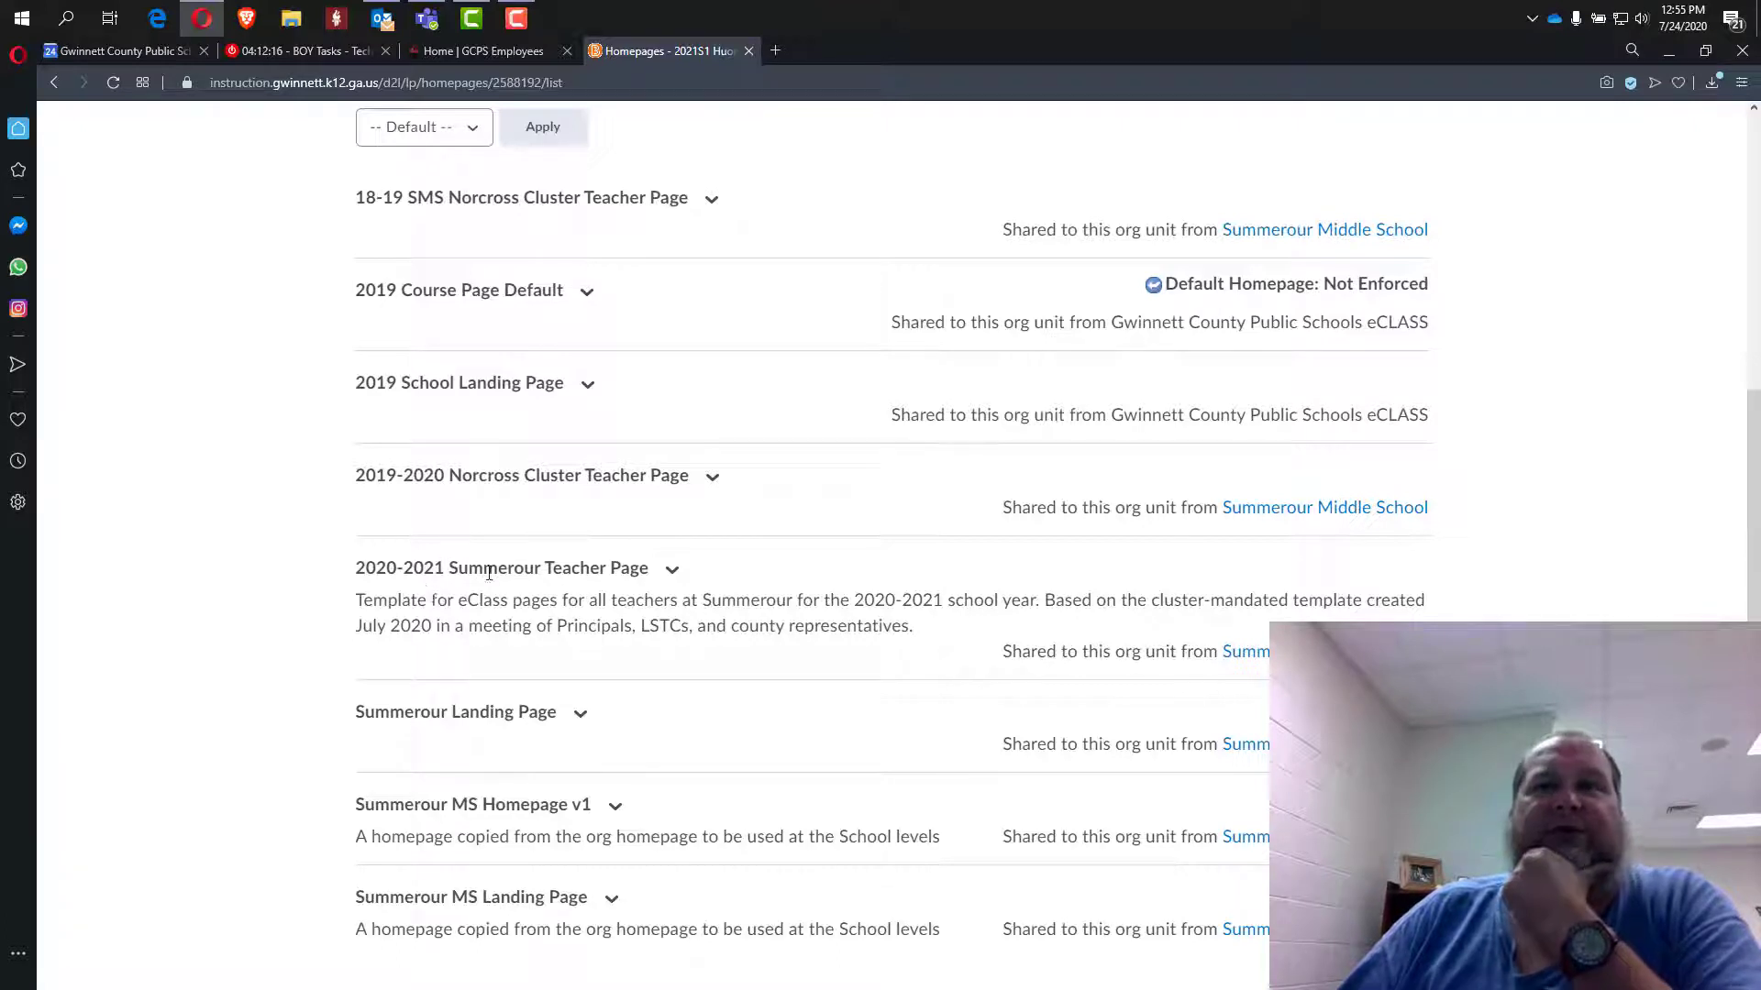
Copy the 2020-2021 Summerour Teacher Page from its actions menu.
click(673, 571)
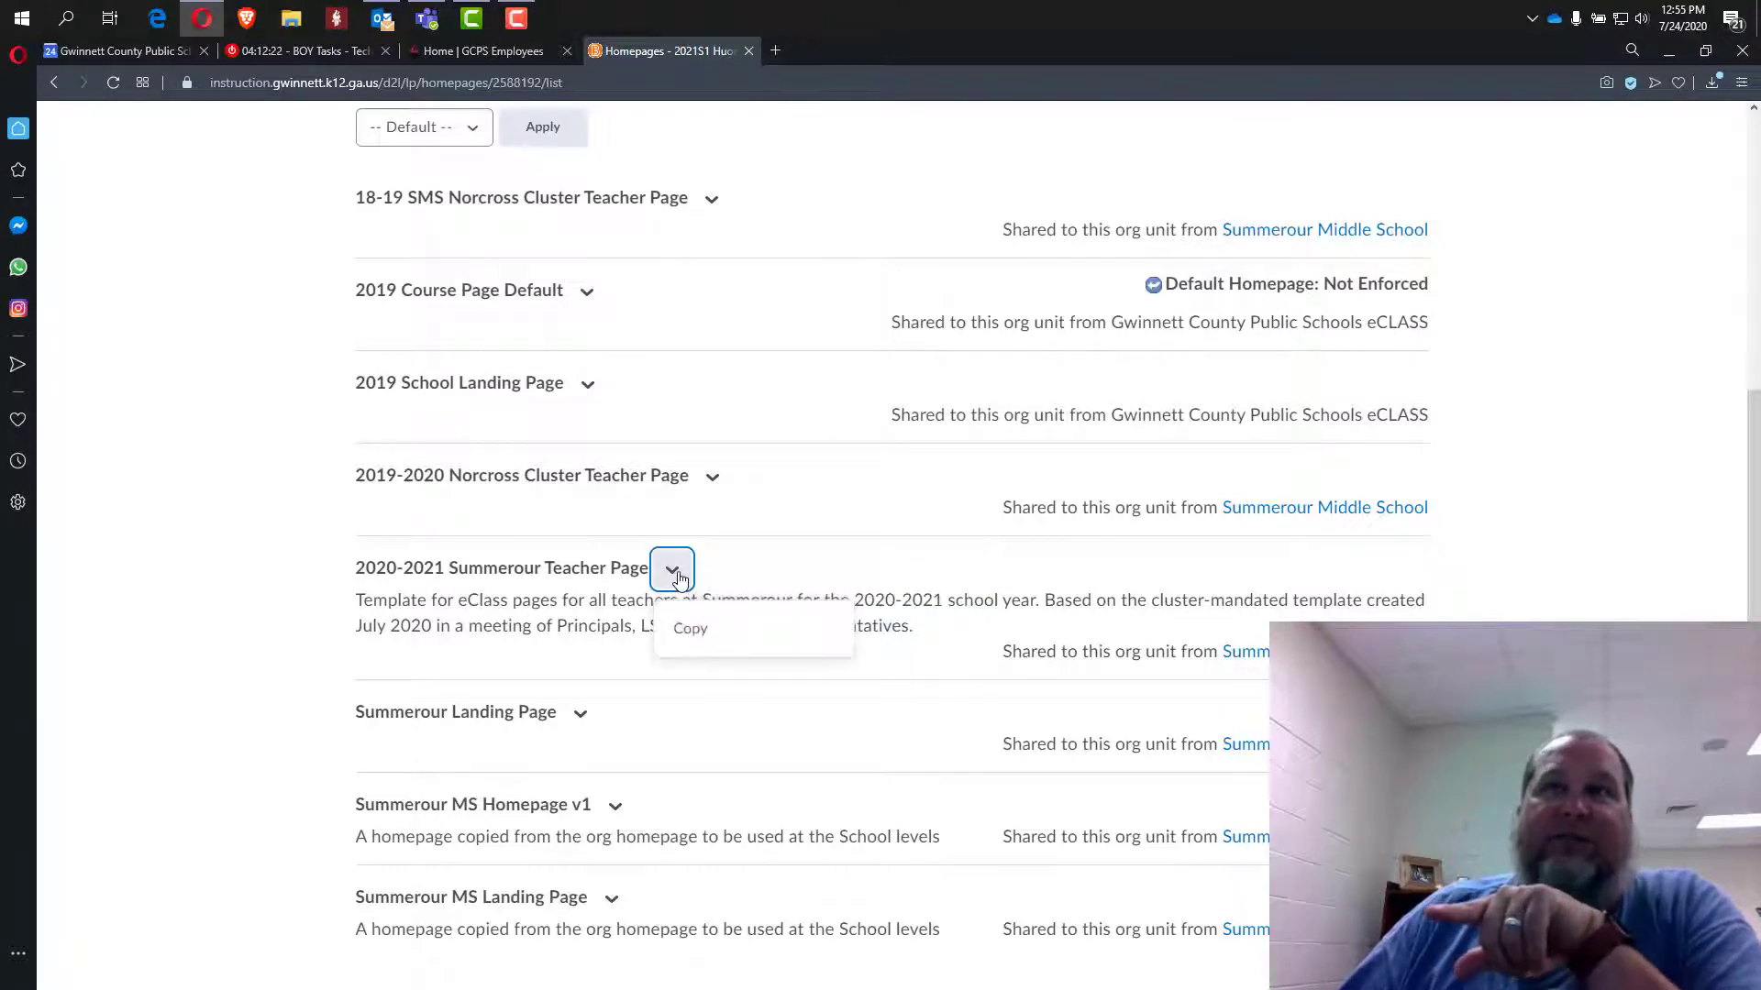
key(Escape)
scroll(96, 467, up, 2)
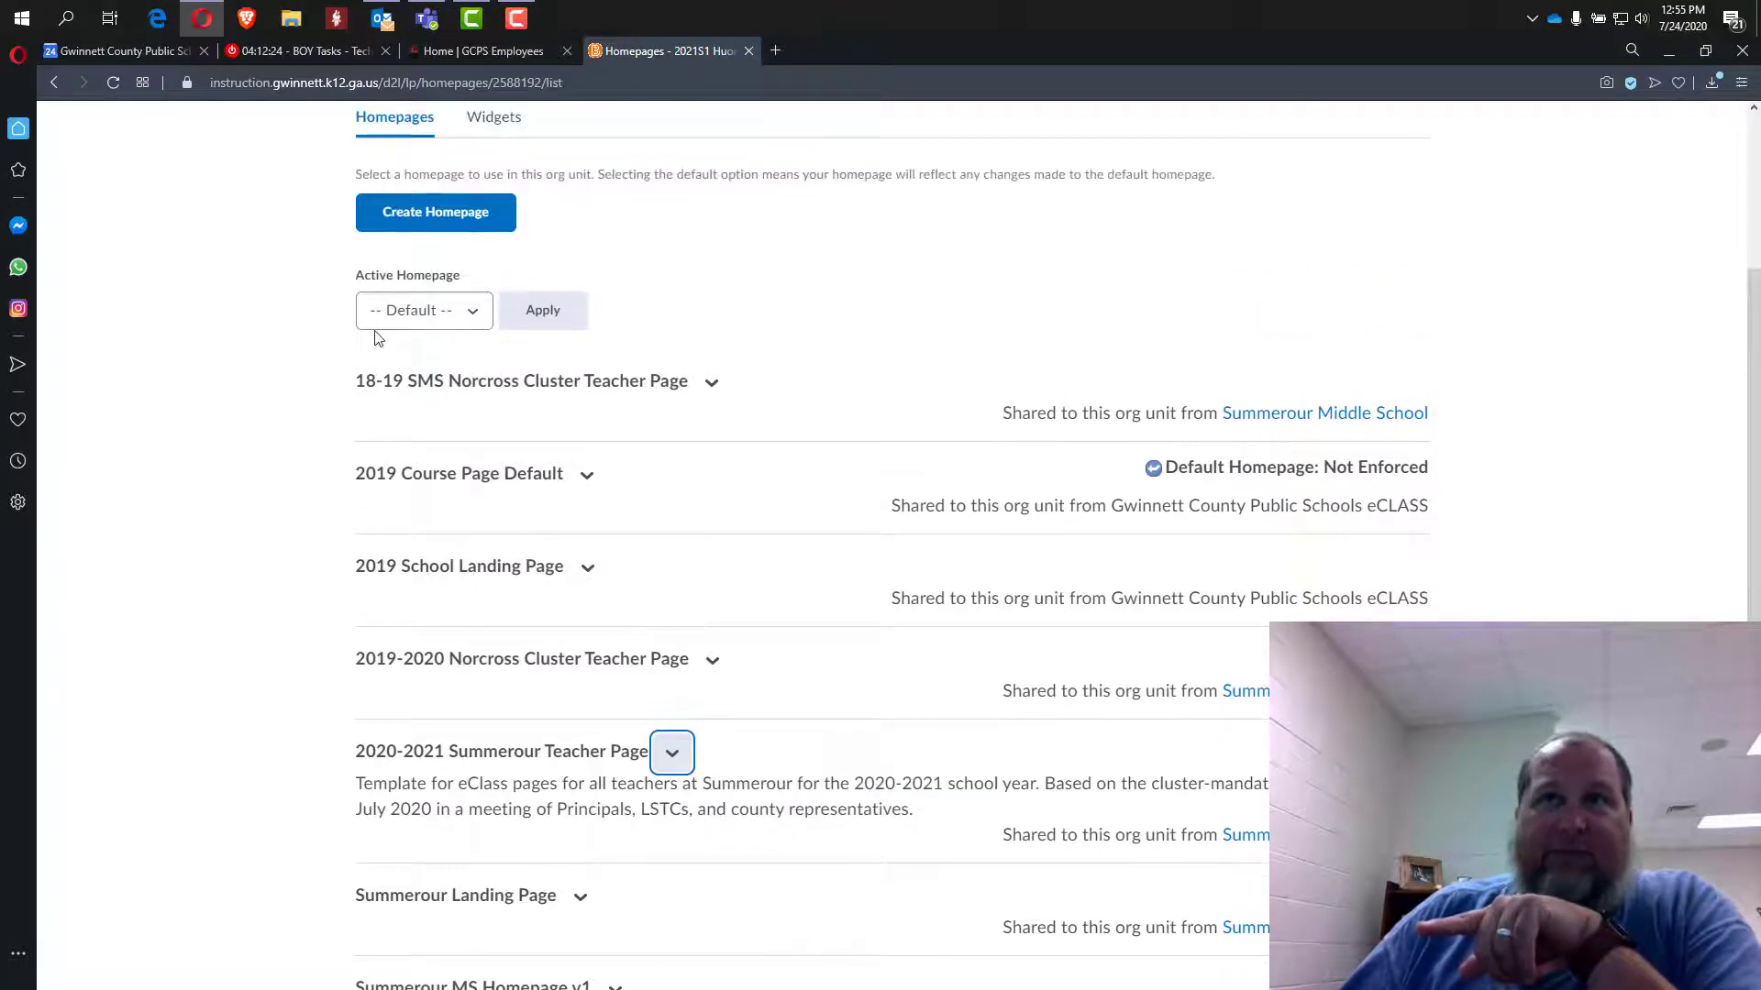
click(672, 754)
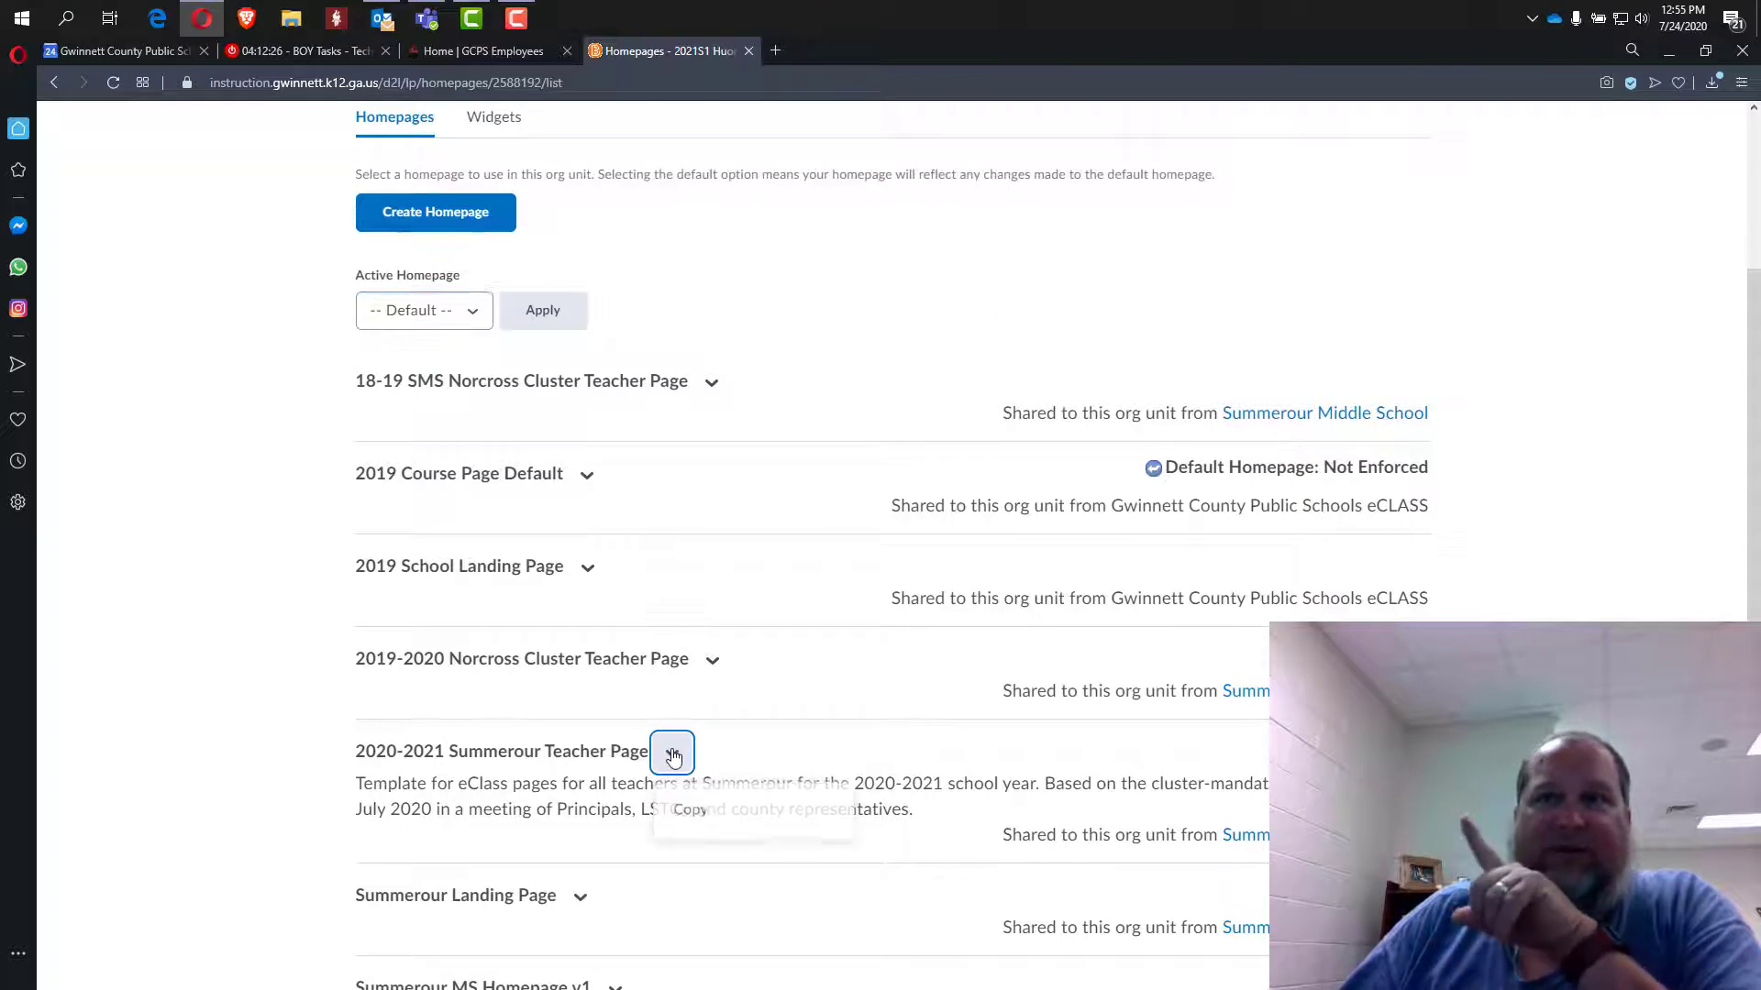
click(683, 811)
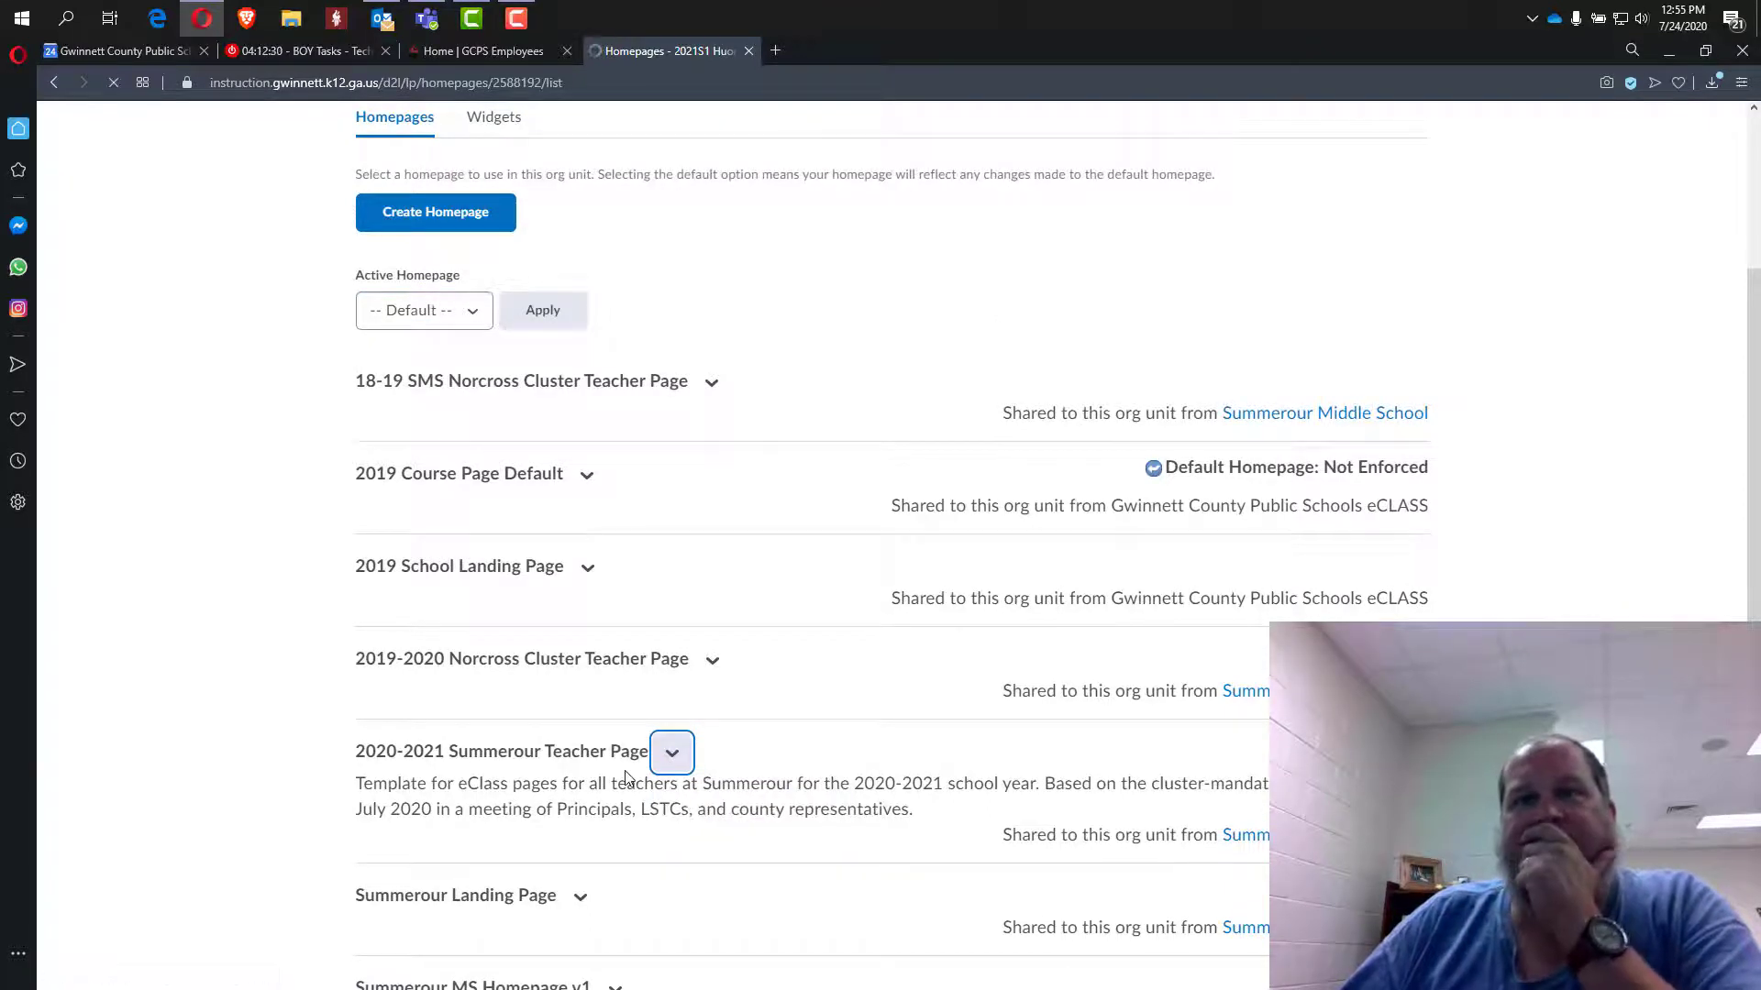
Open the new '2020-2021 Summerour Teacher Page - Copy' for editing.
scroll(743, 733, down, 4)
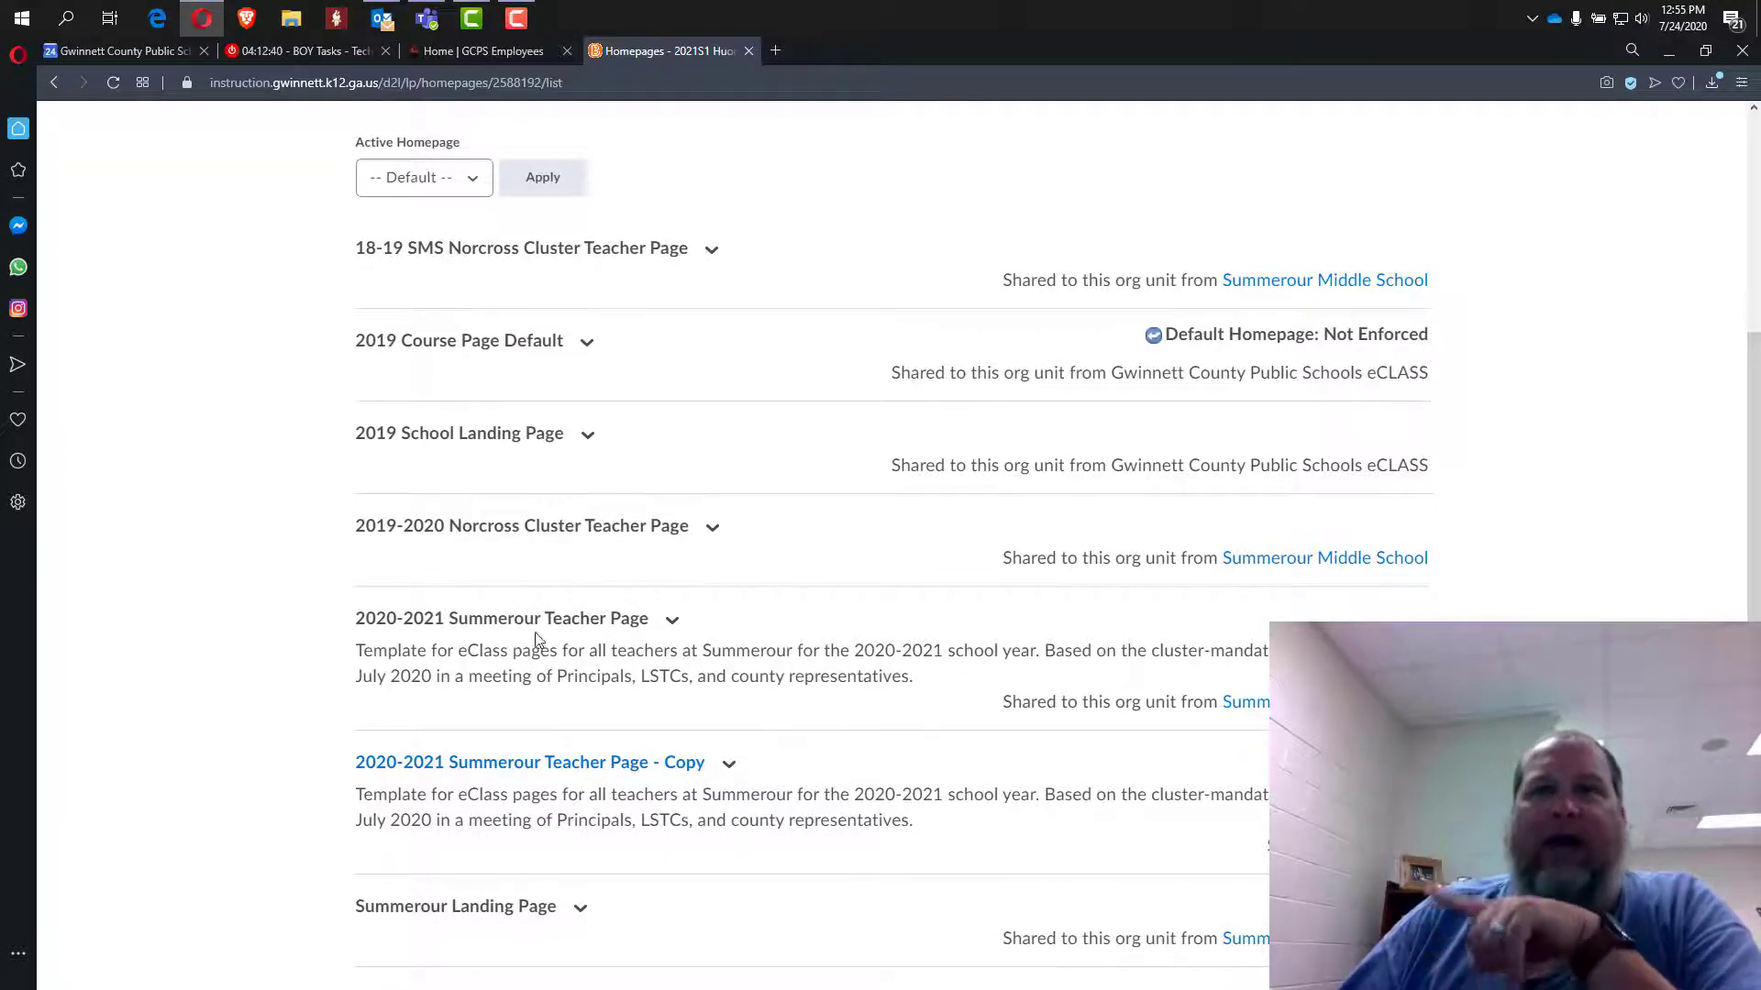
drag(339, 626, 709, 638)
click(708, 623)
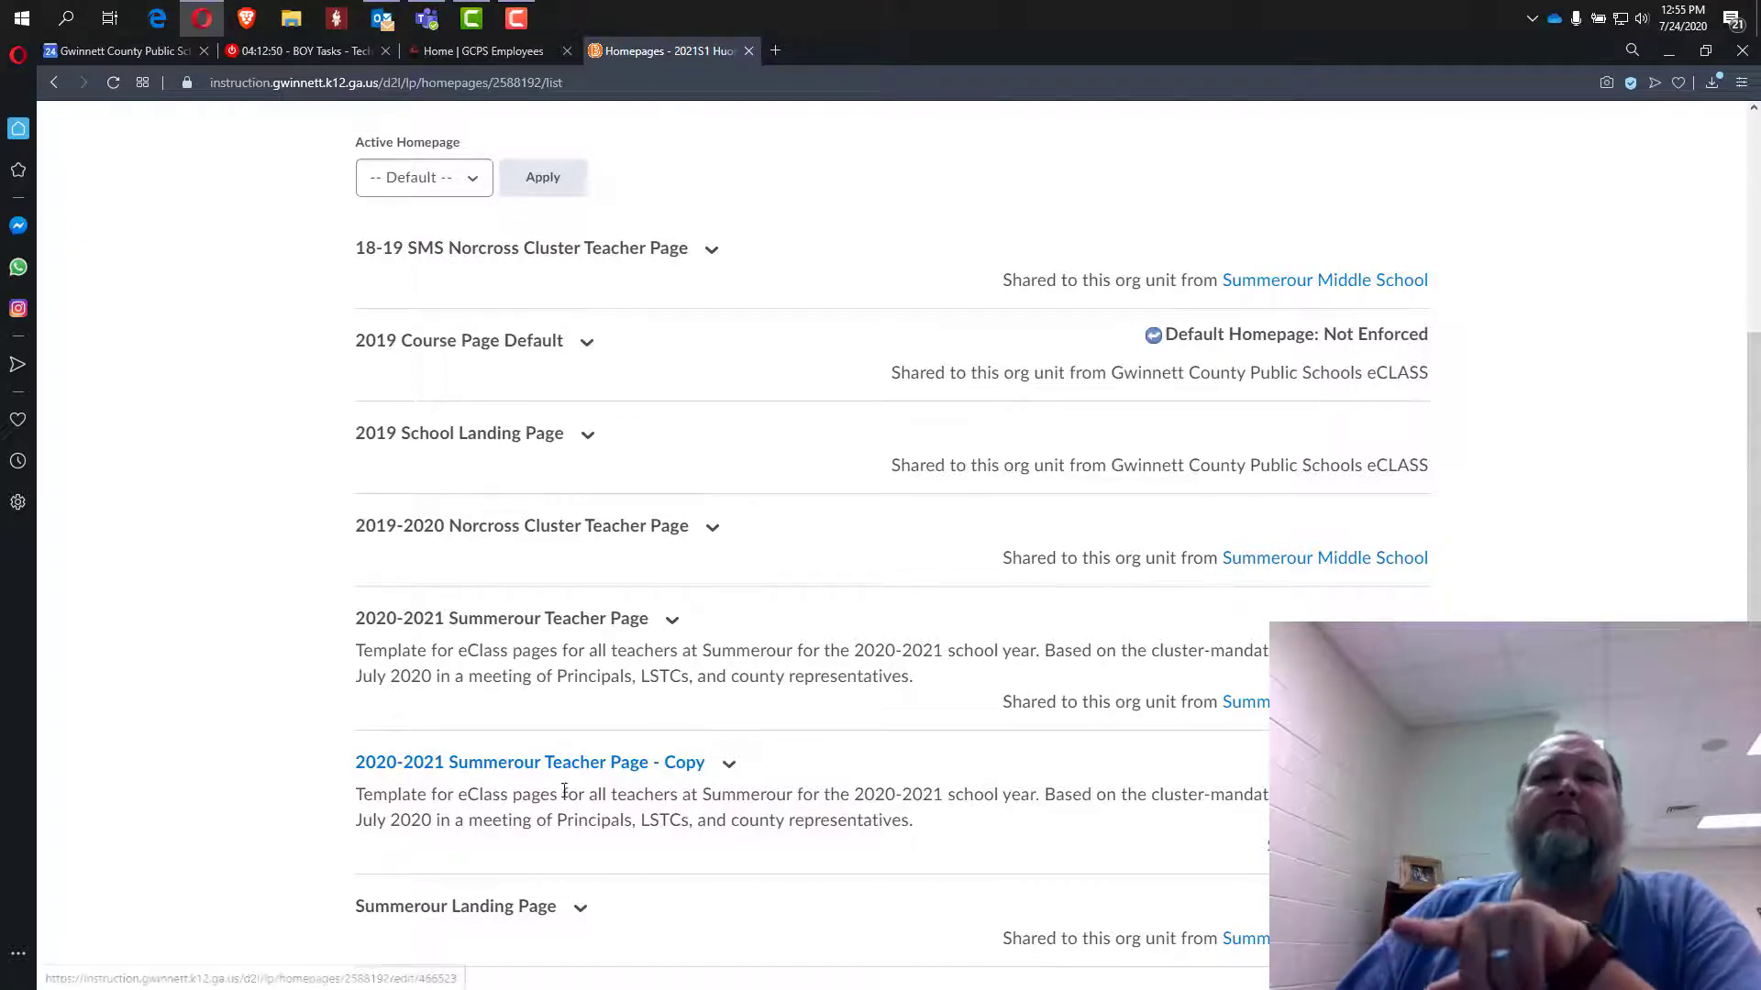
click(676, 771)
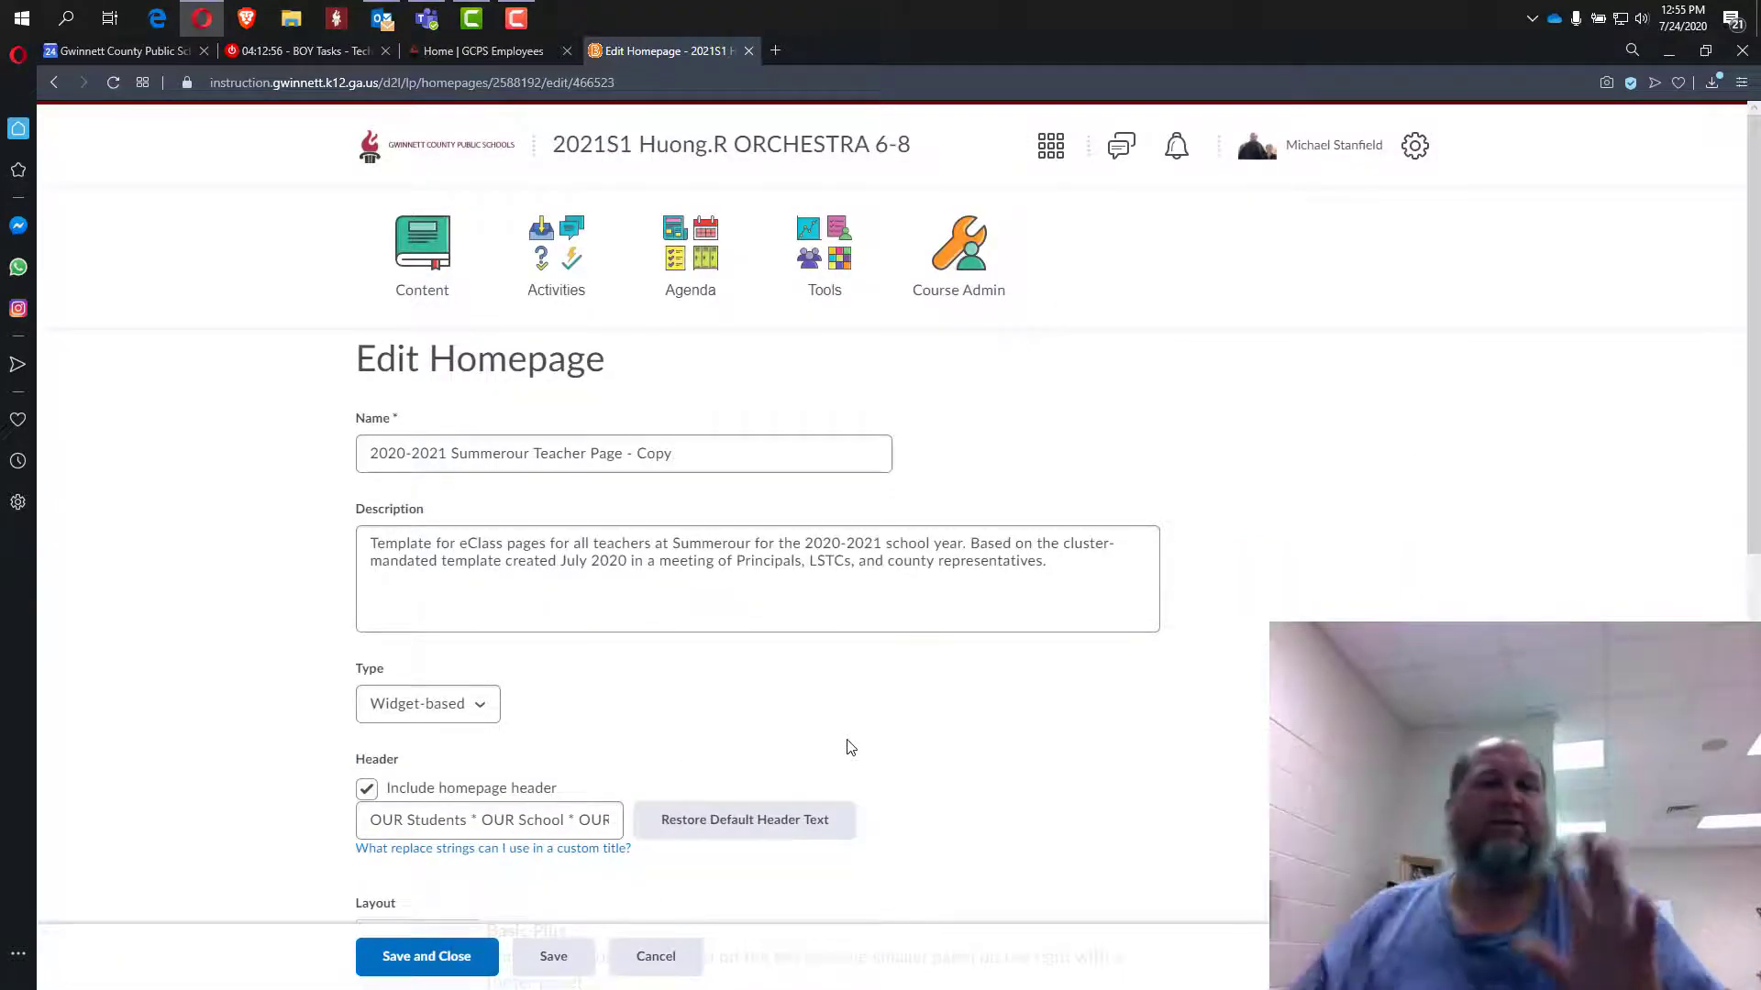
Replace 'Copy' in the homepage name with the teacher's surname, review widgets, and save.
double_click(655, 455)
text(Huong)
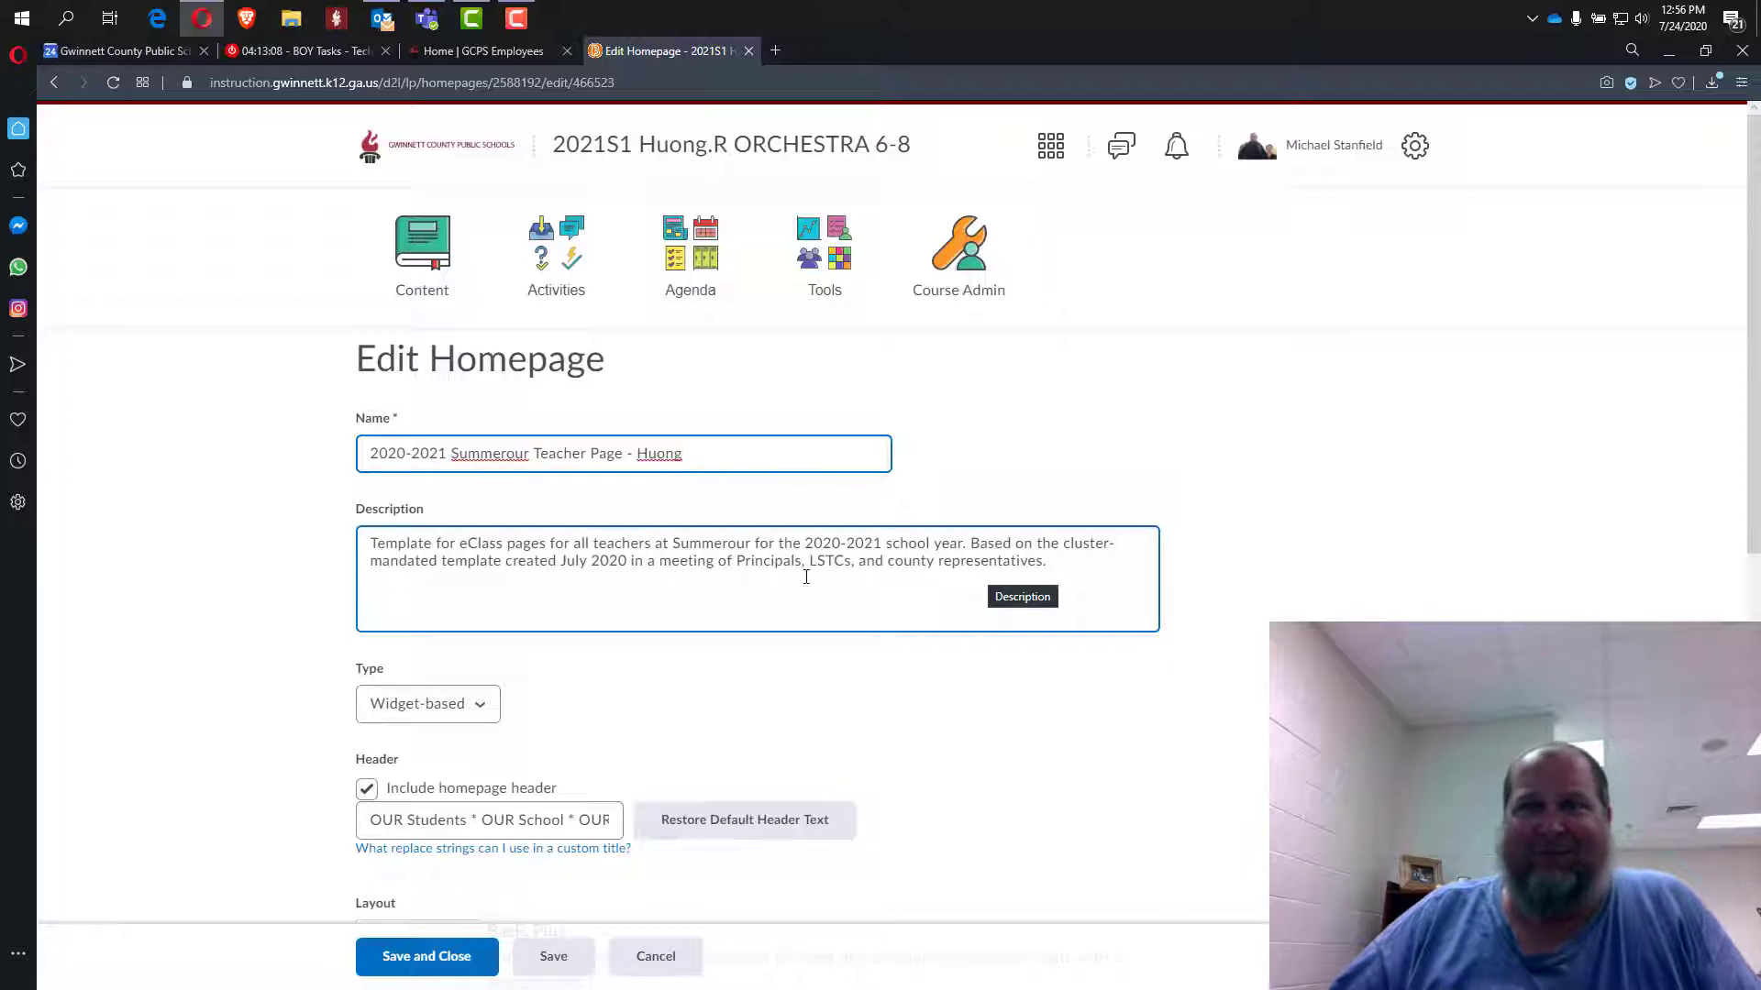
scroll(1207, 700, down, 4)
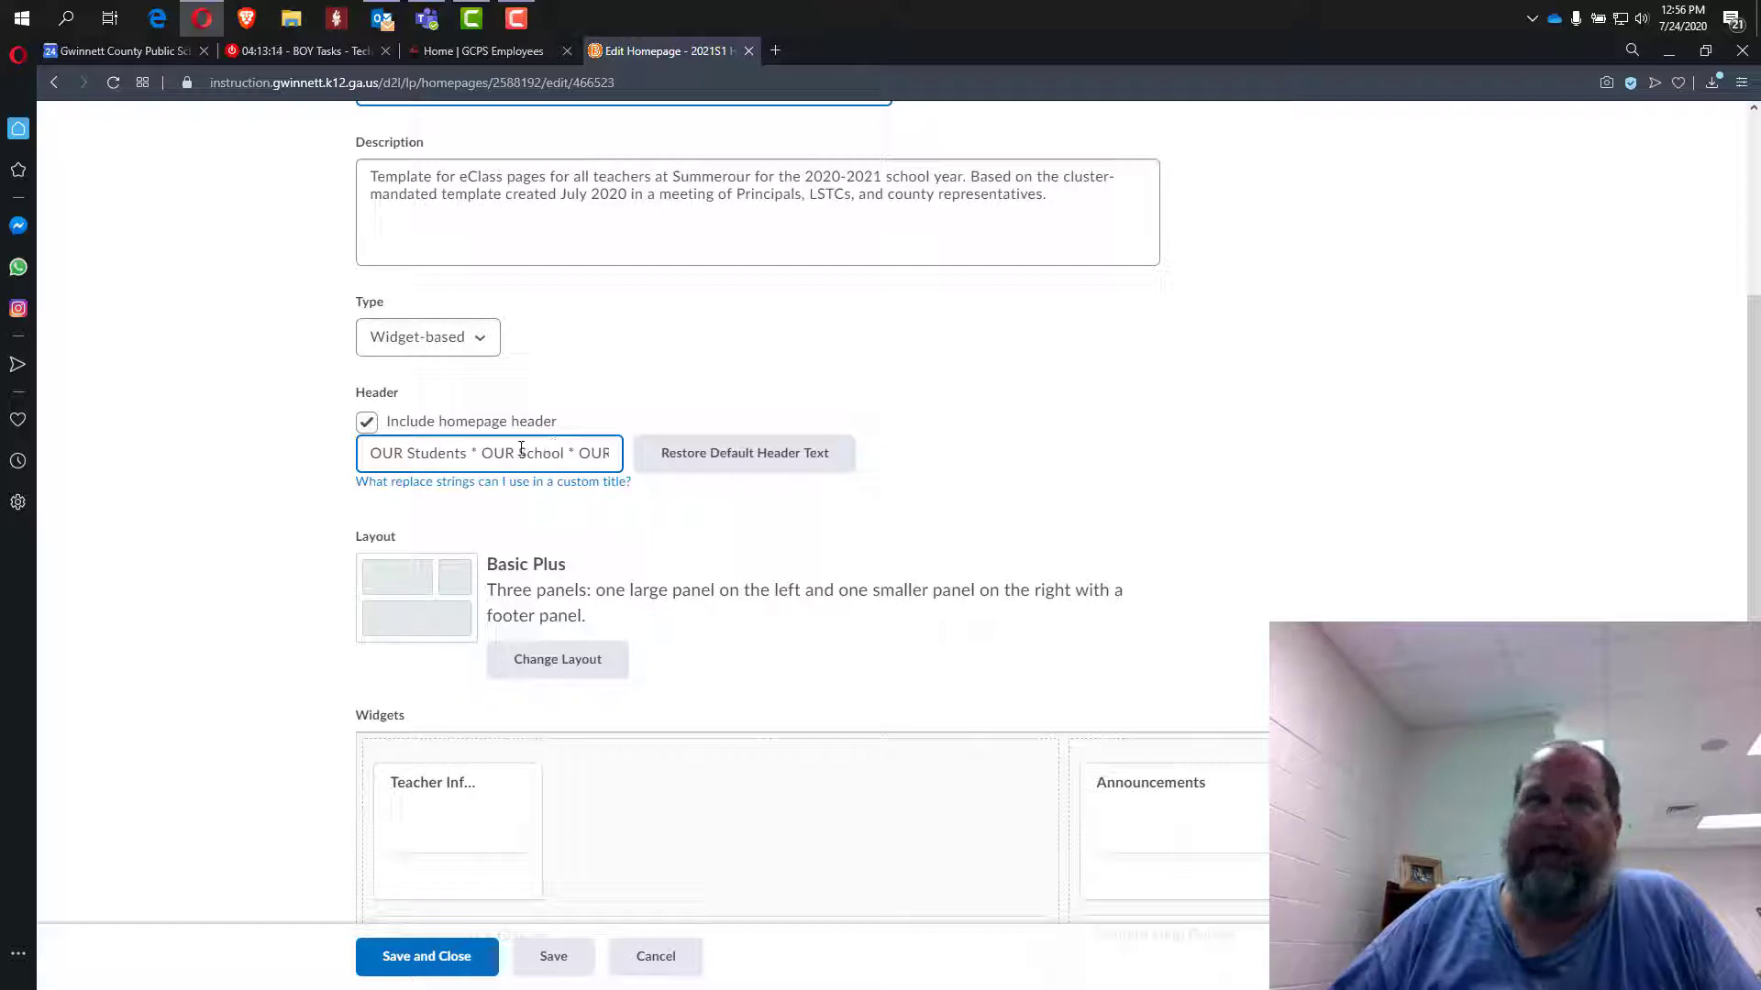
scroll(1252, 548, down, 3)
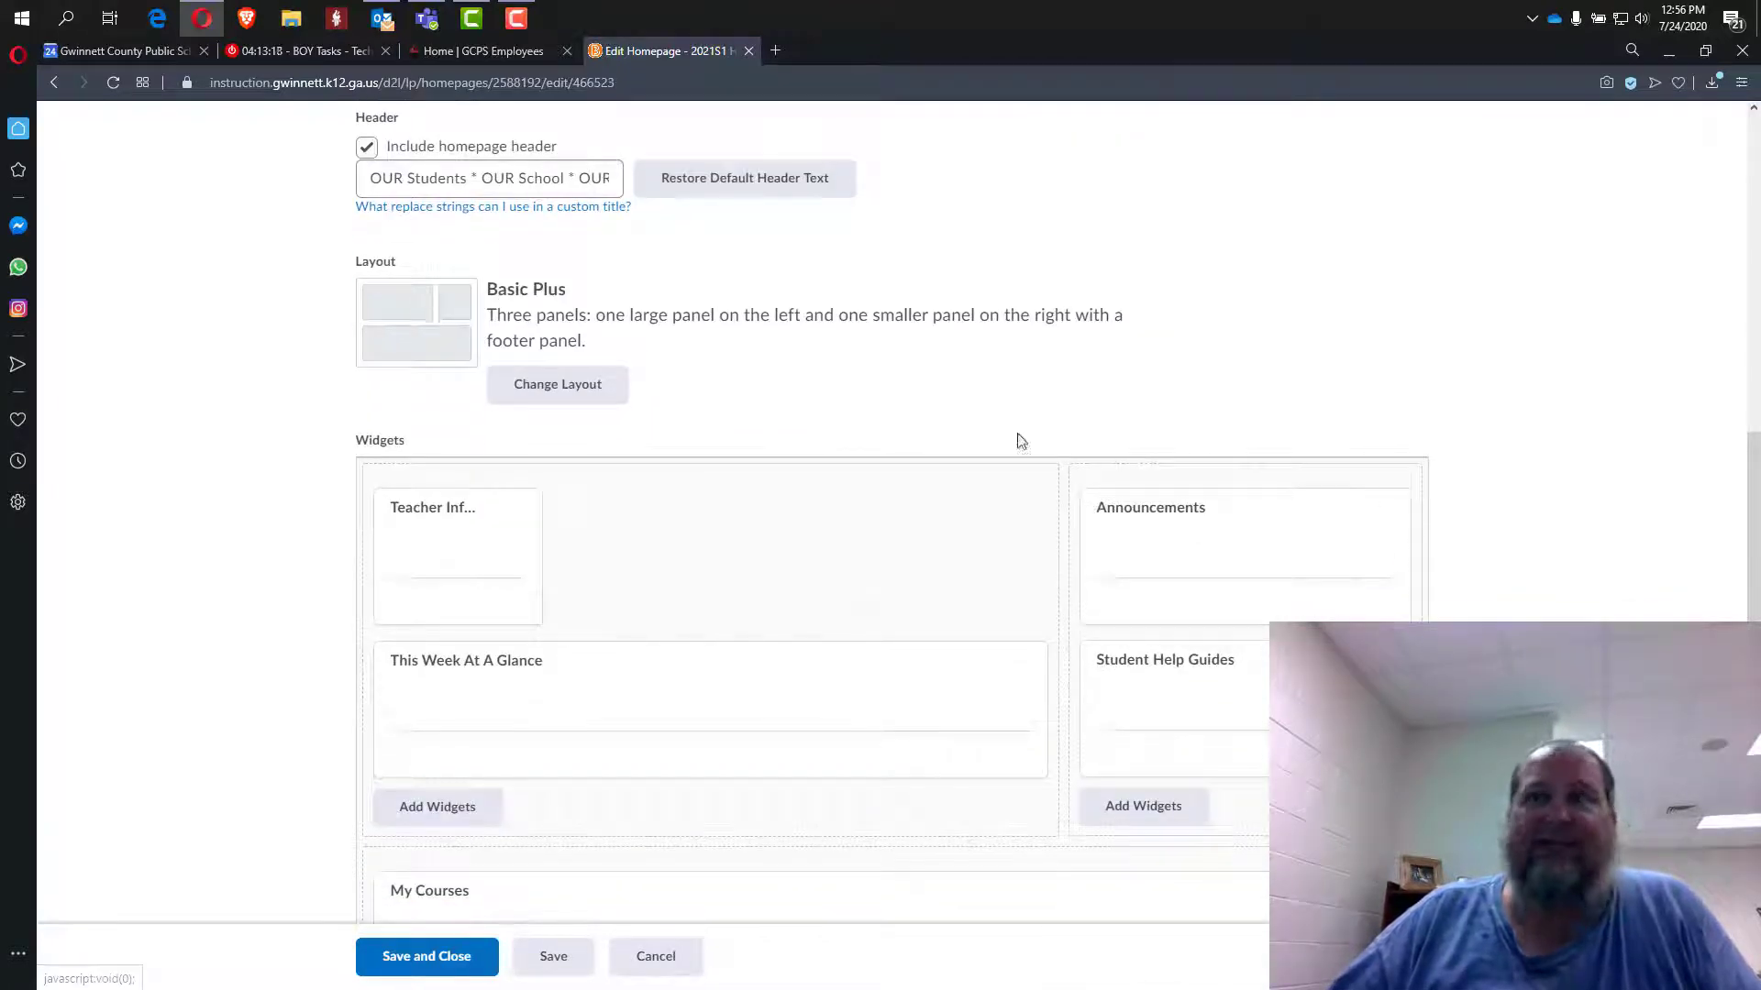
scroll(975, 546, down, 2)
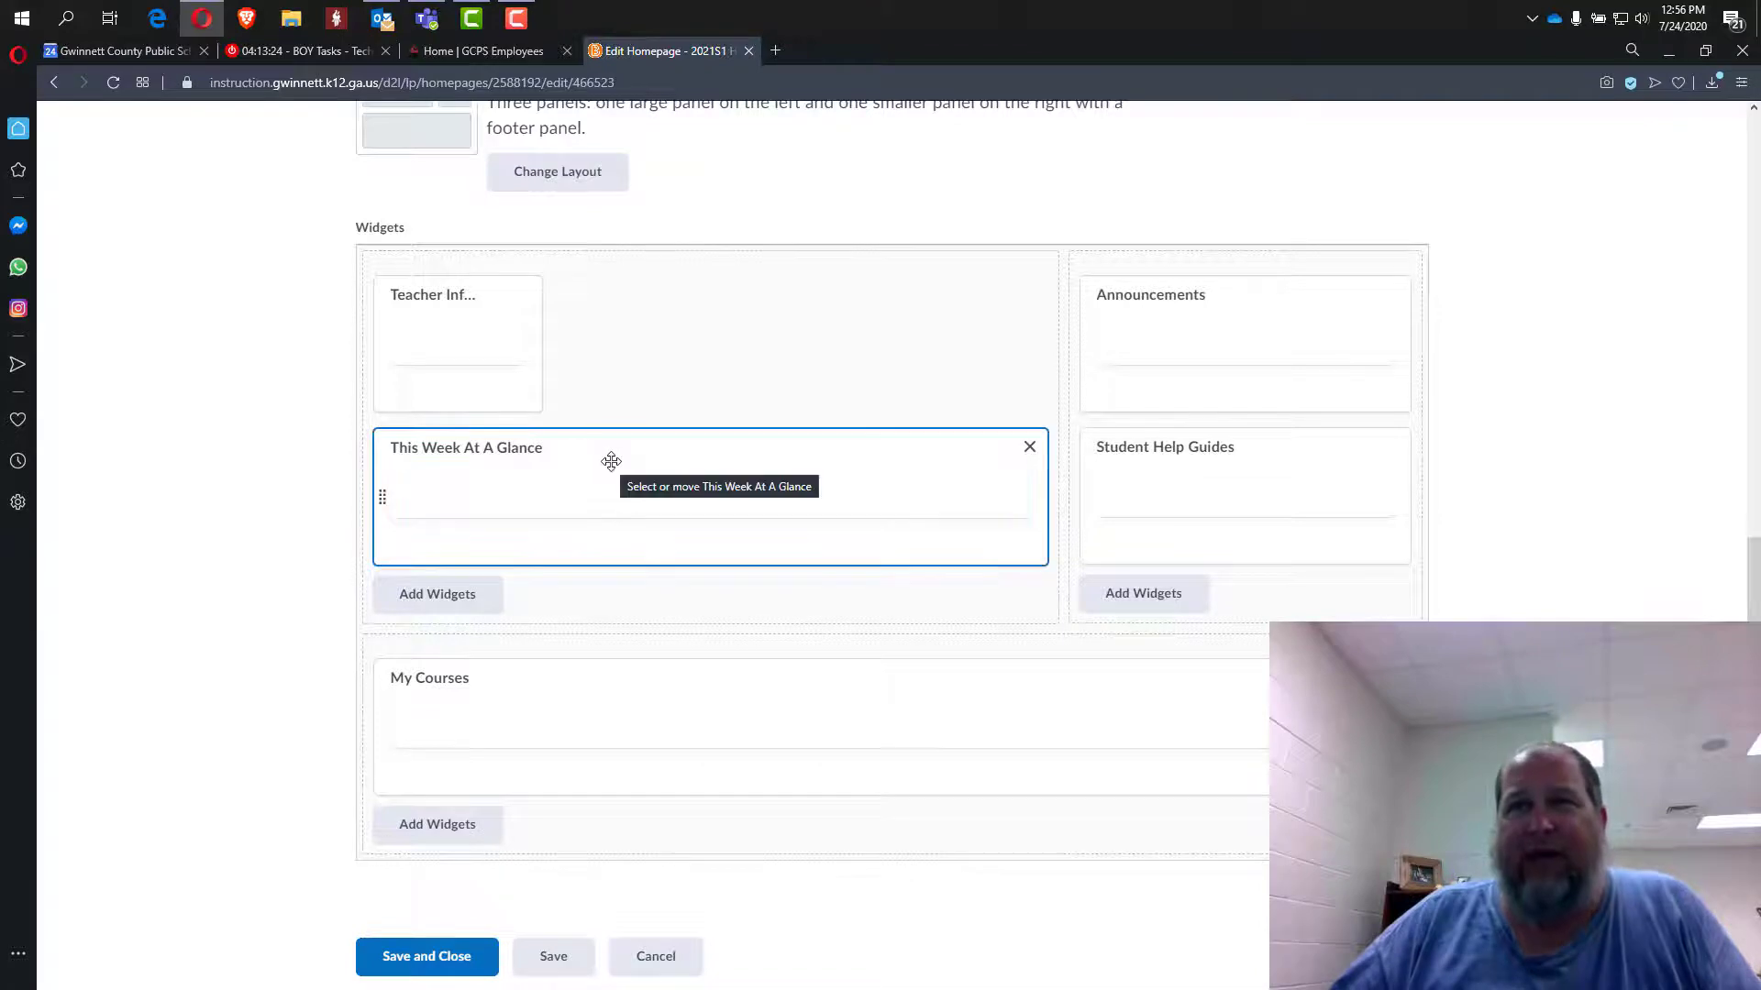
click(441, 957)
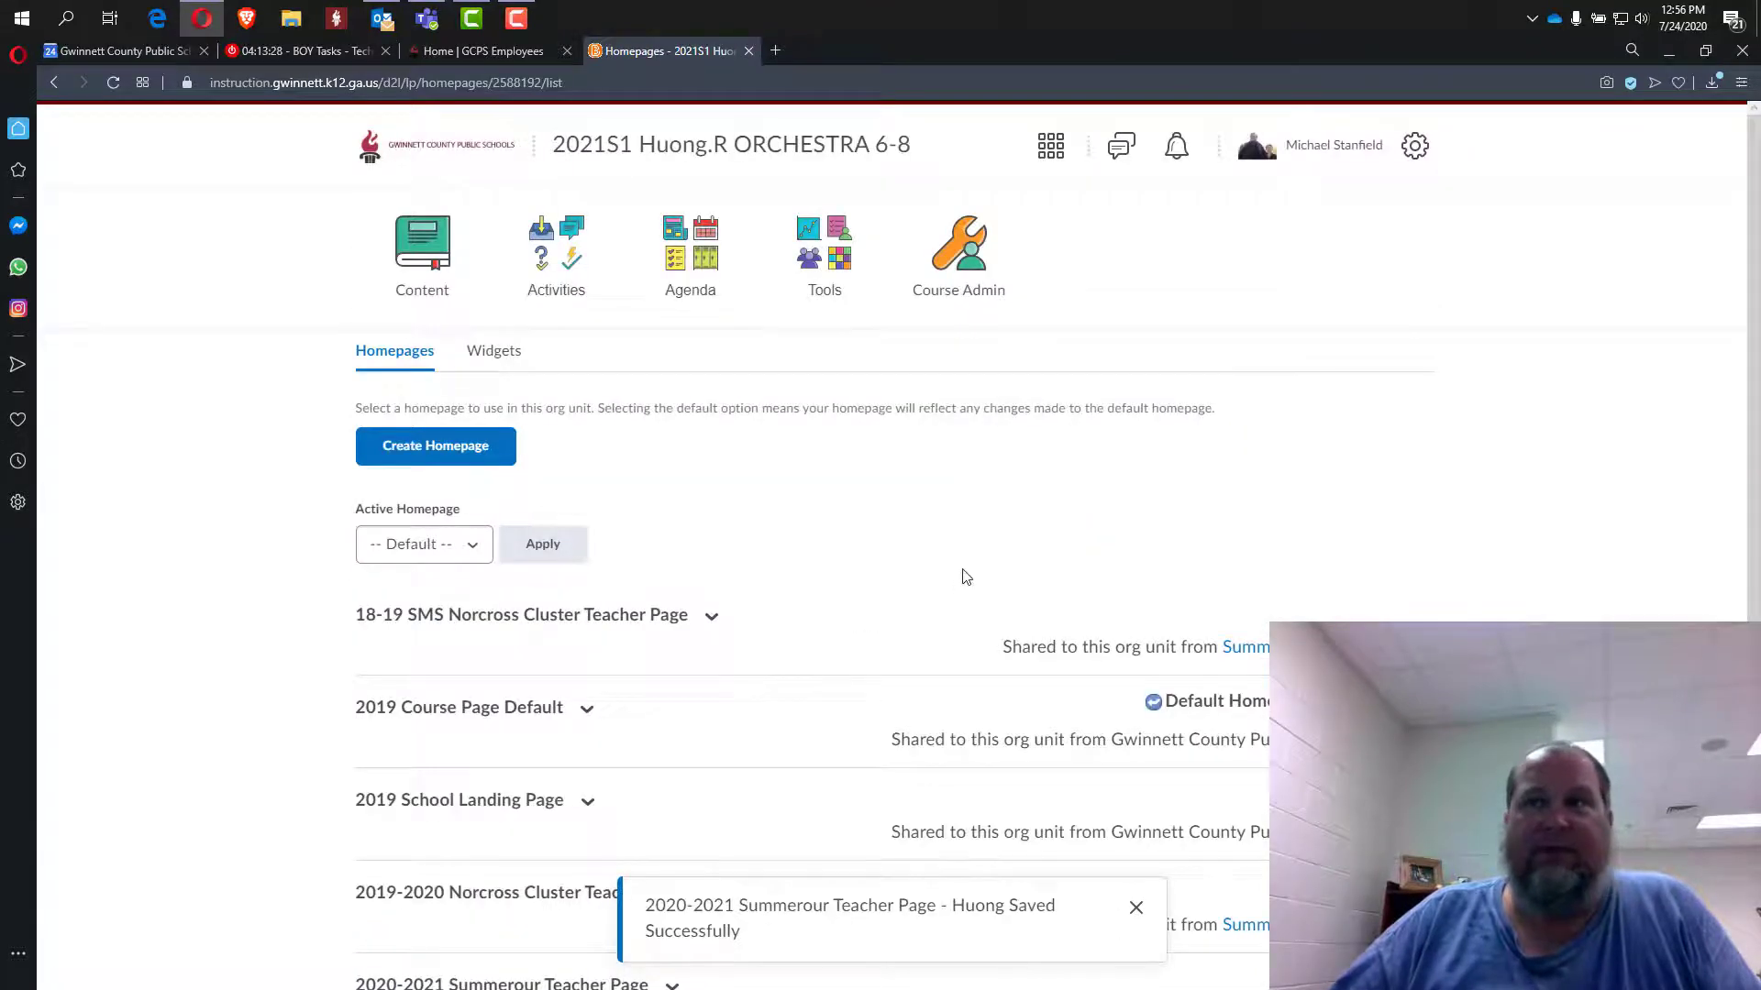
Choose the renamed 2020-2021 Summerour Teacher Page as the Active Homepage and apply it.
scroll(958, 583, down, 2)
scroll(865, 584, down, 3)
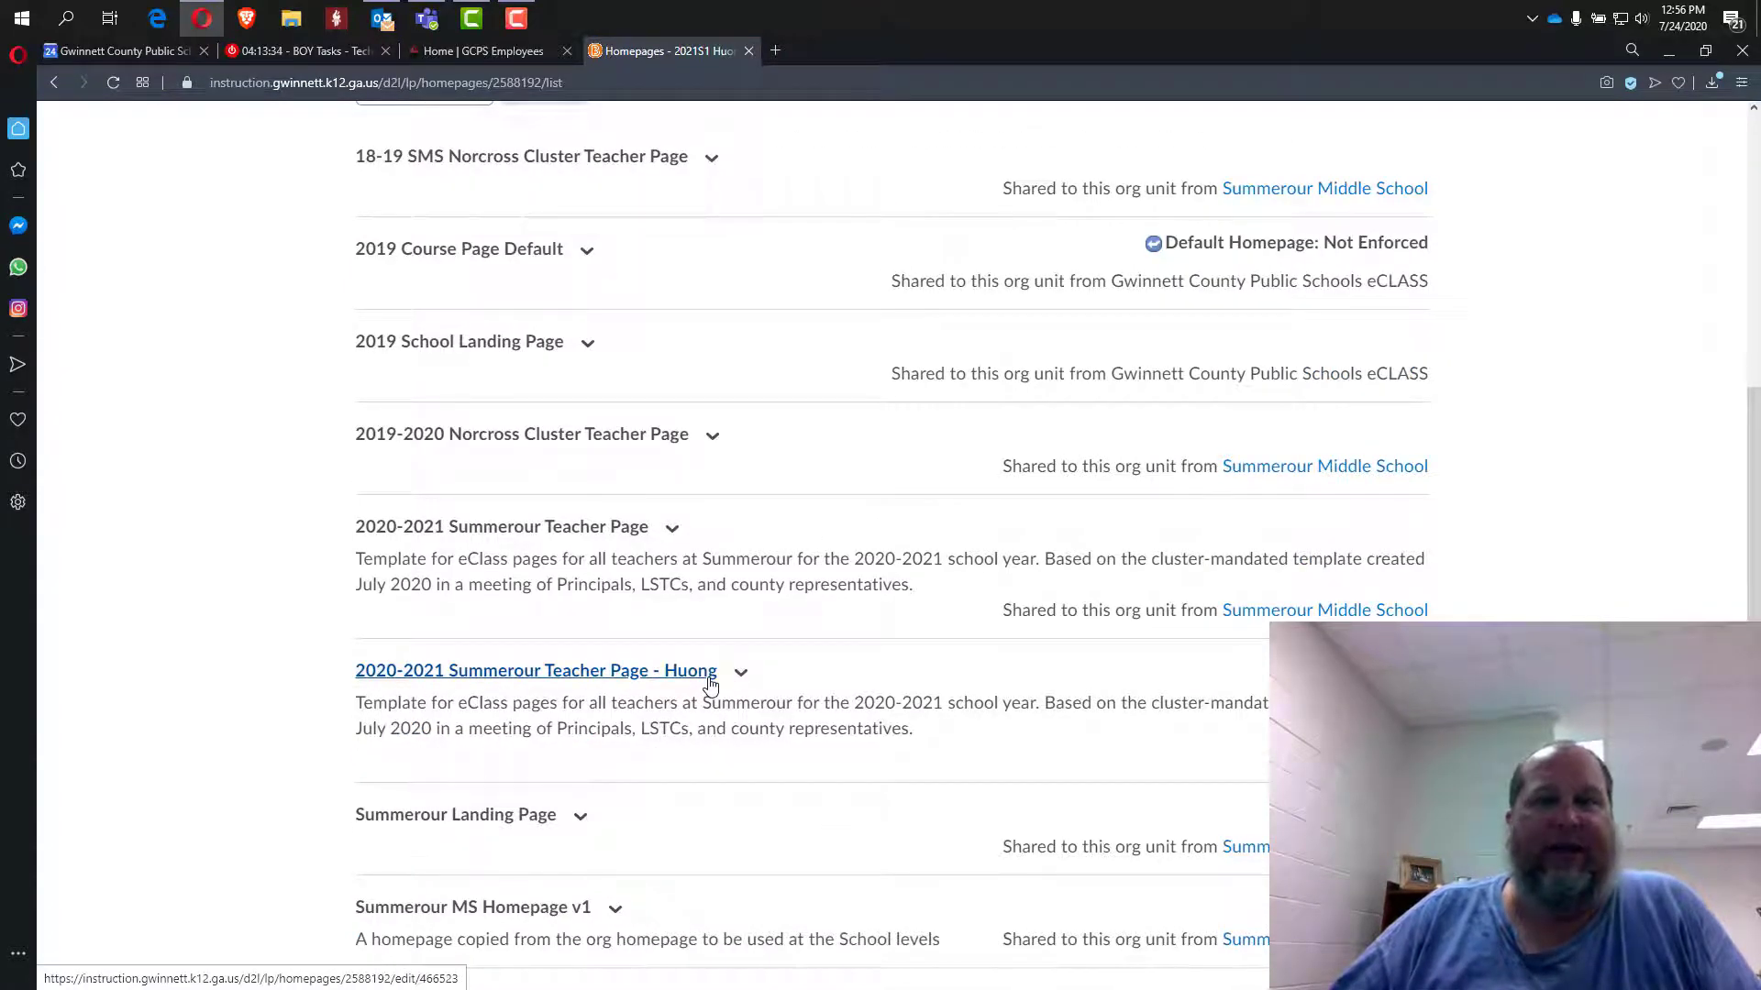
scroll(838, 507, up, 5)
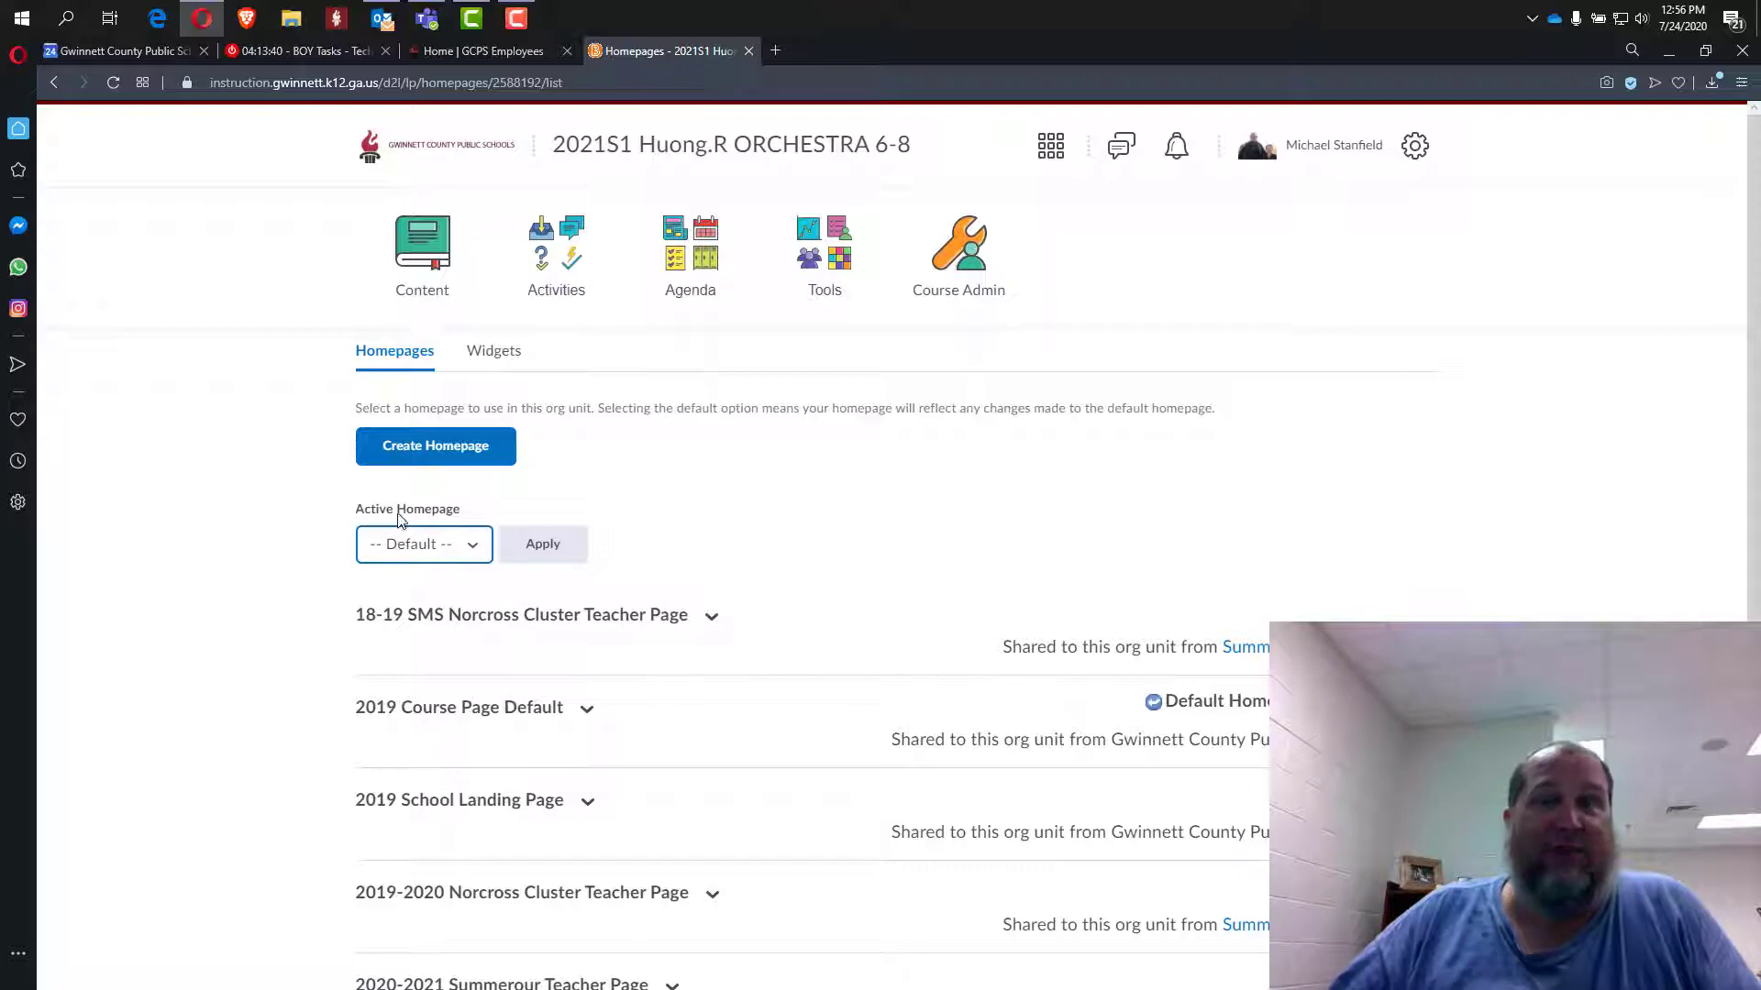
click(474, 549)
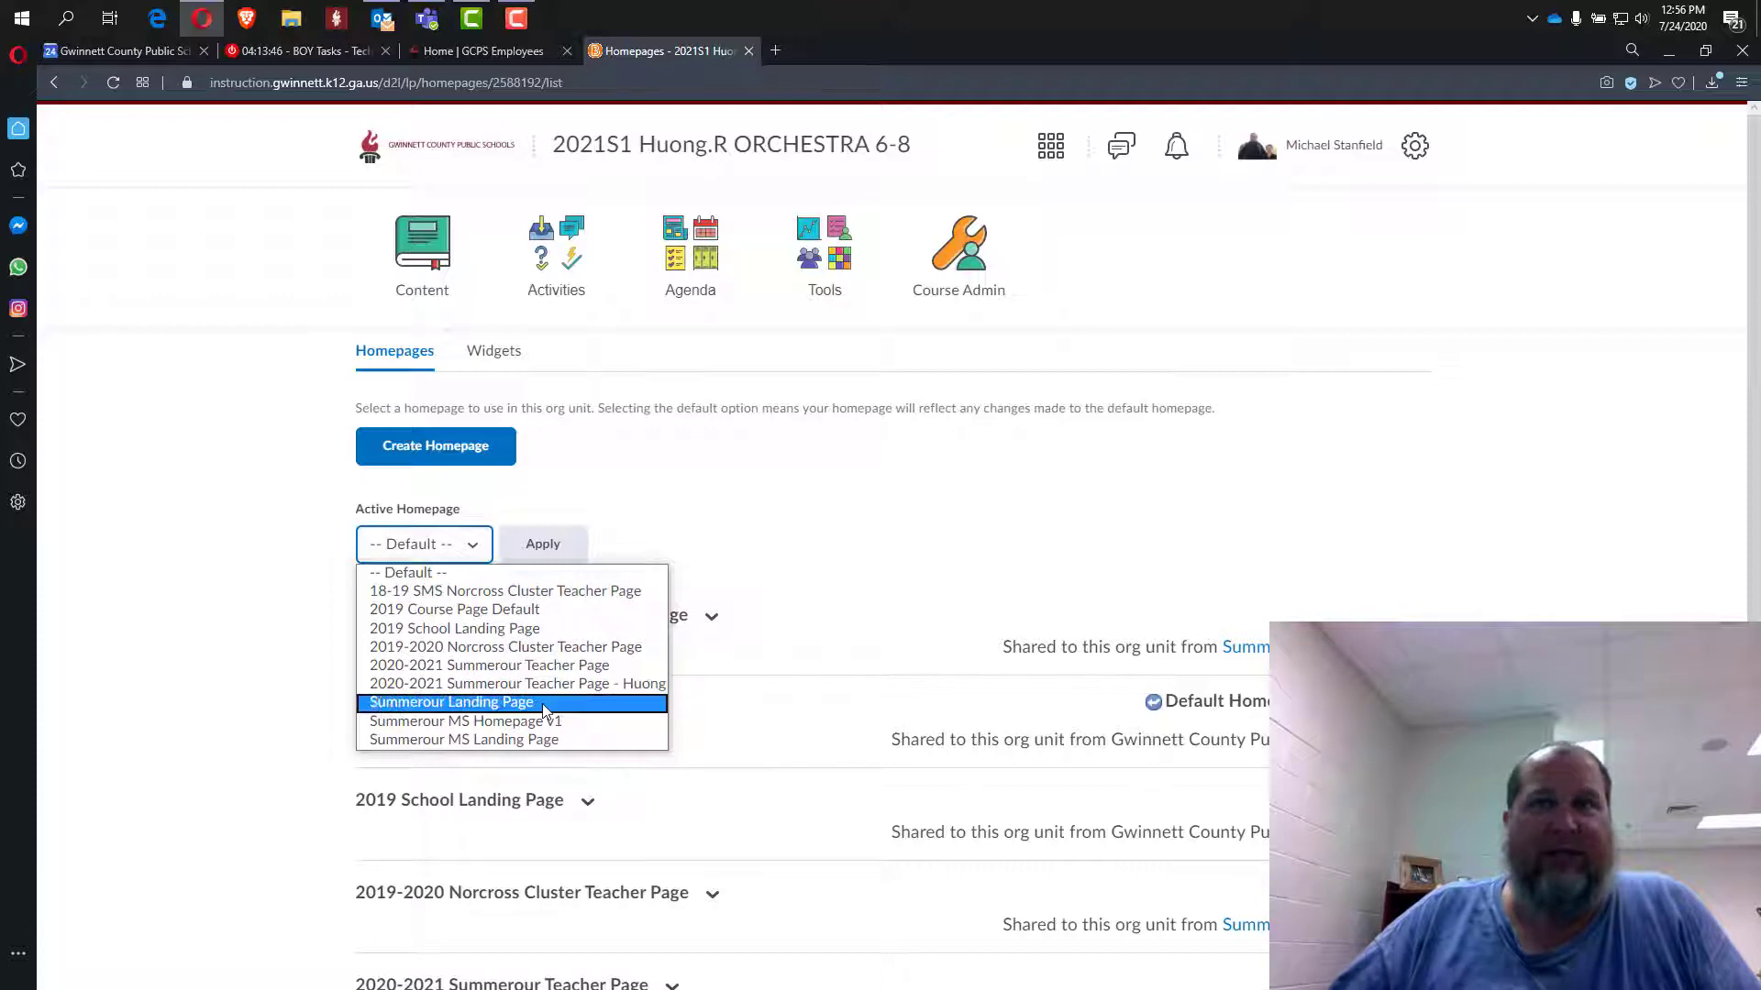
click(611, 694)
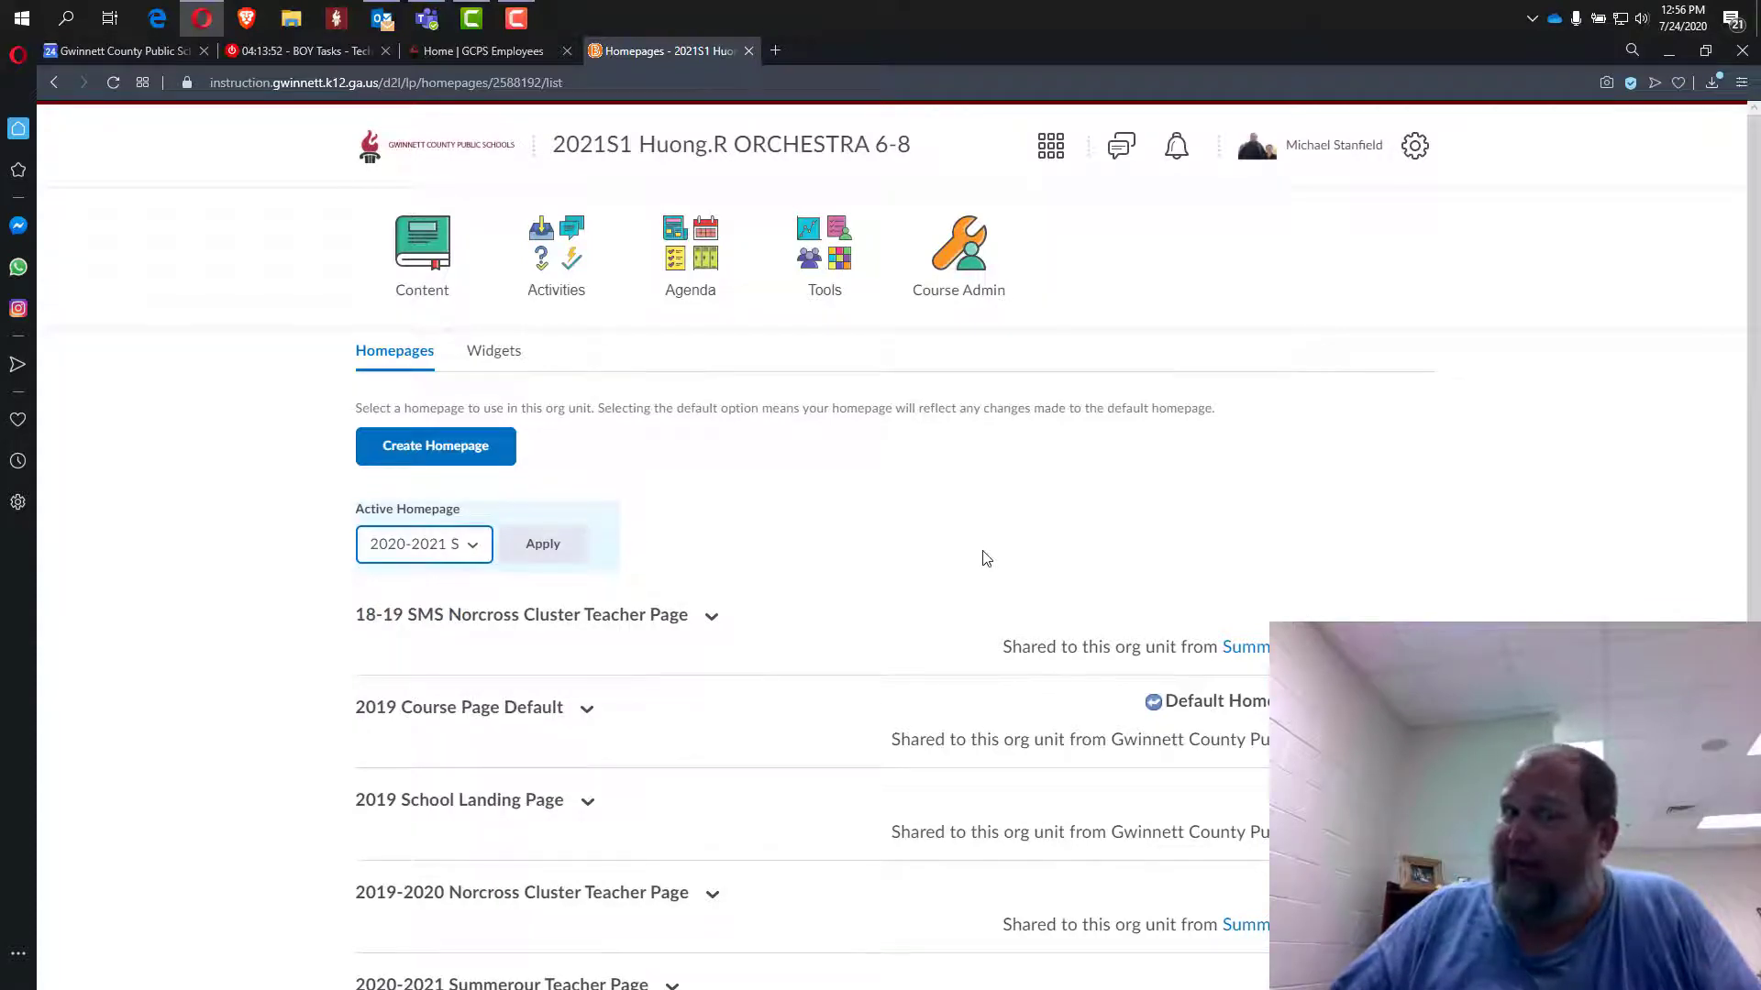
click(543, 544)
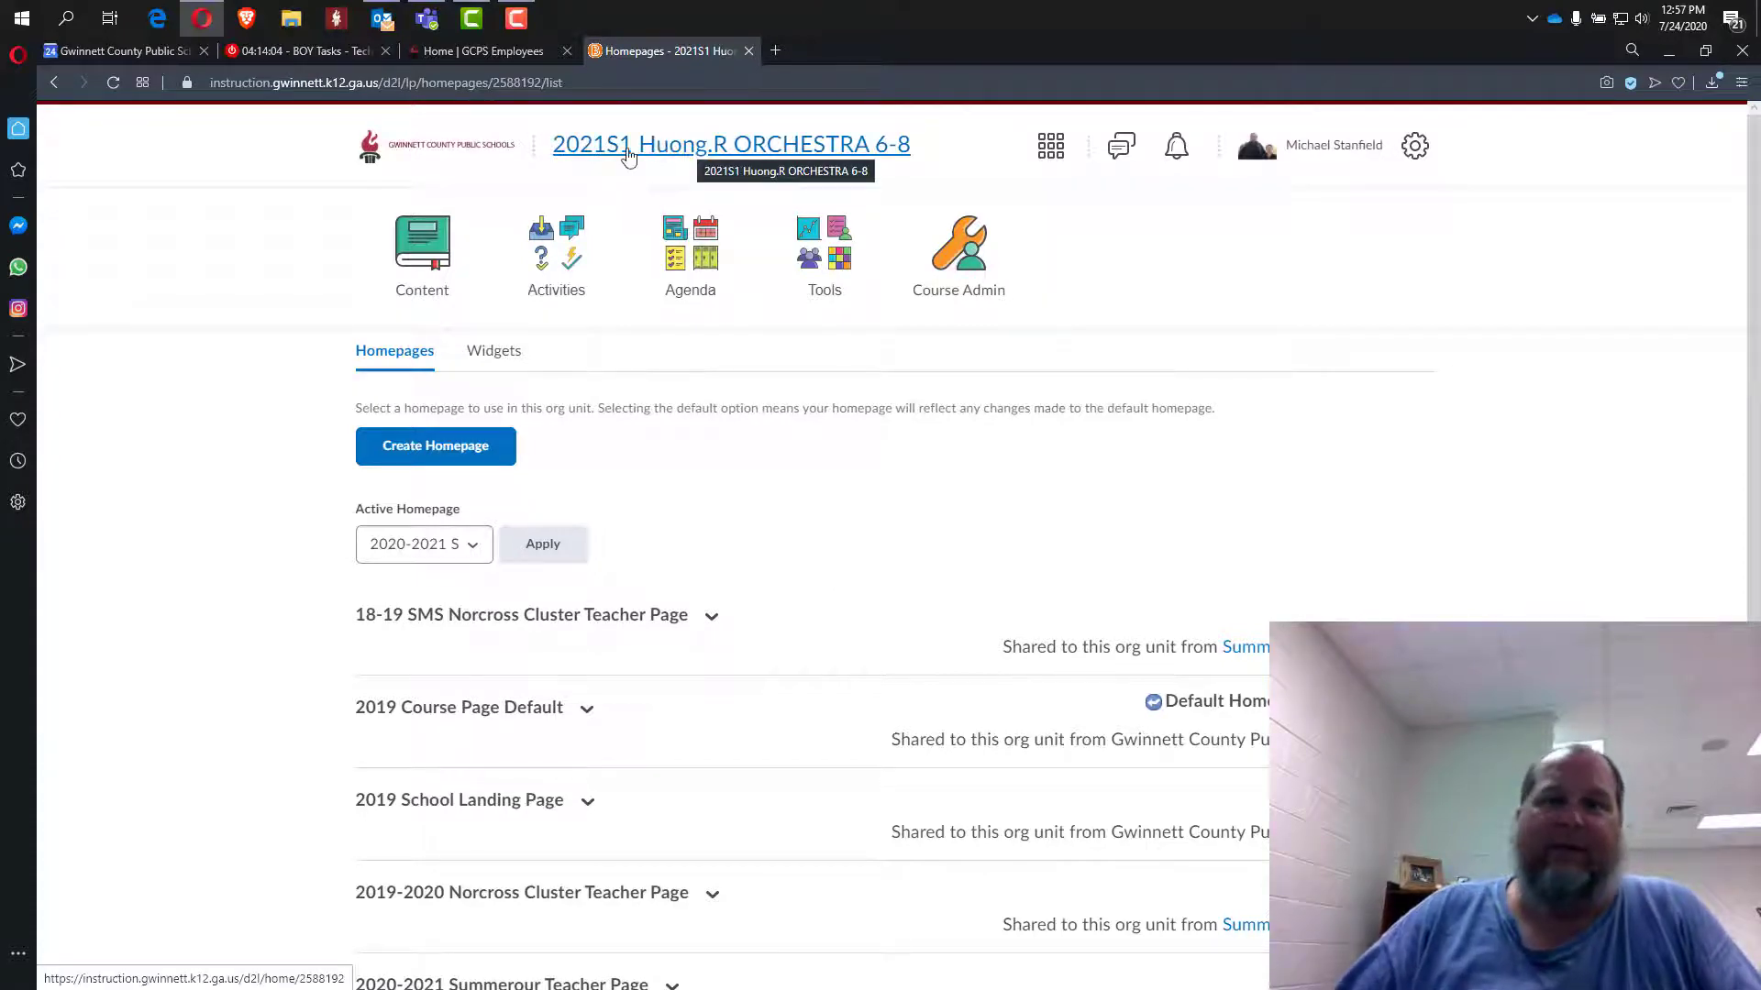
Go to the ORCHESTRA 6-8 course homepage and scroll to Teacher Information and This Week At A Glance.
click(675, 152)
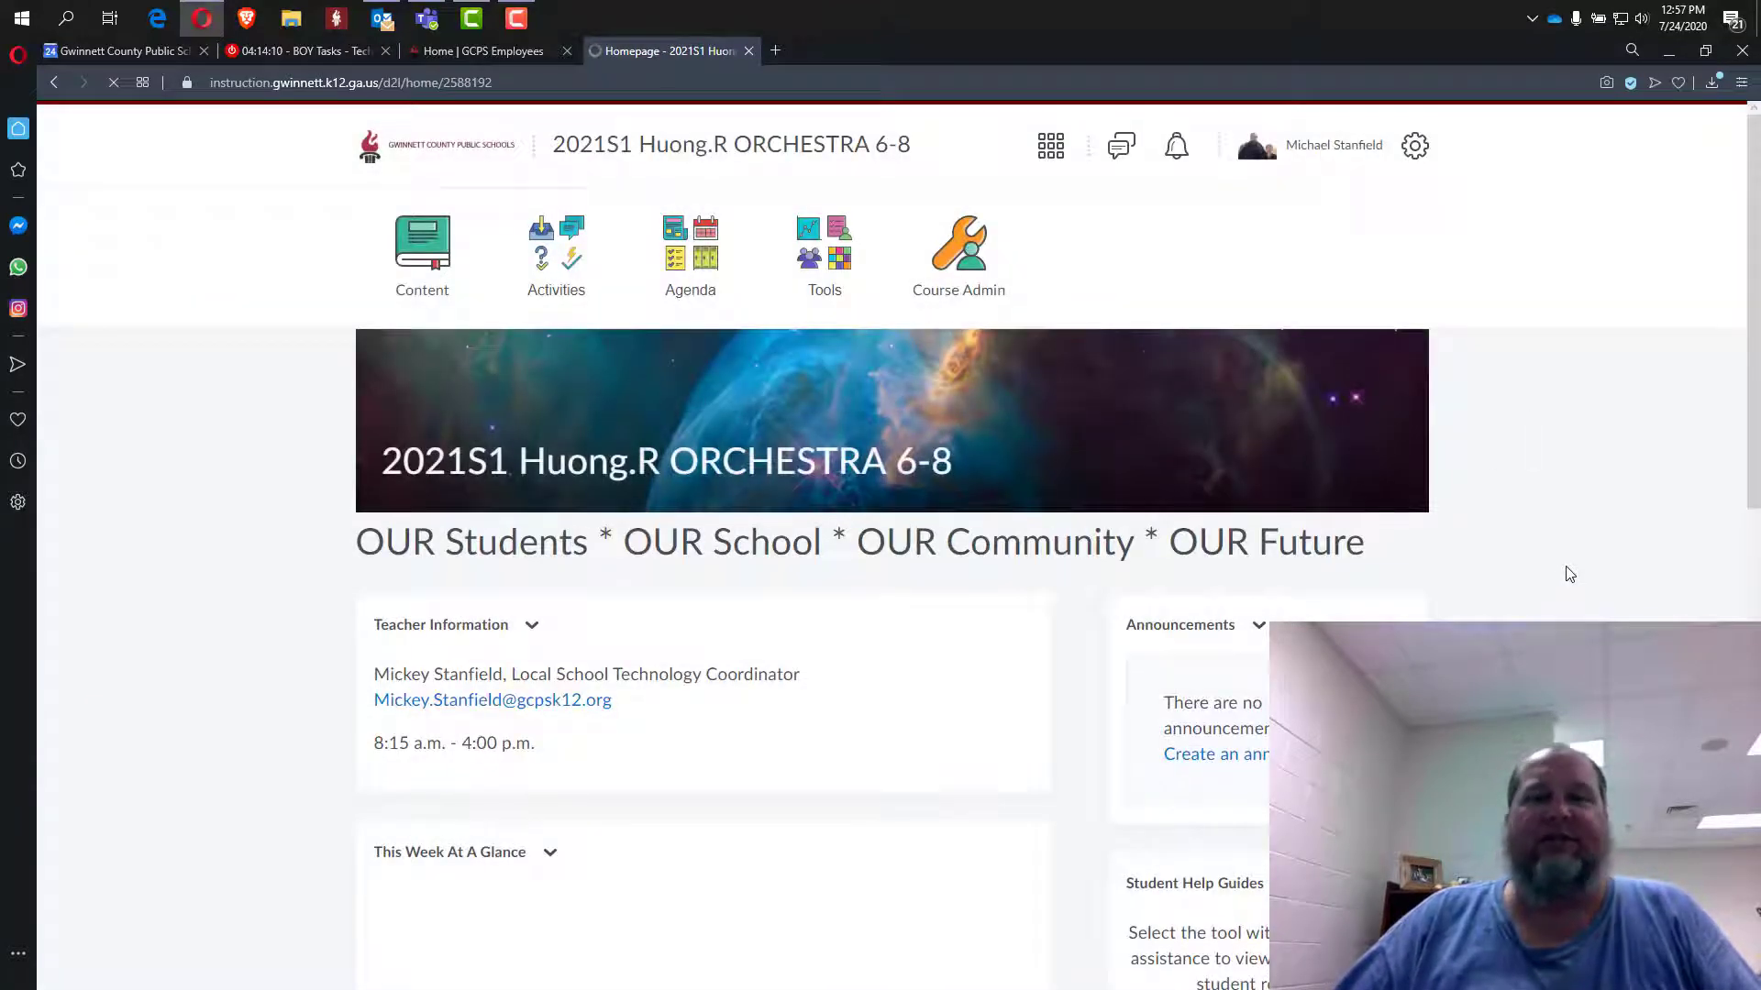
scroll(1567, 578, down, 5)
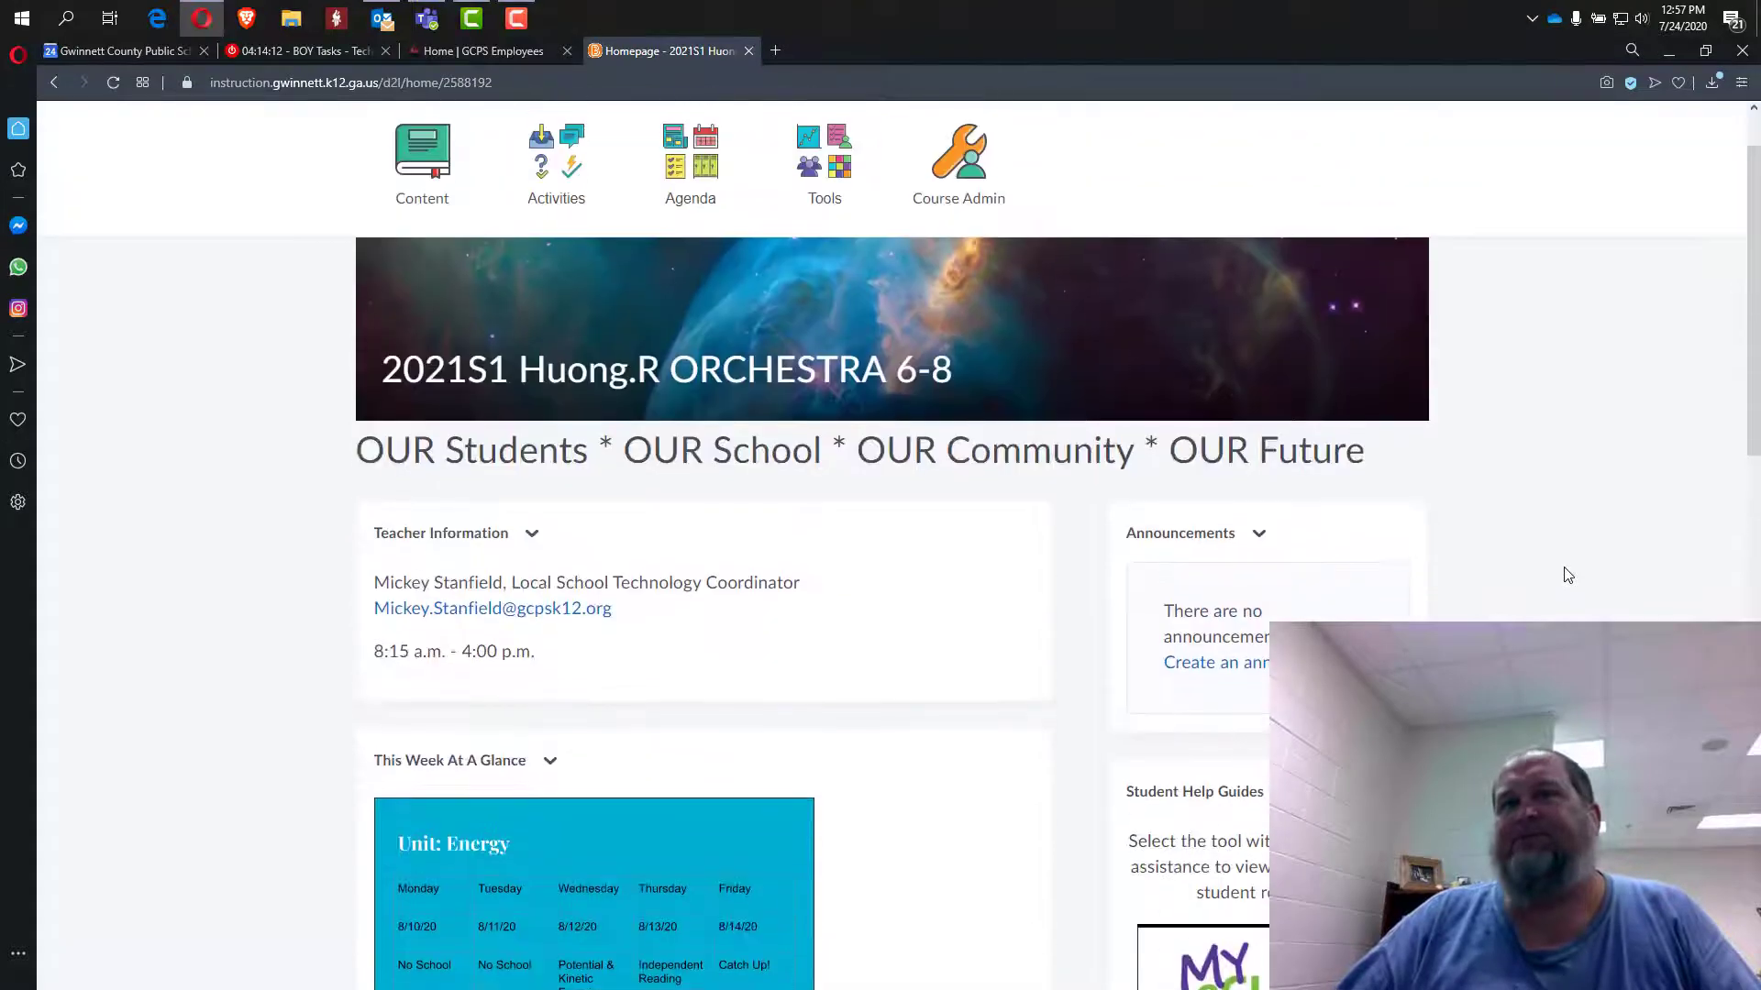
scroll(1567, 575, down, 2)
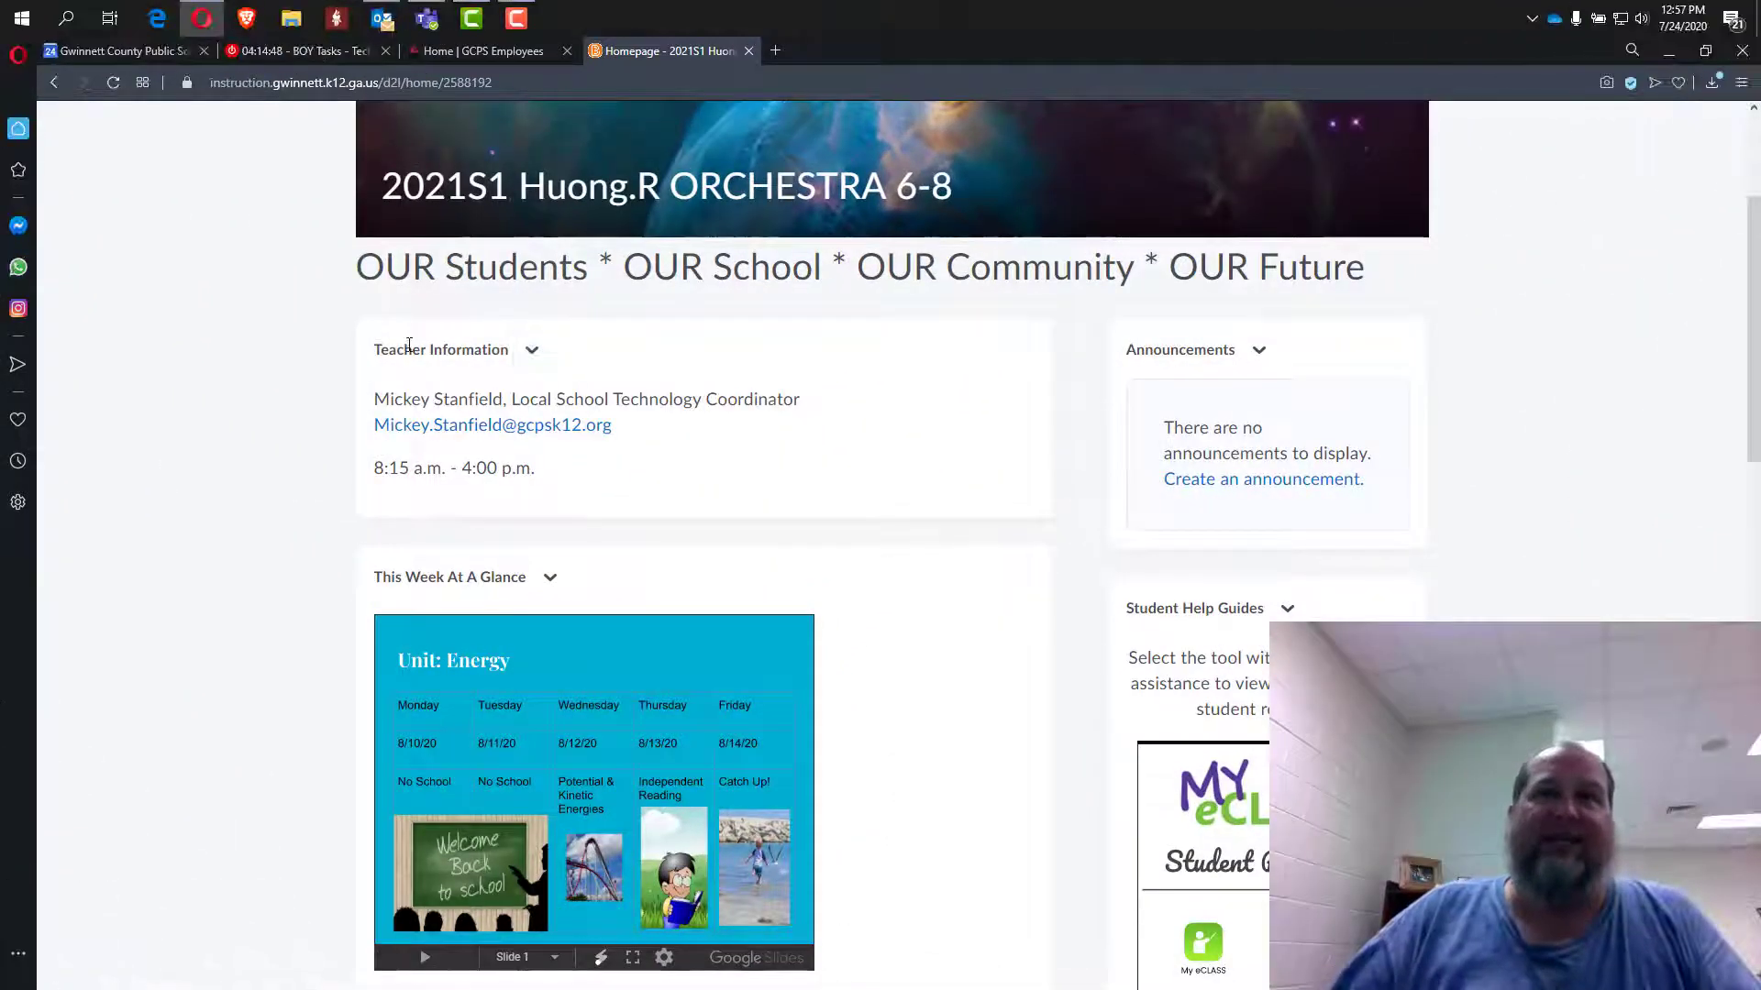
Open the Teacher Information widget's editor on its Content tab.
click(534, 352)
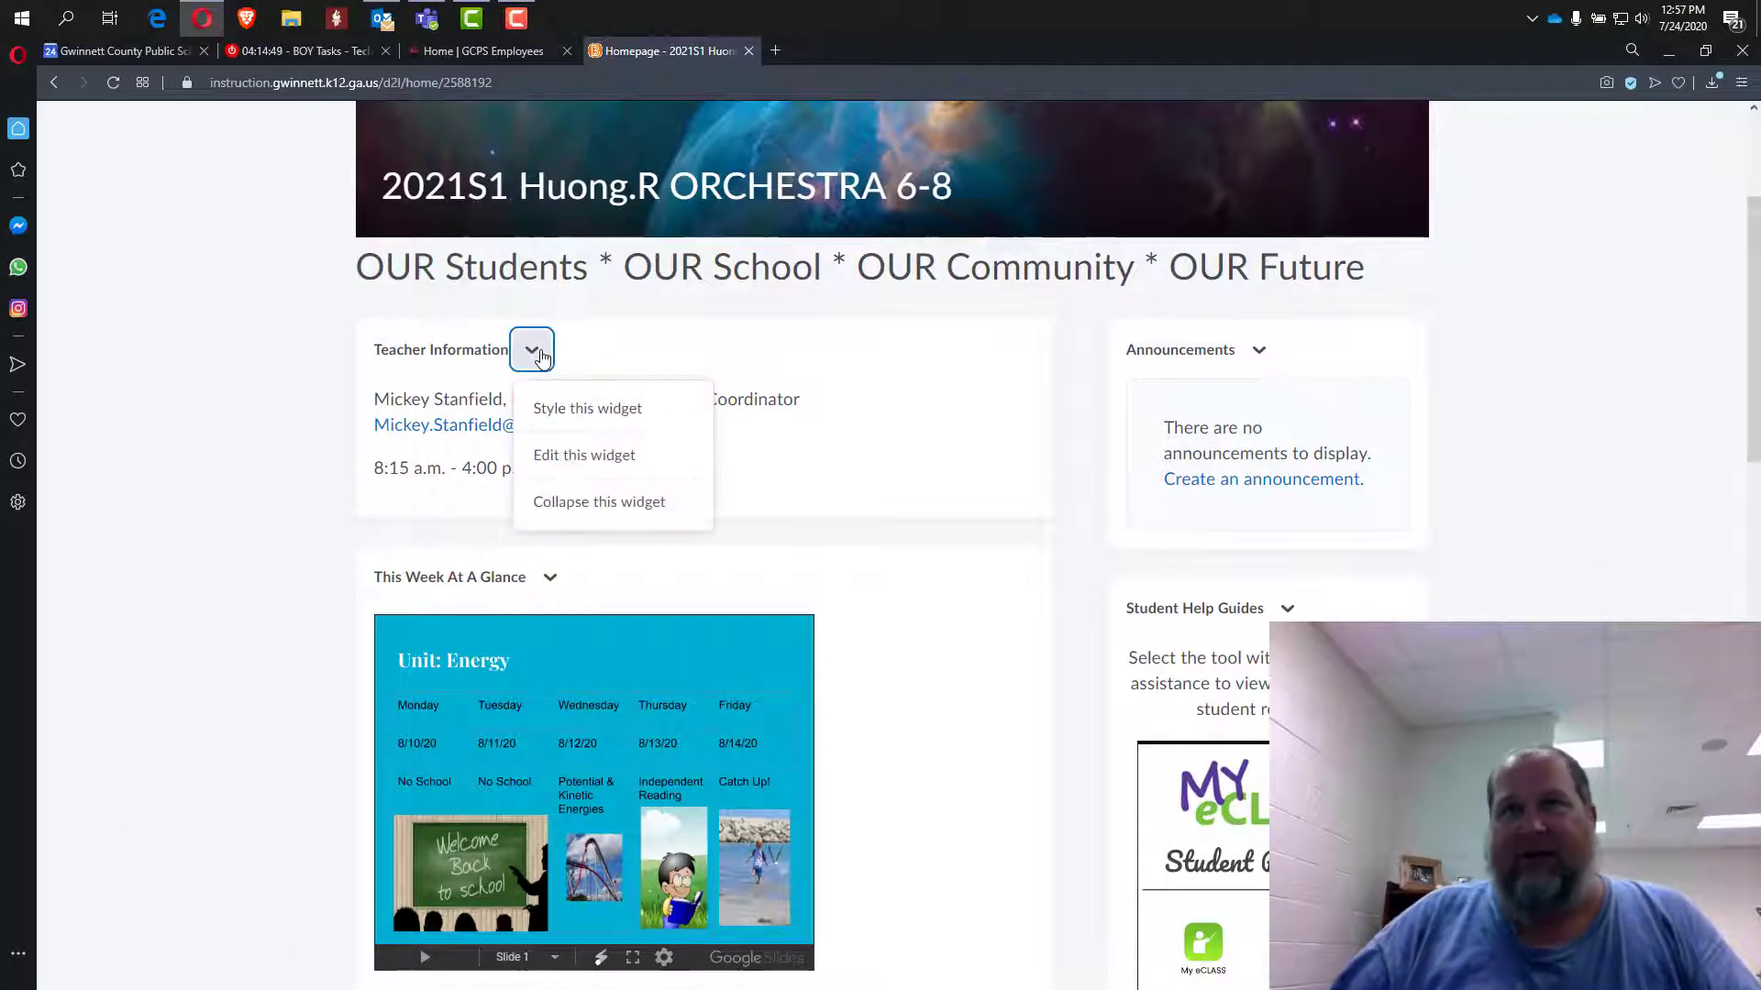
click(568, 459)
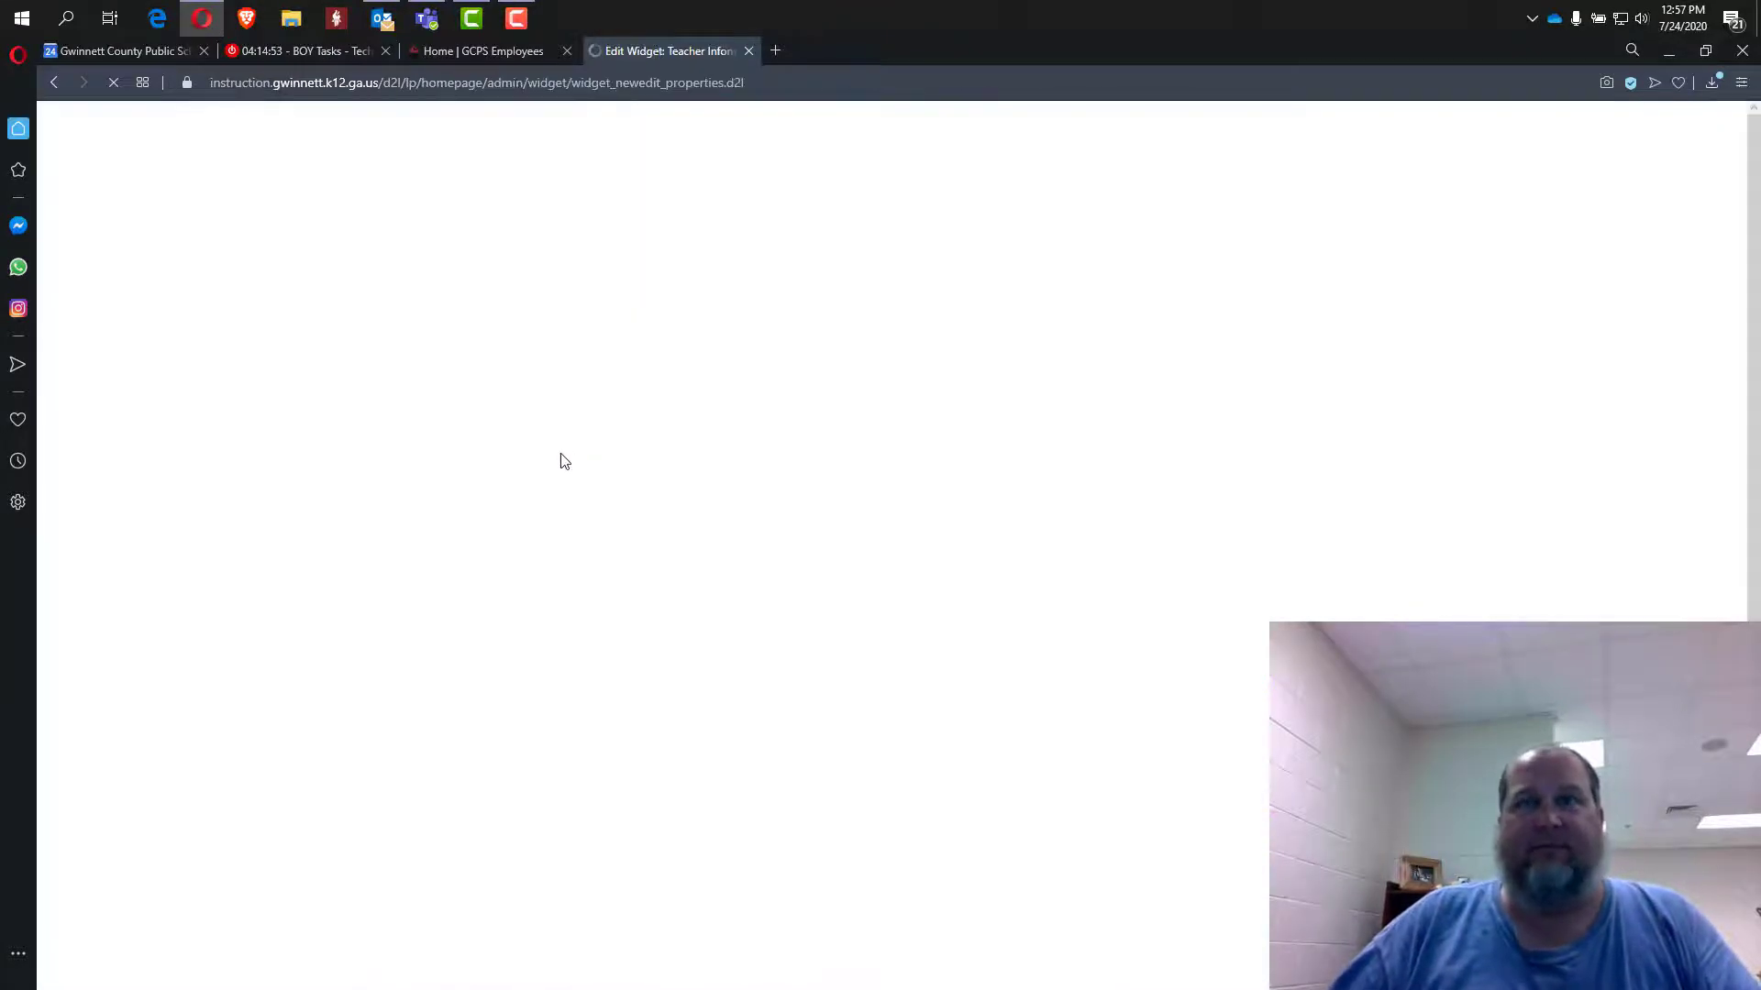
scroll(563, 662, down, 1)
click(528, 720)
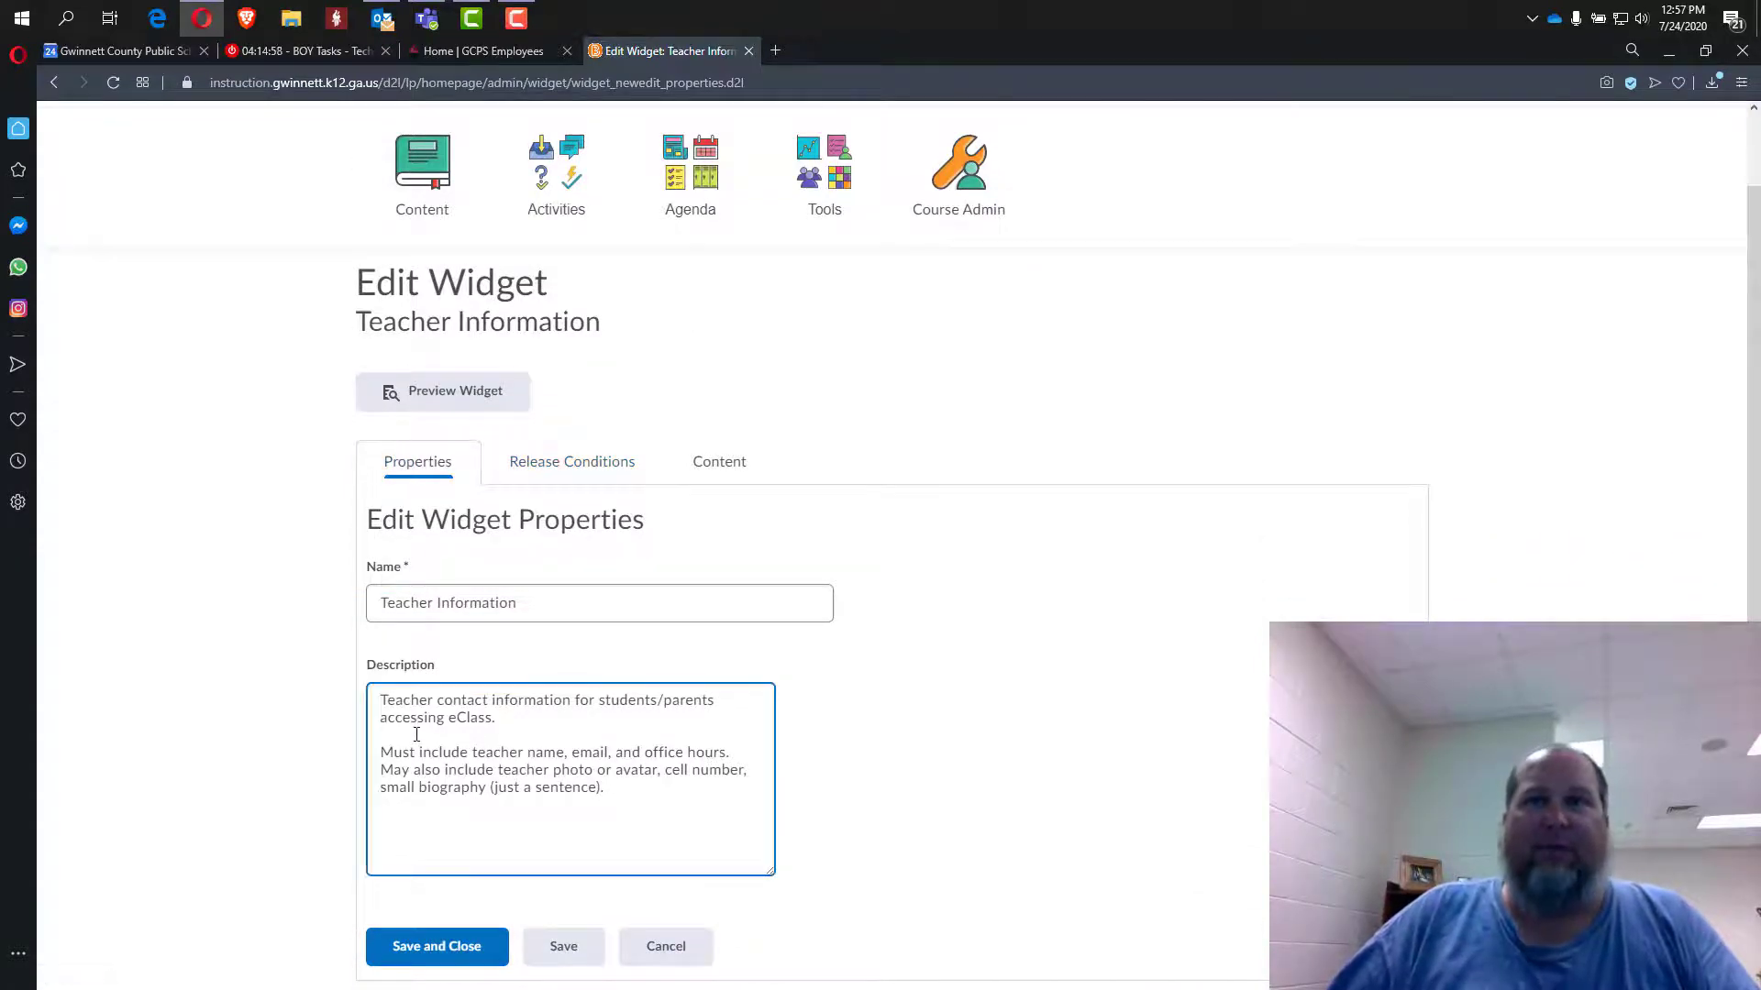
click(584, 470)
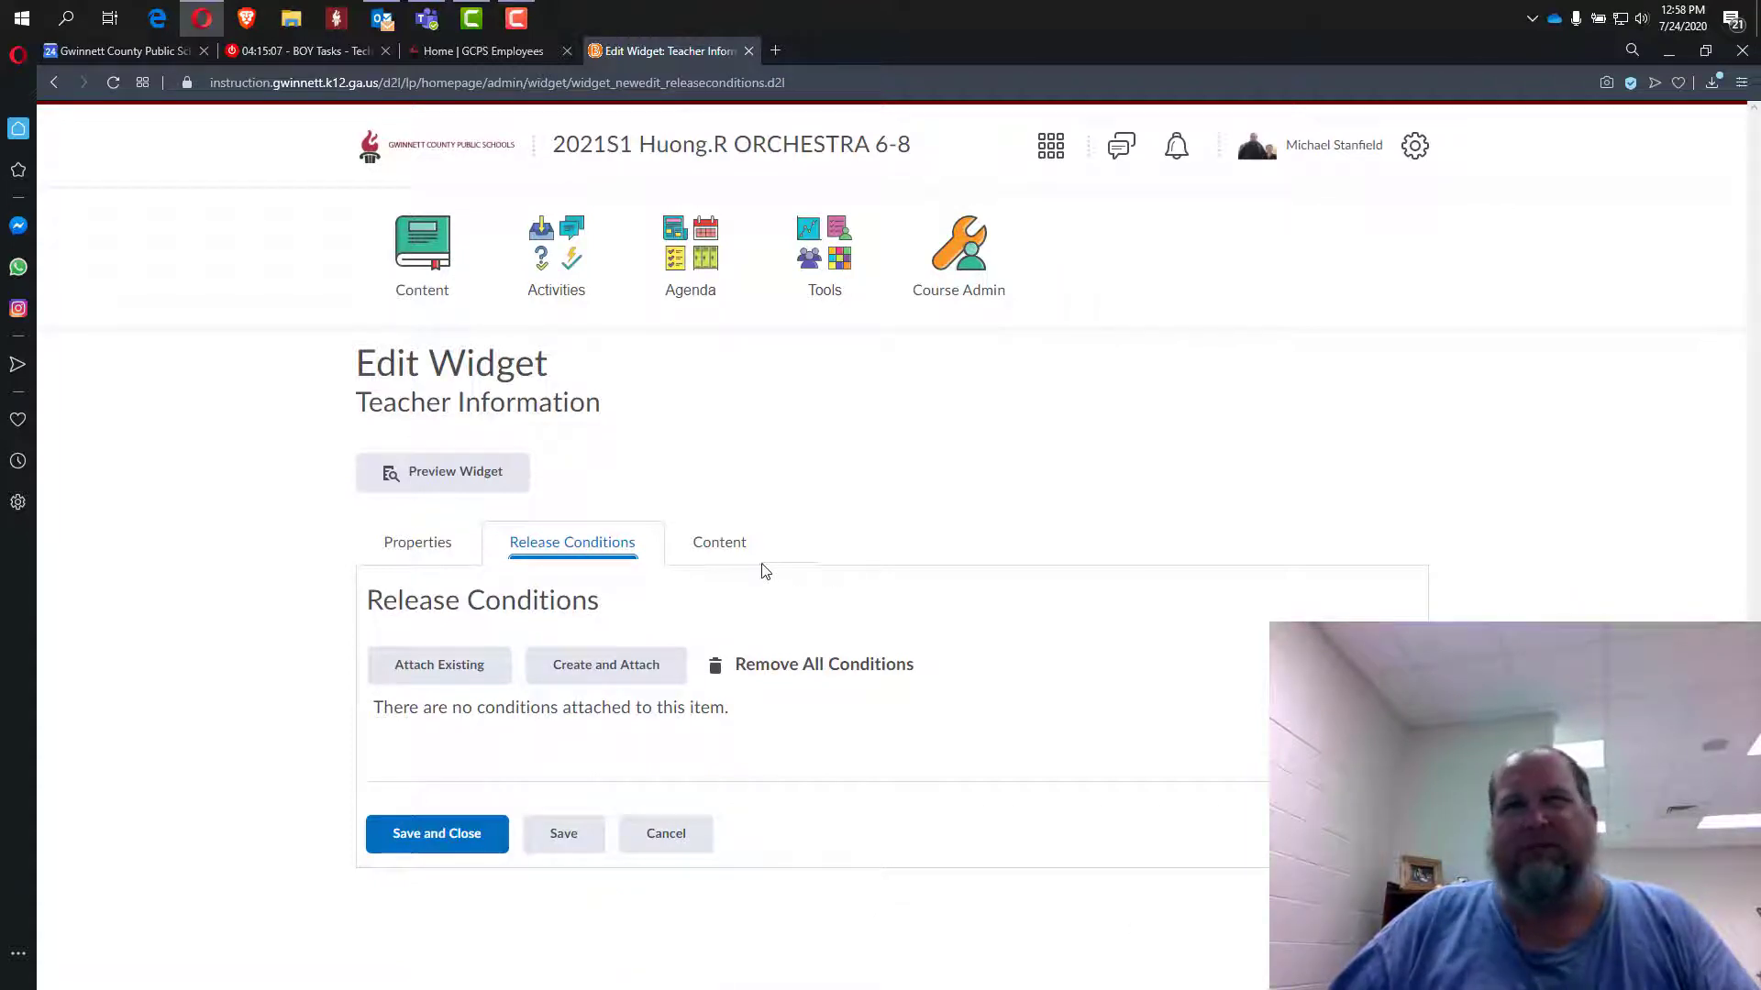
click(719, 542)
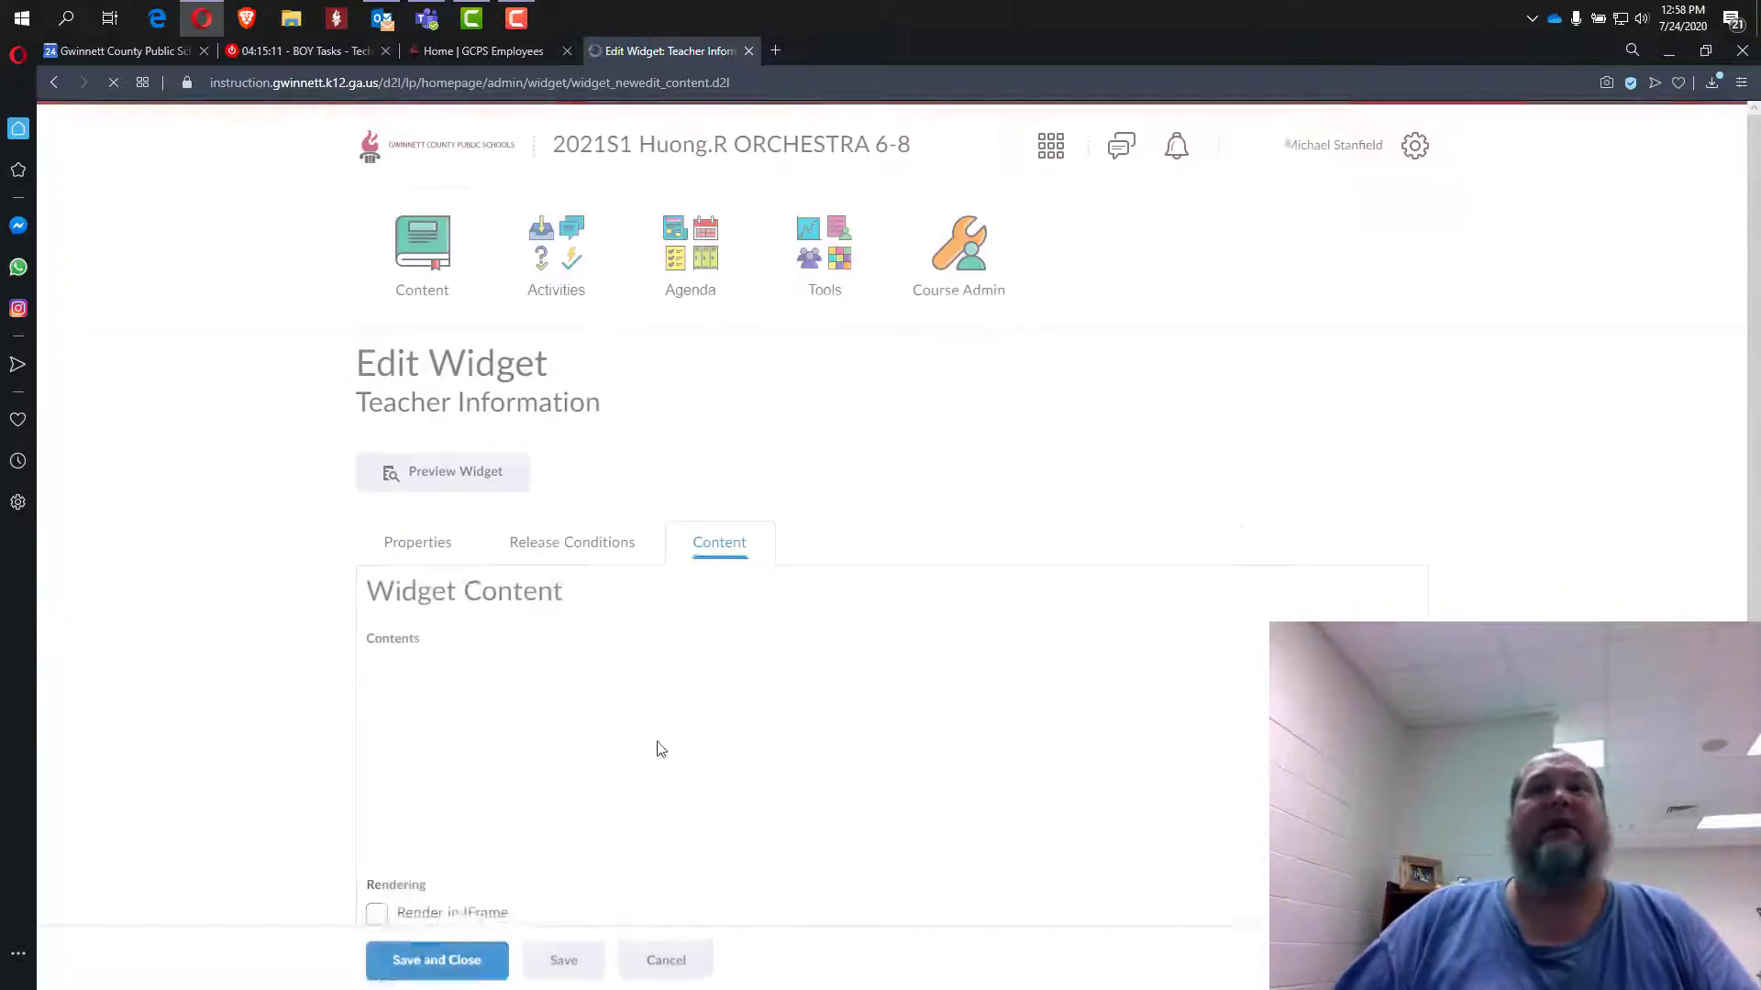
Replace the widget's name line with the new teacher's name and 'Orchestra'.
scroll(495, 688, down, 2)
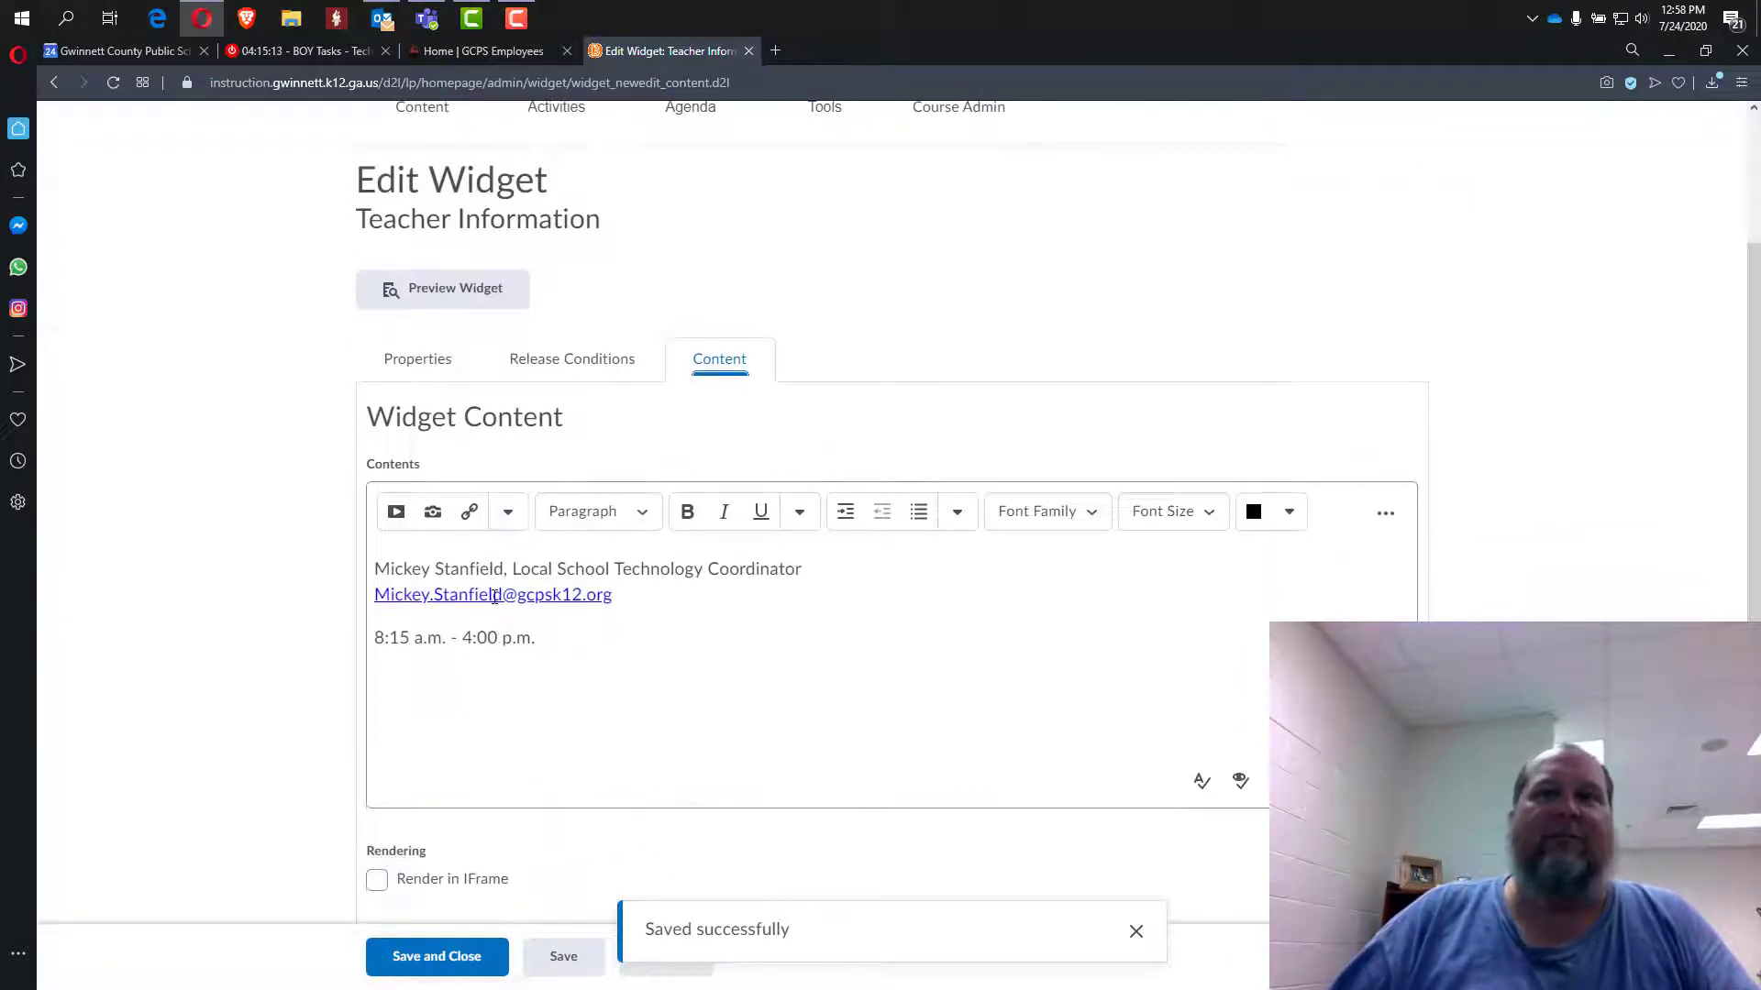
drag(503, 570, 367, 578)
drag(804, 572, 507, 570)
drag(631, 600, 369, 600)
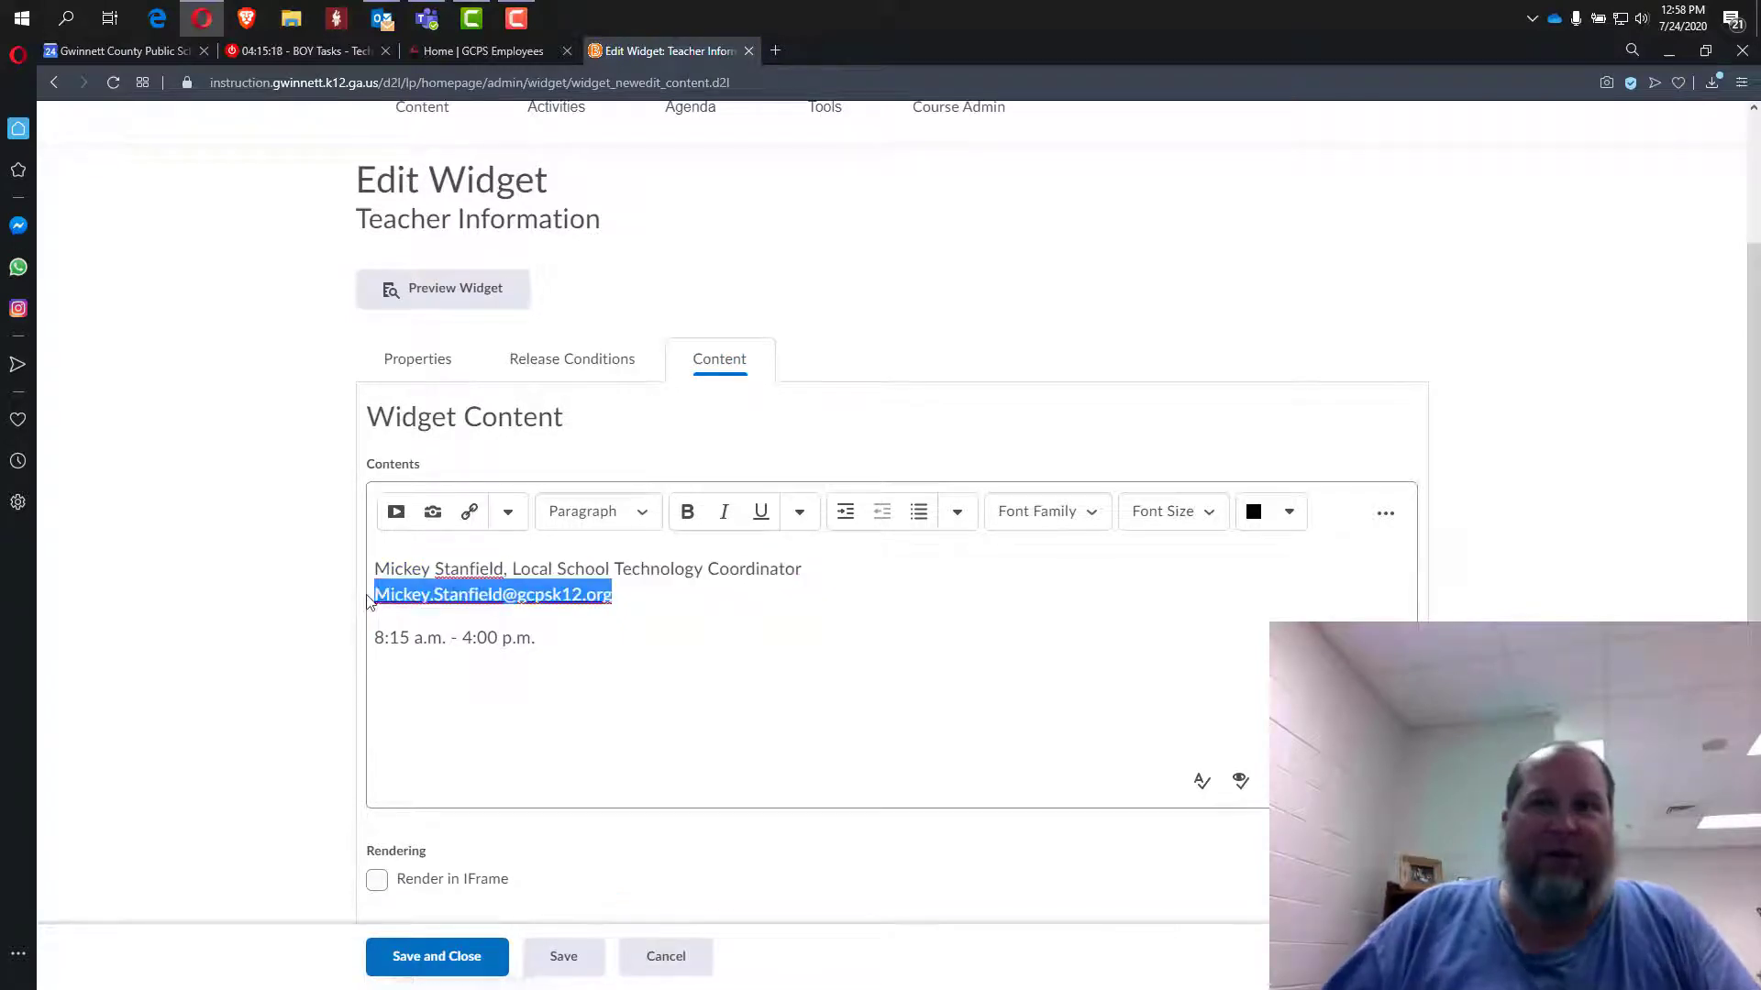
click(579, 635)
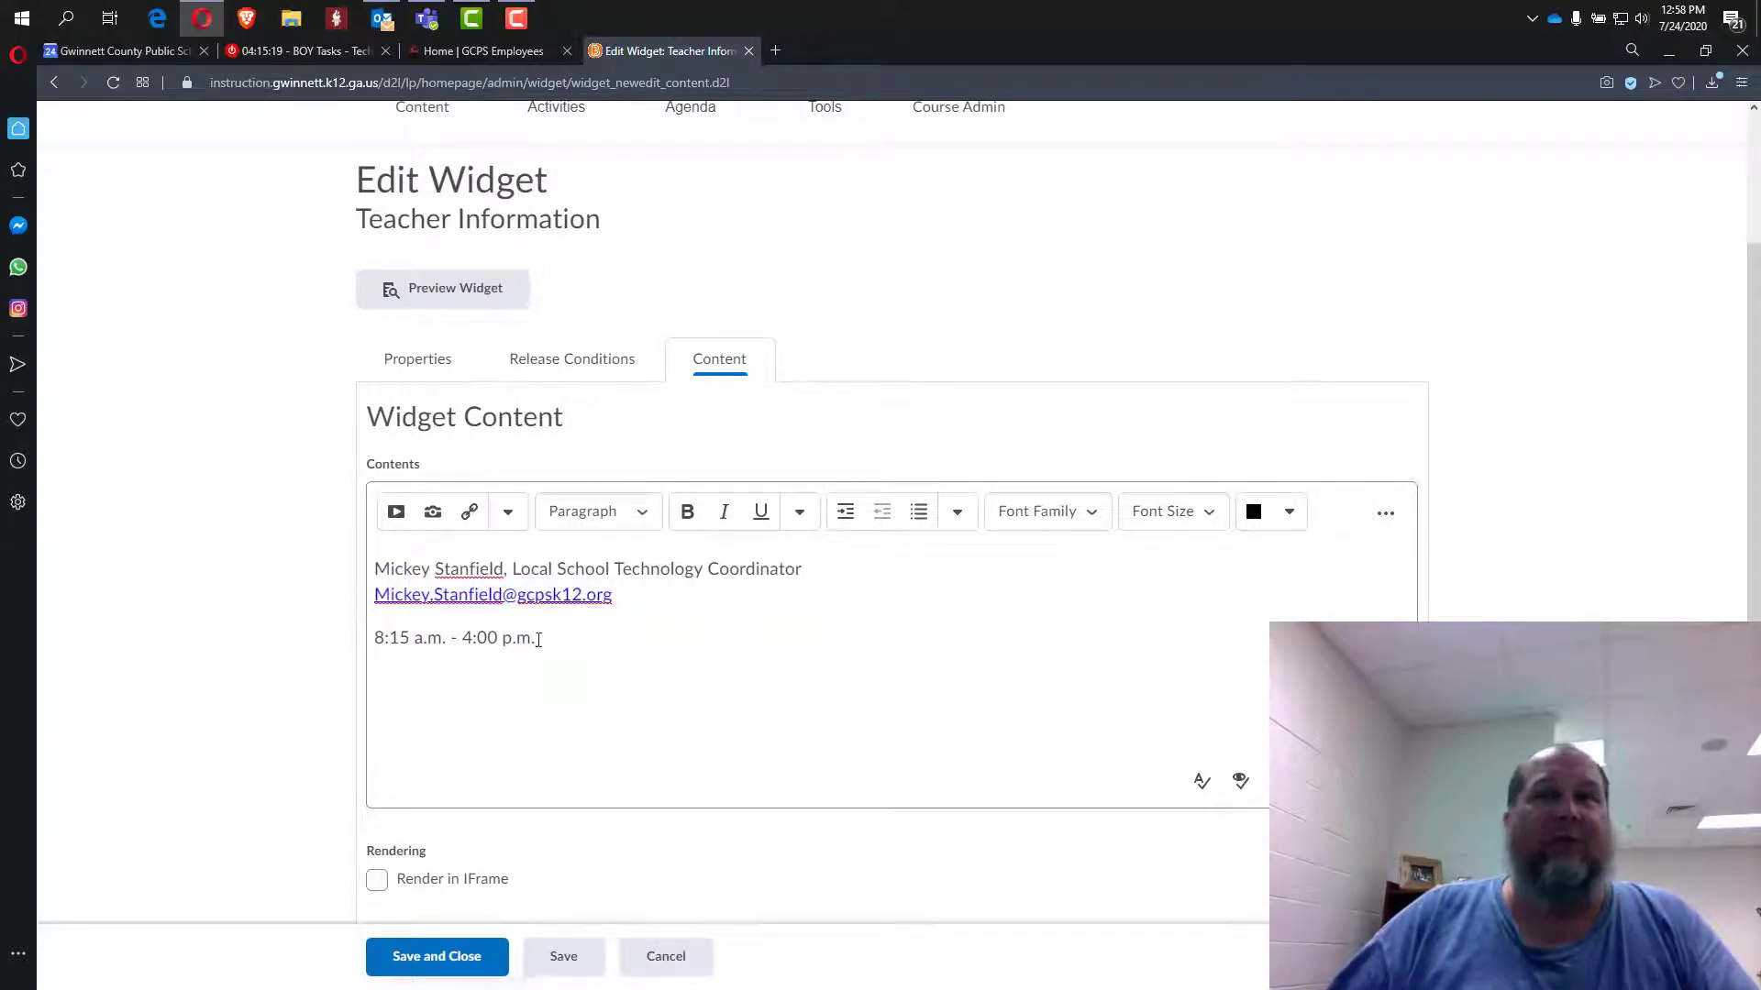
drag(539, 639, 349, 649)
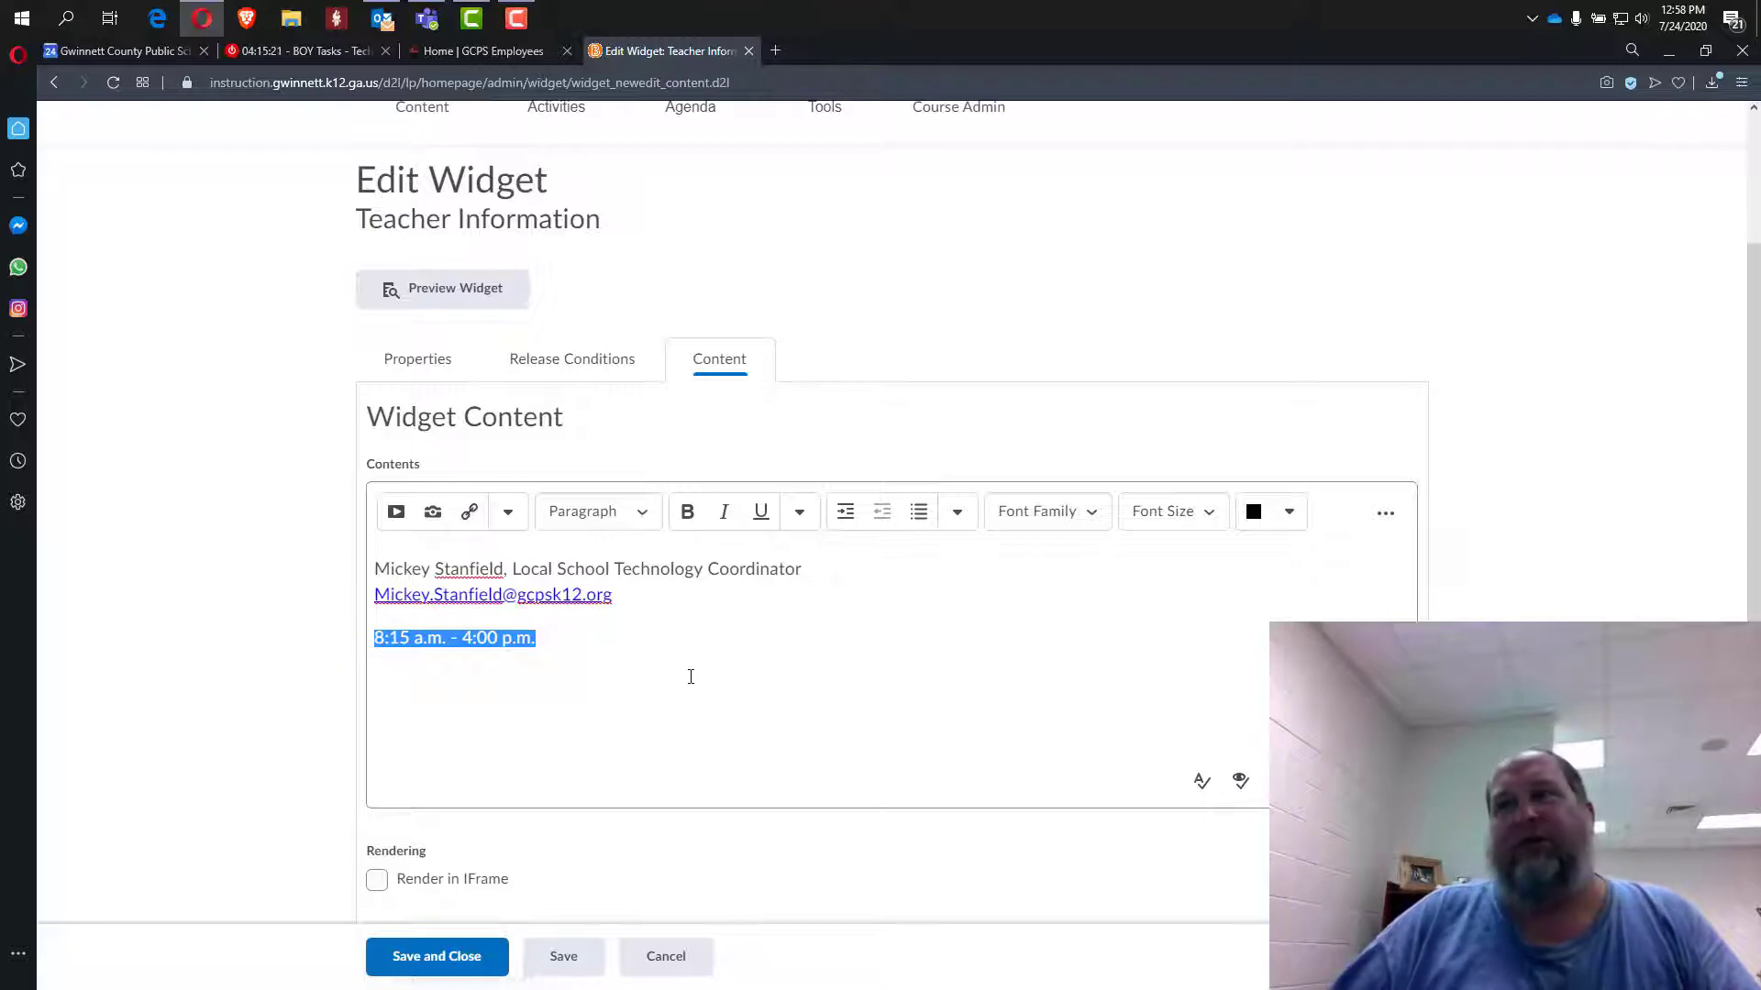
scroll(691, 677, down, 2)
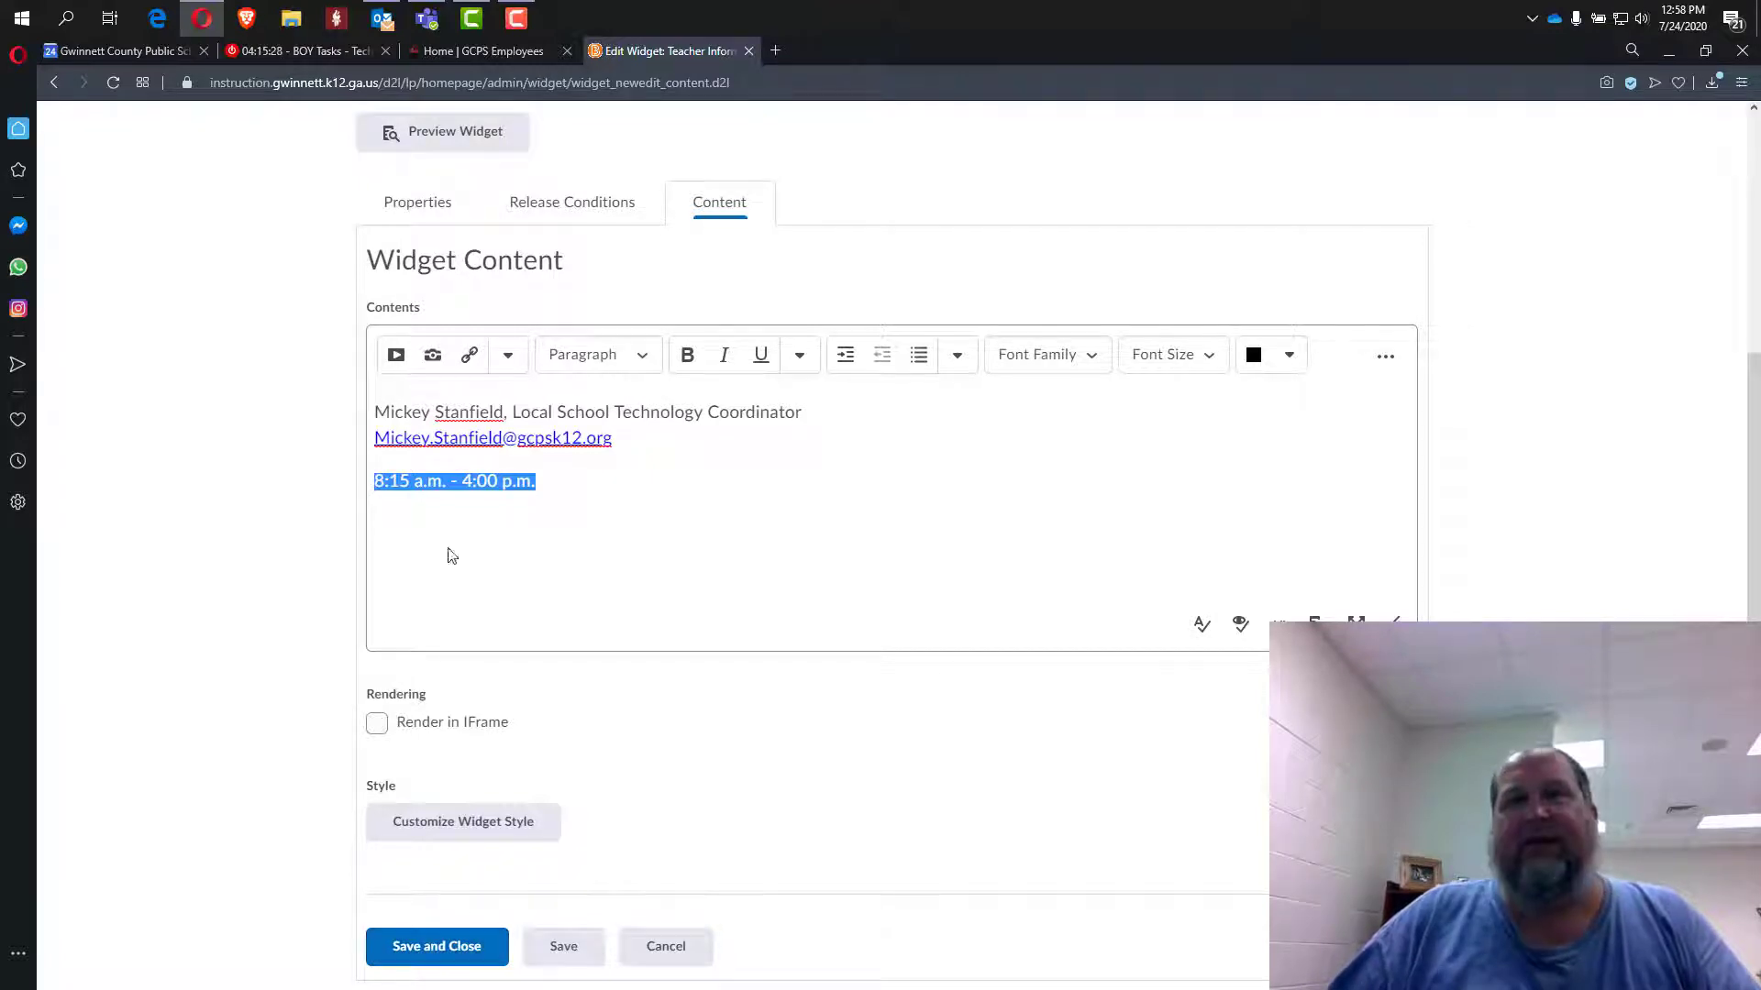
drag(498, 407, 338, 420)
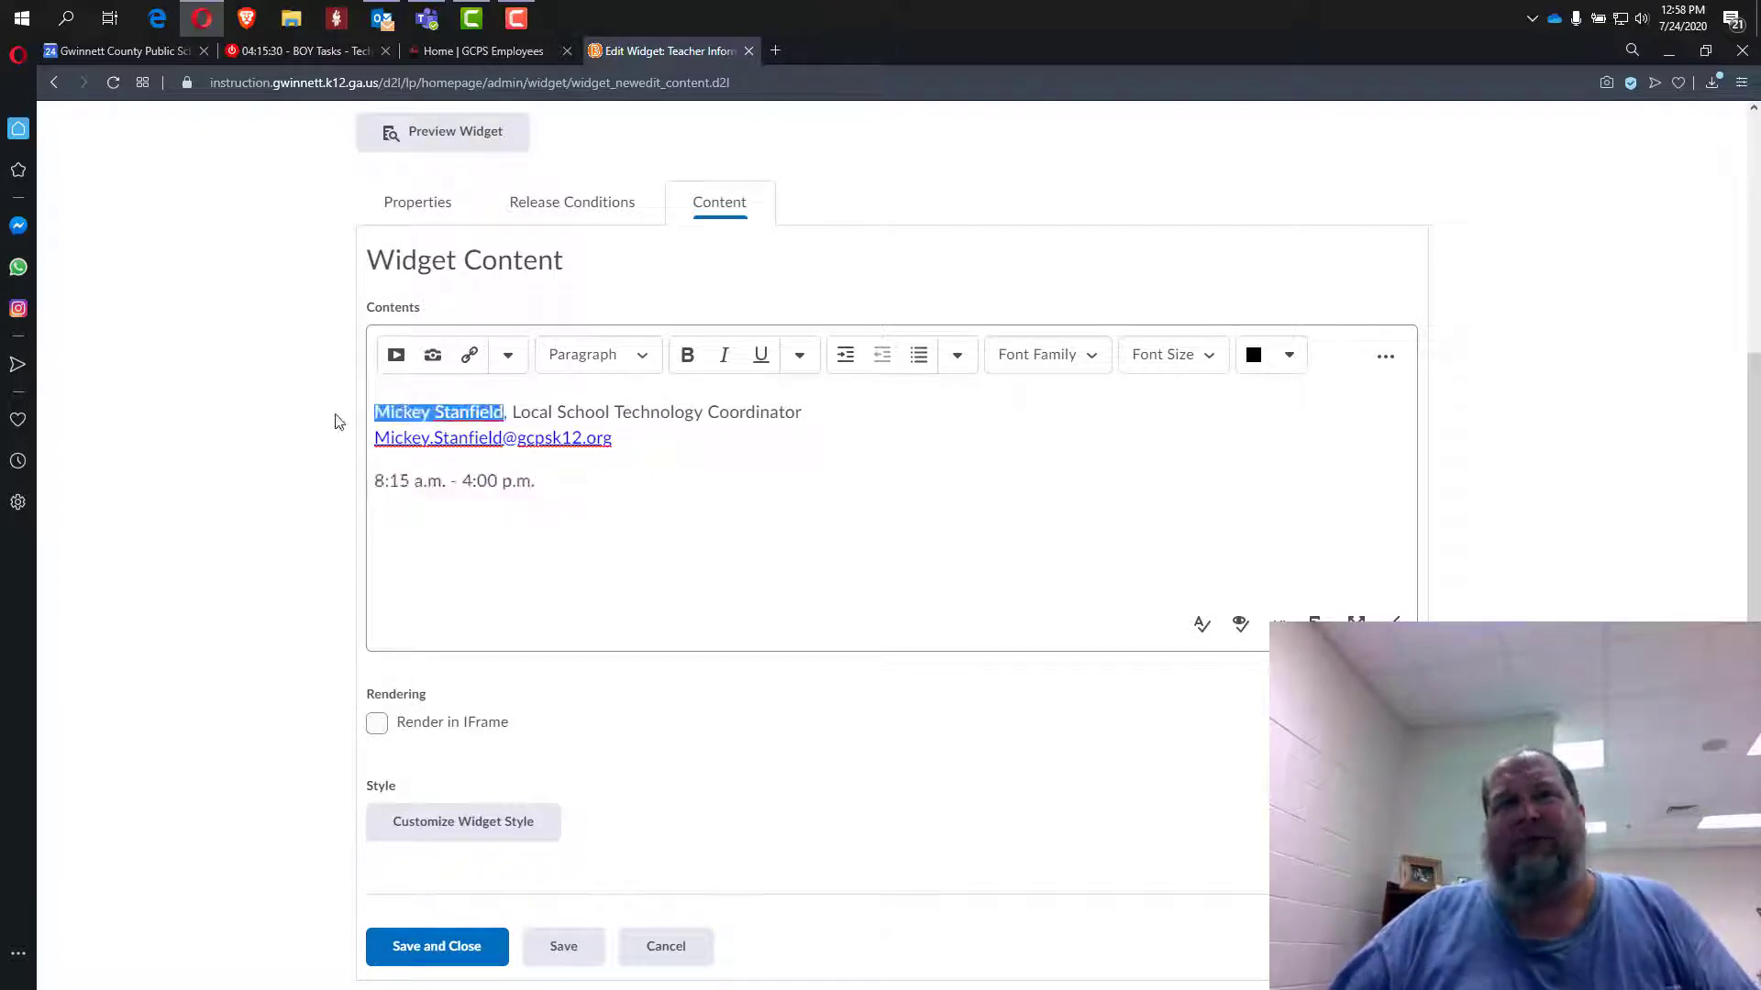
drag(839, 414, 359, 412)
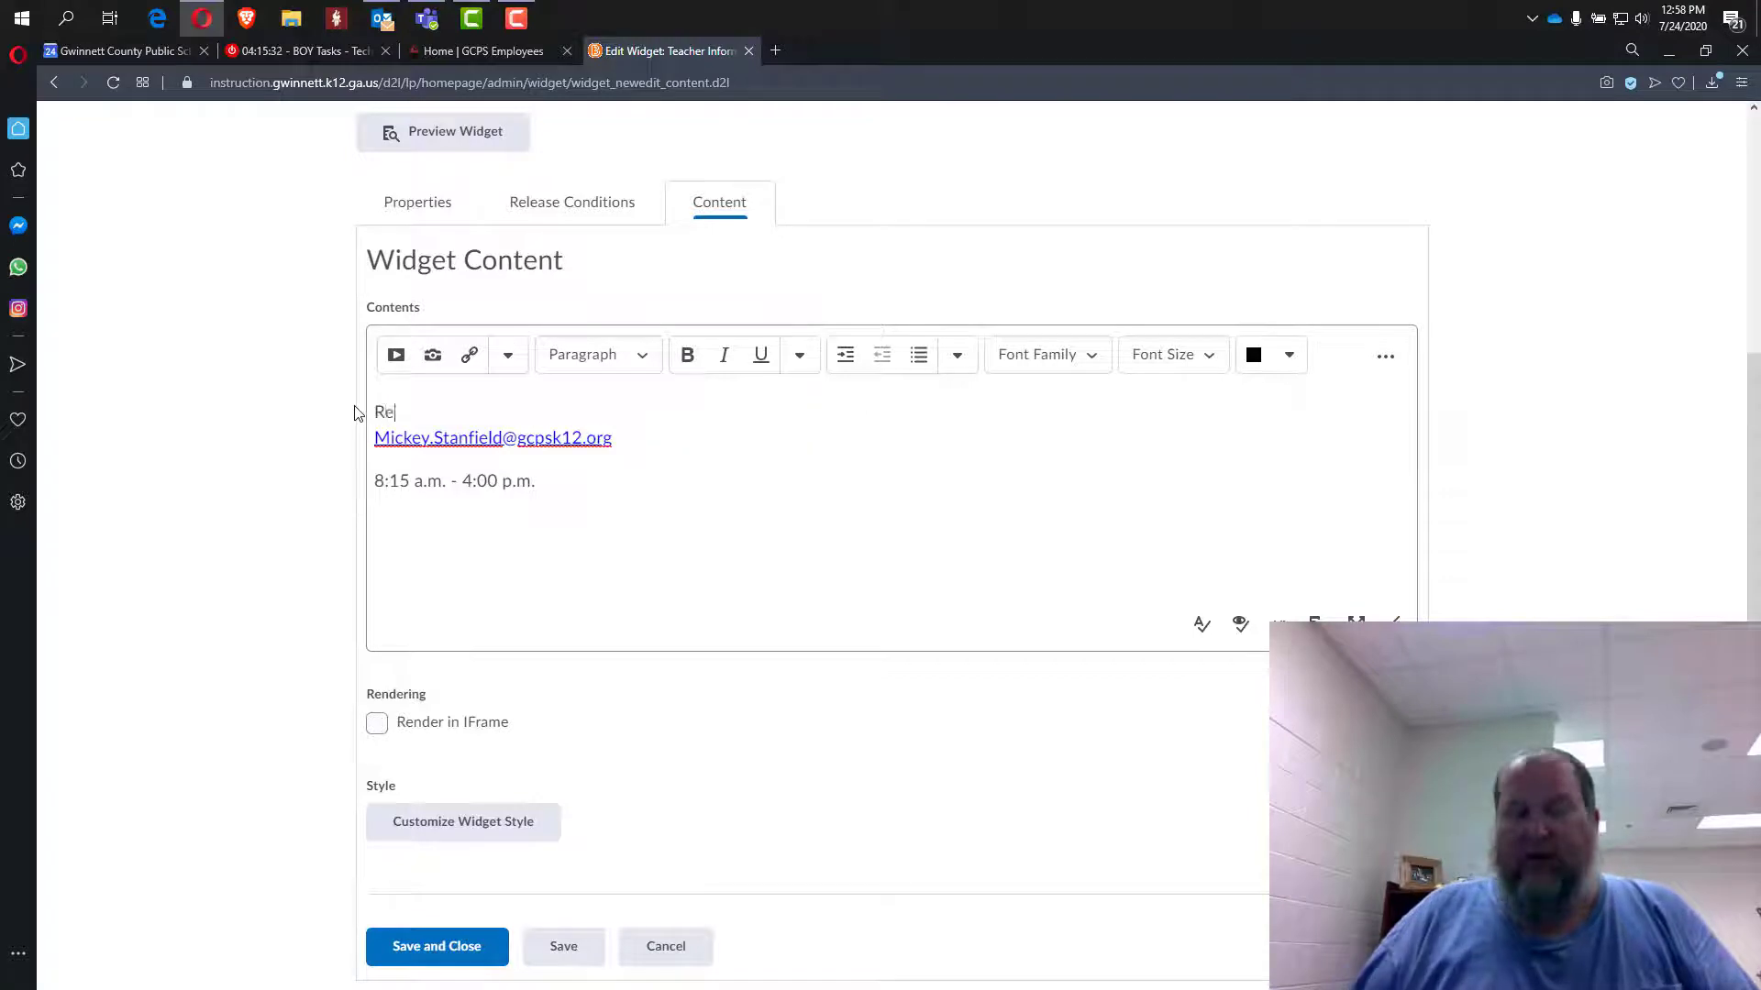
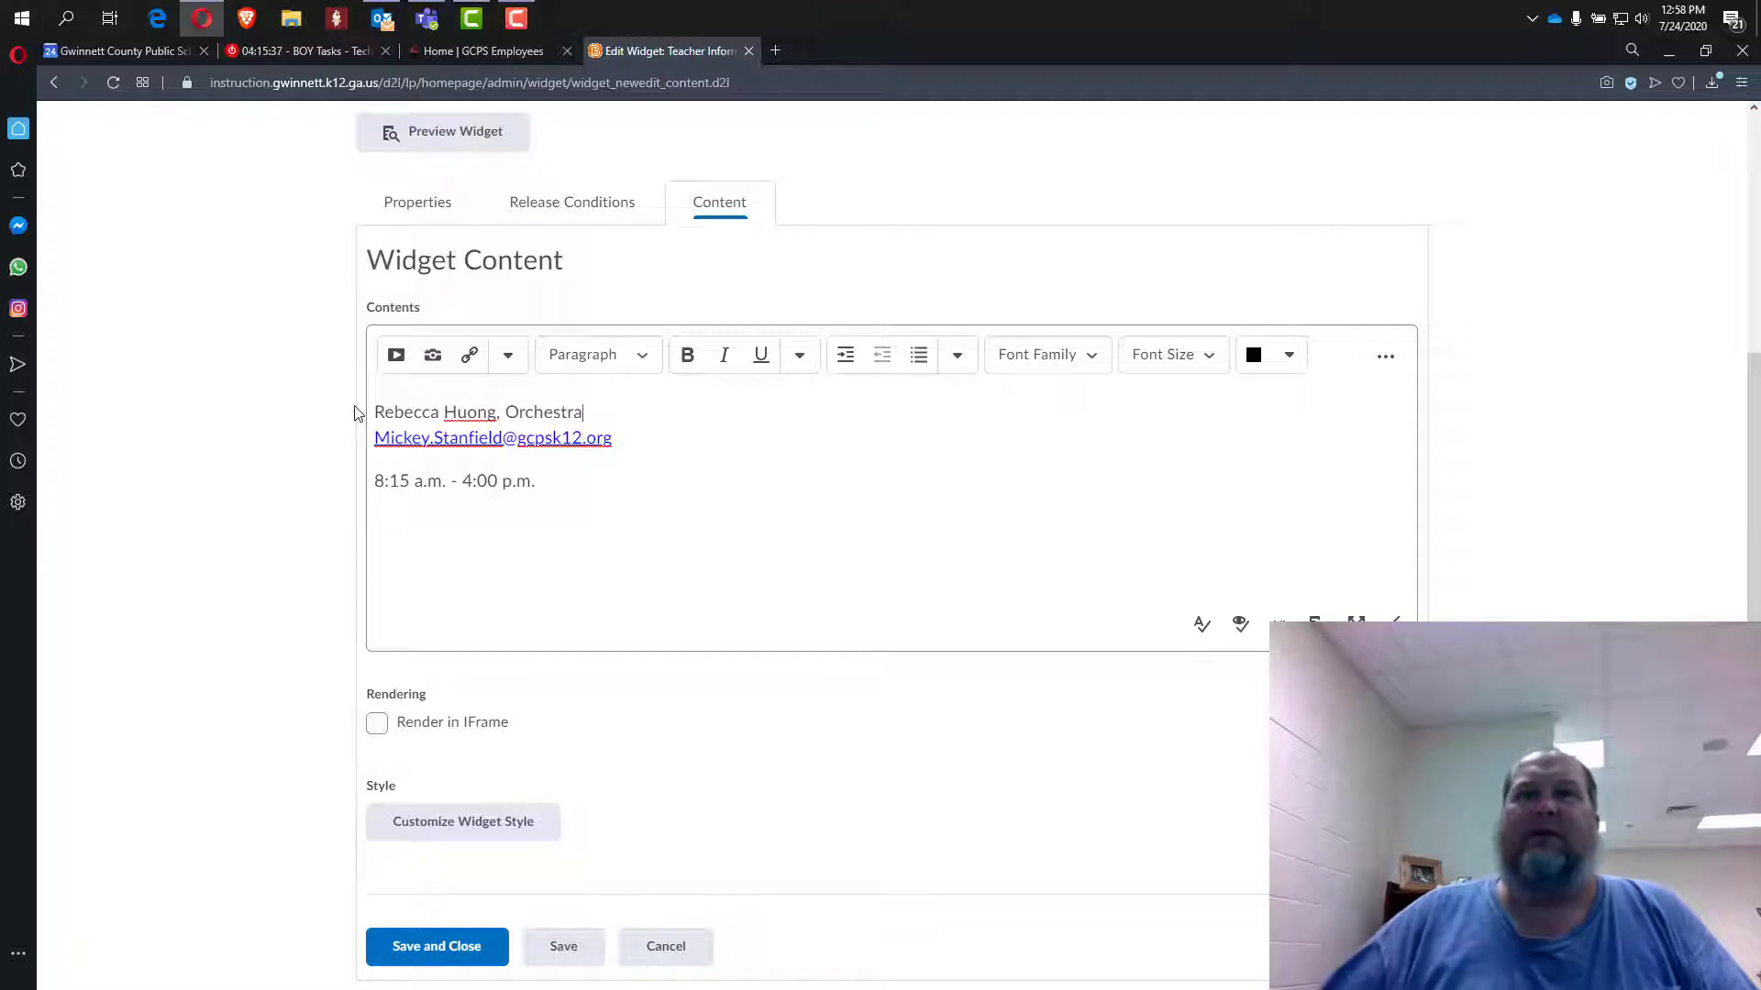
Change the name part of the e-mail address to the teacher's own.
drag(499, 438, 372, 440)
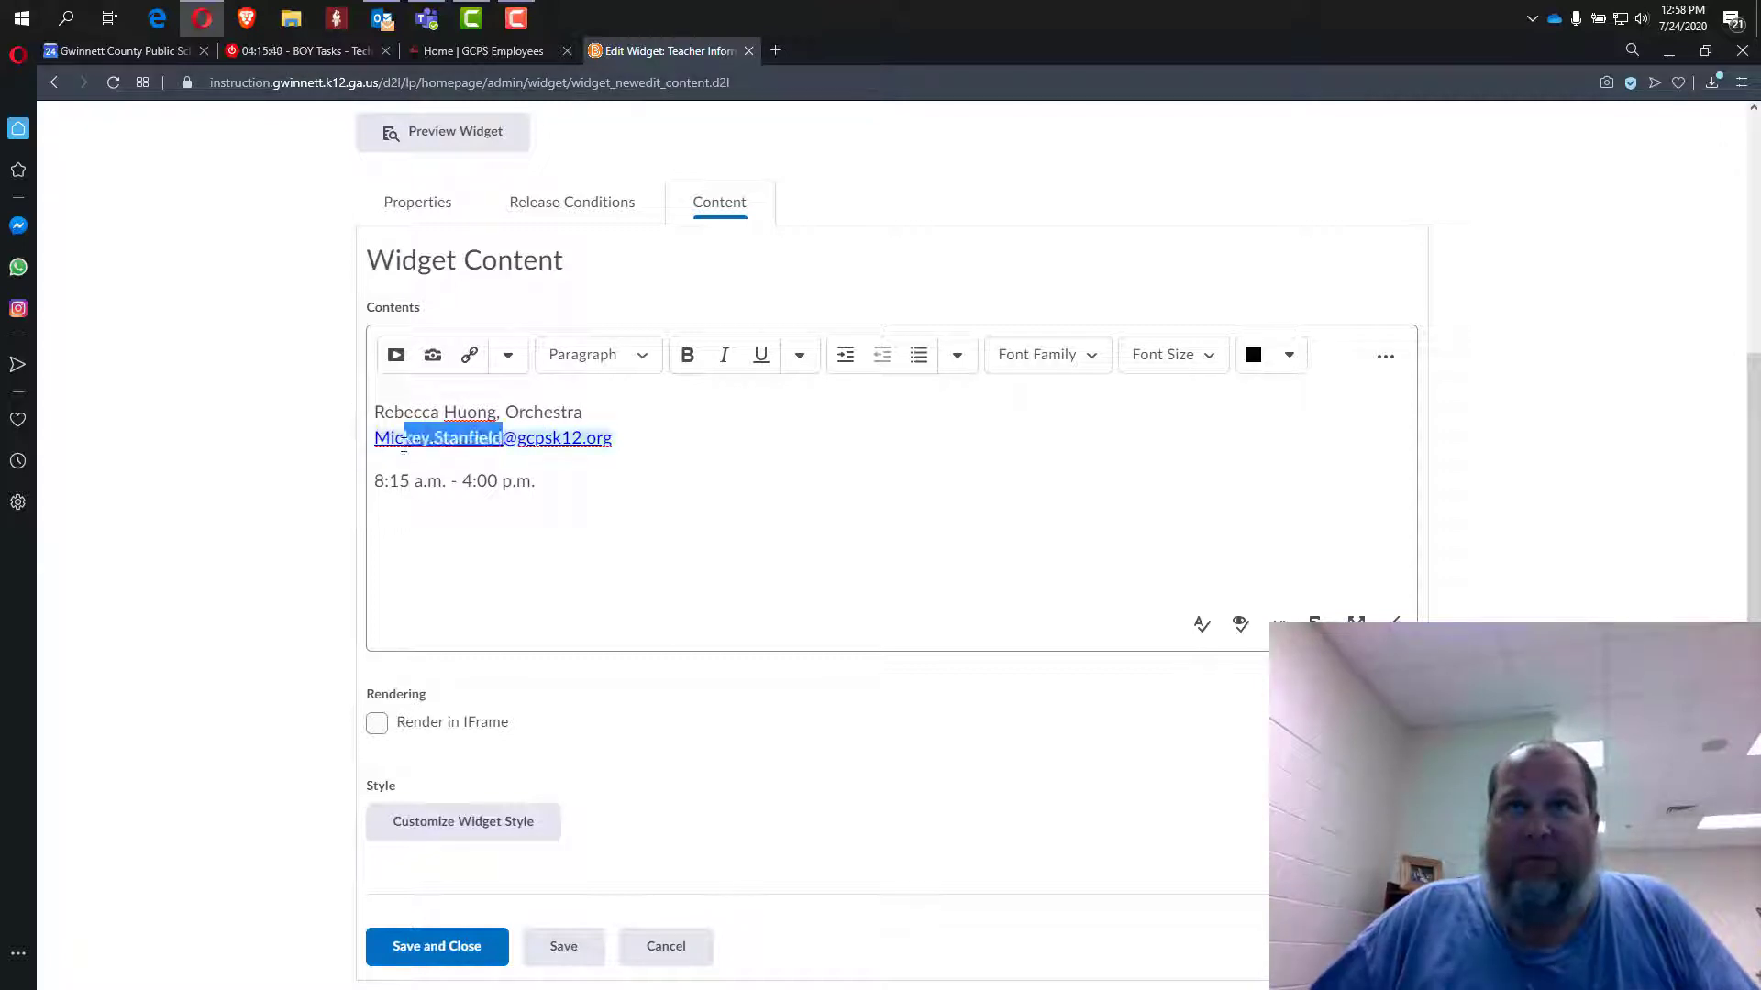
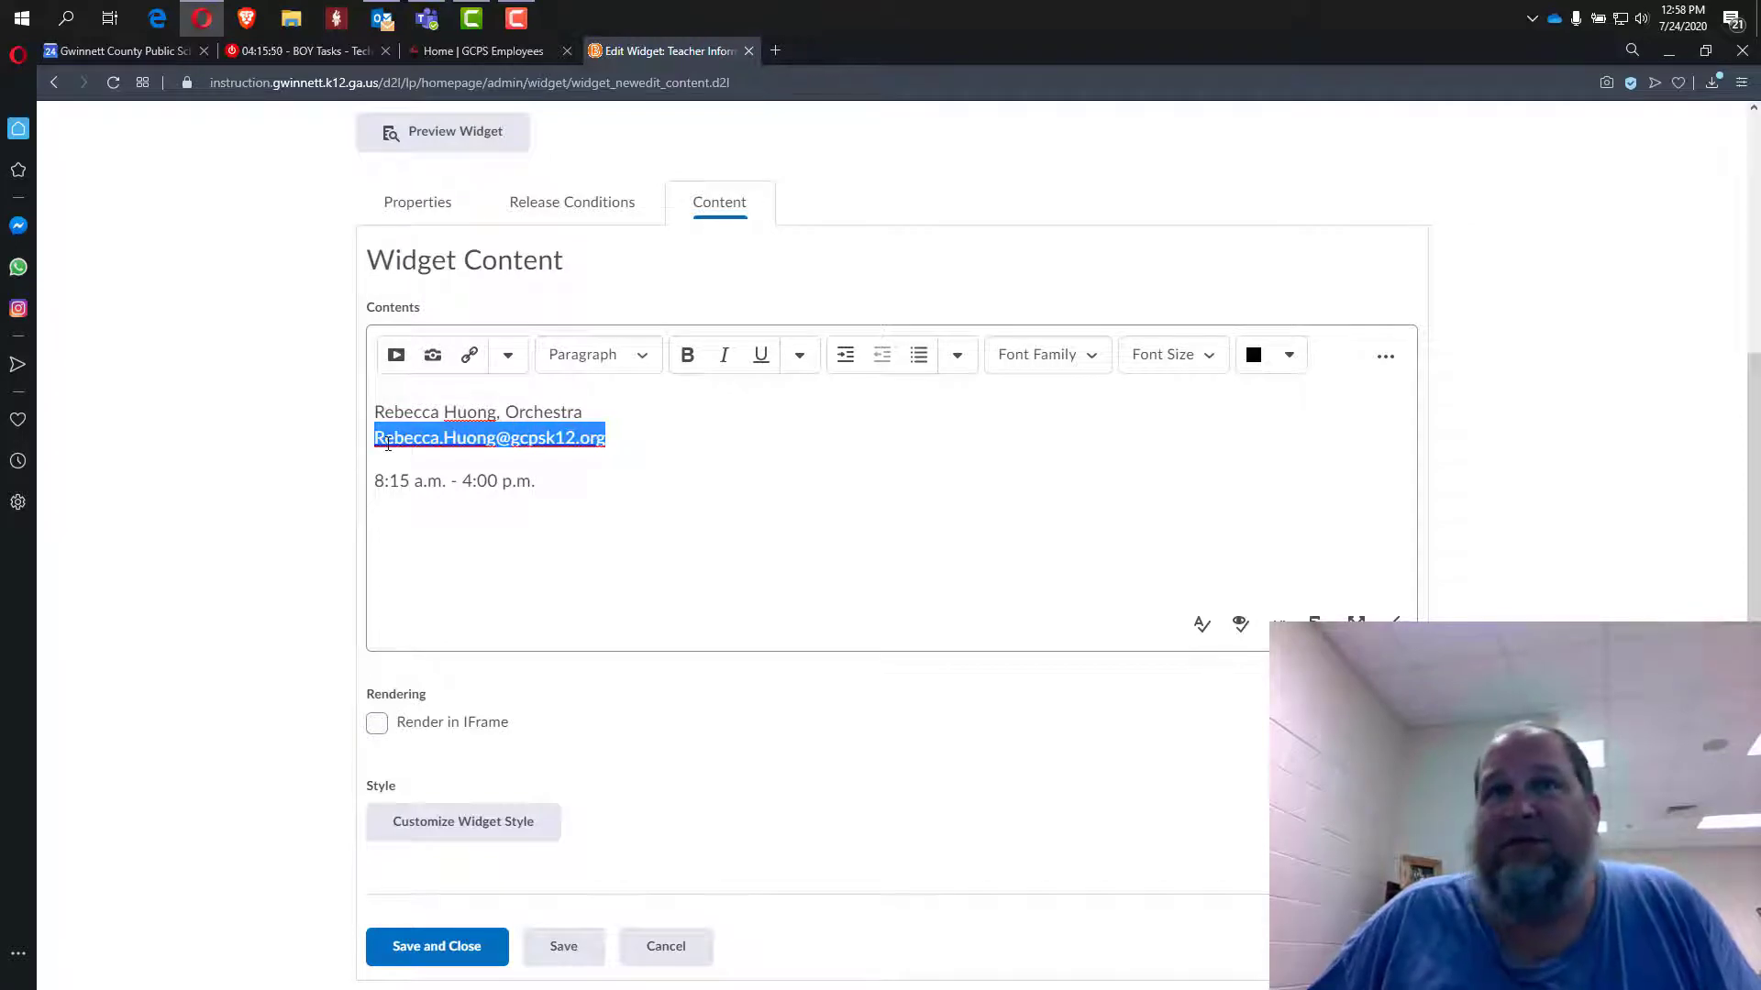
right_click(388, 444)
click(404, 436)
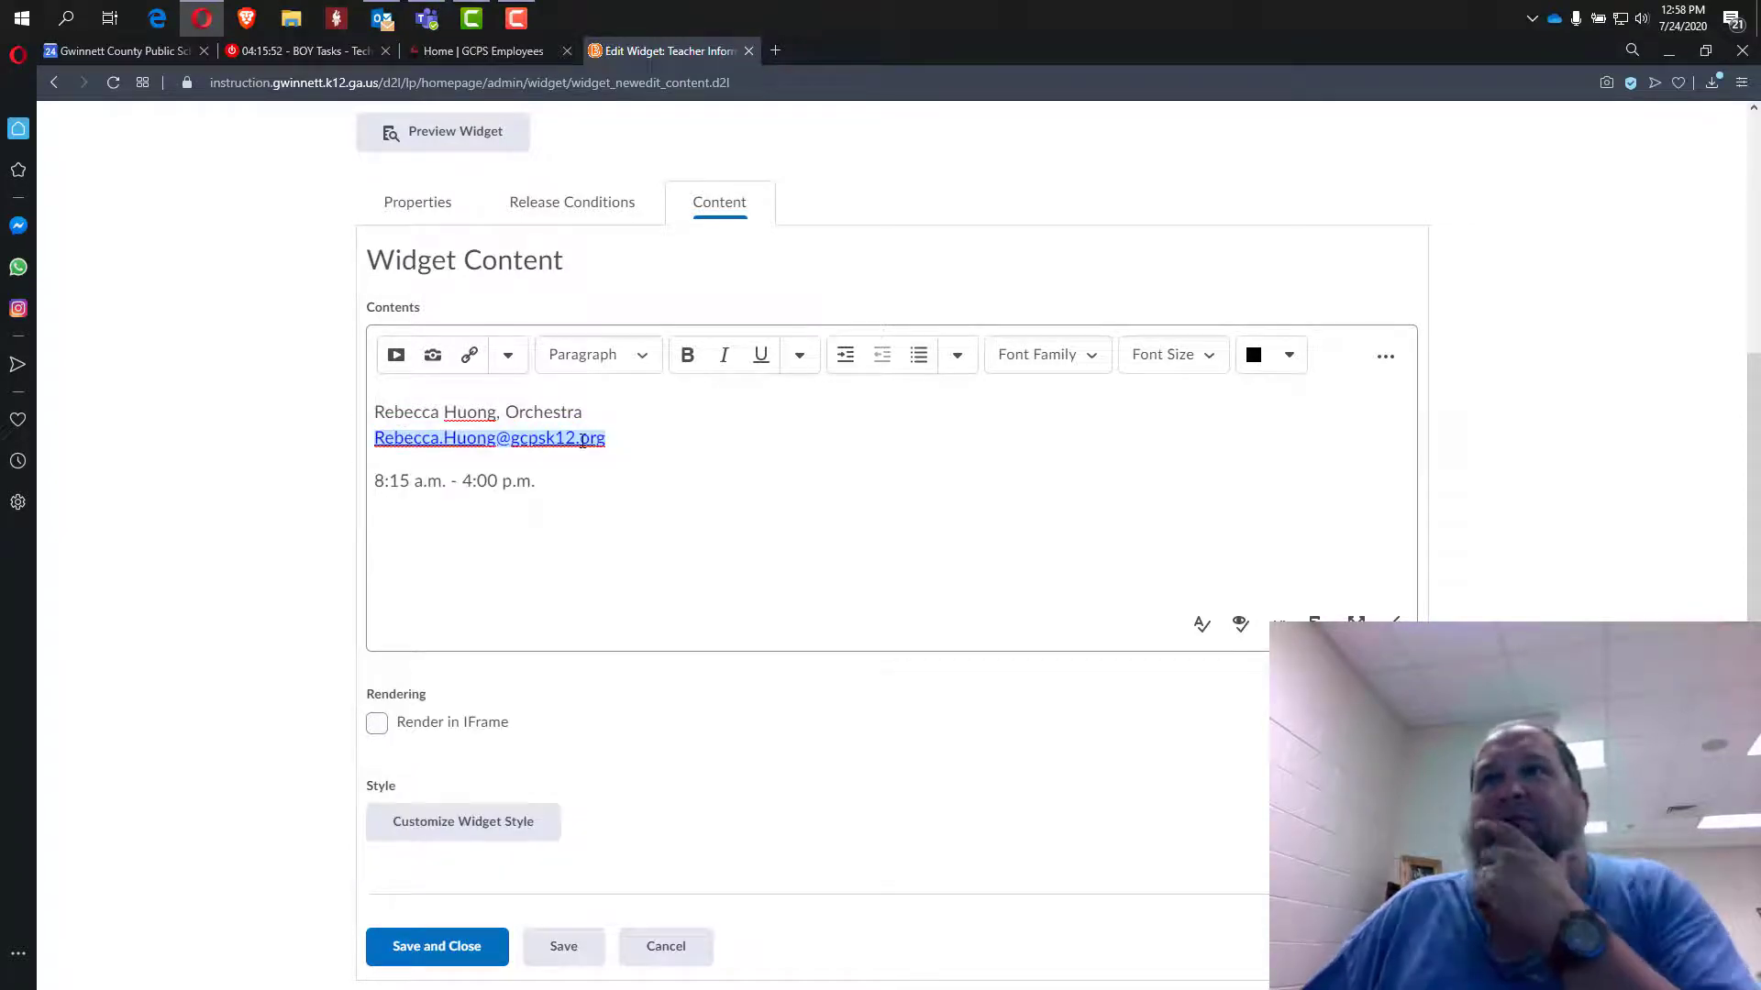
click(958, 357)
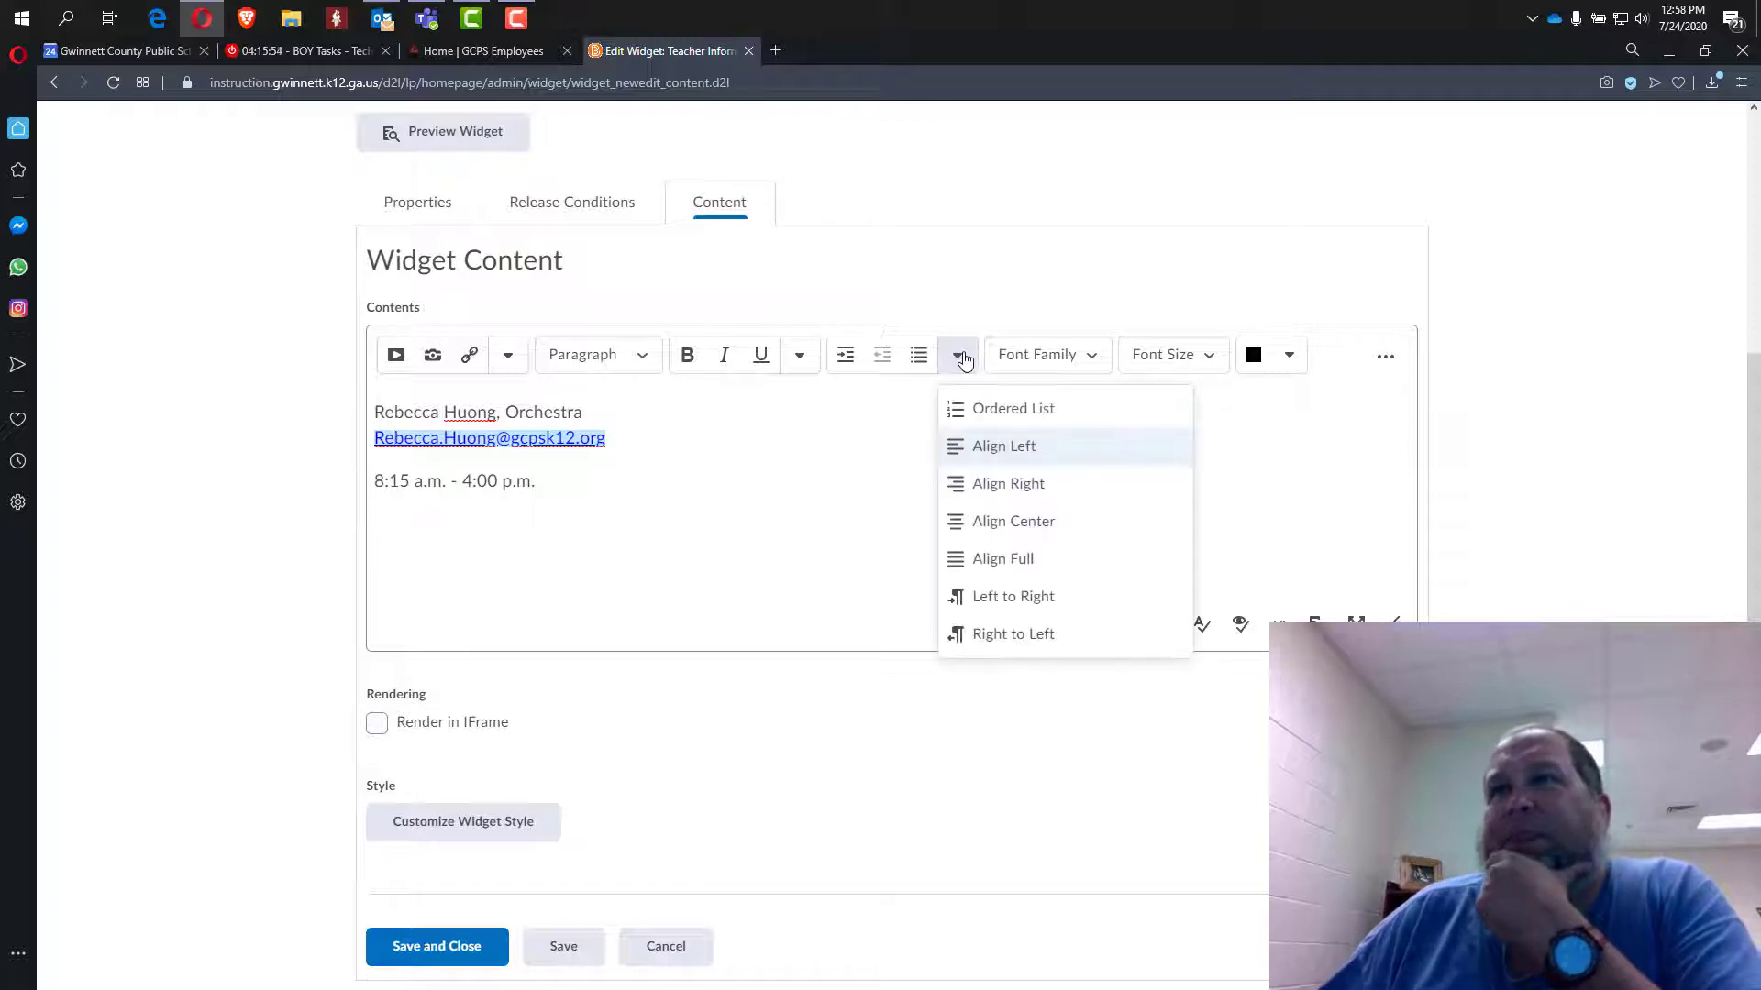
click(958, 357)
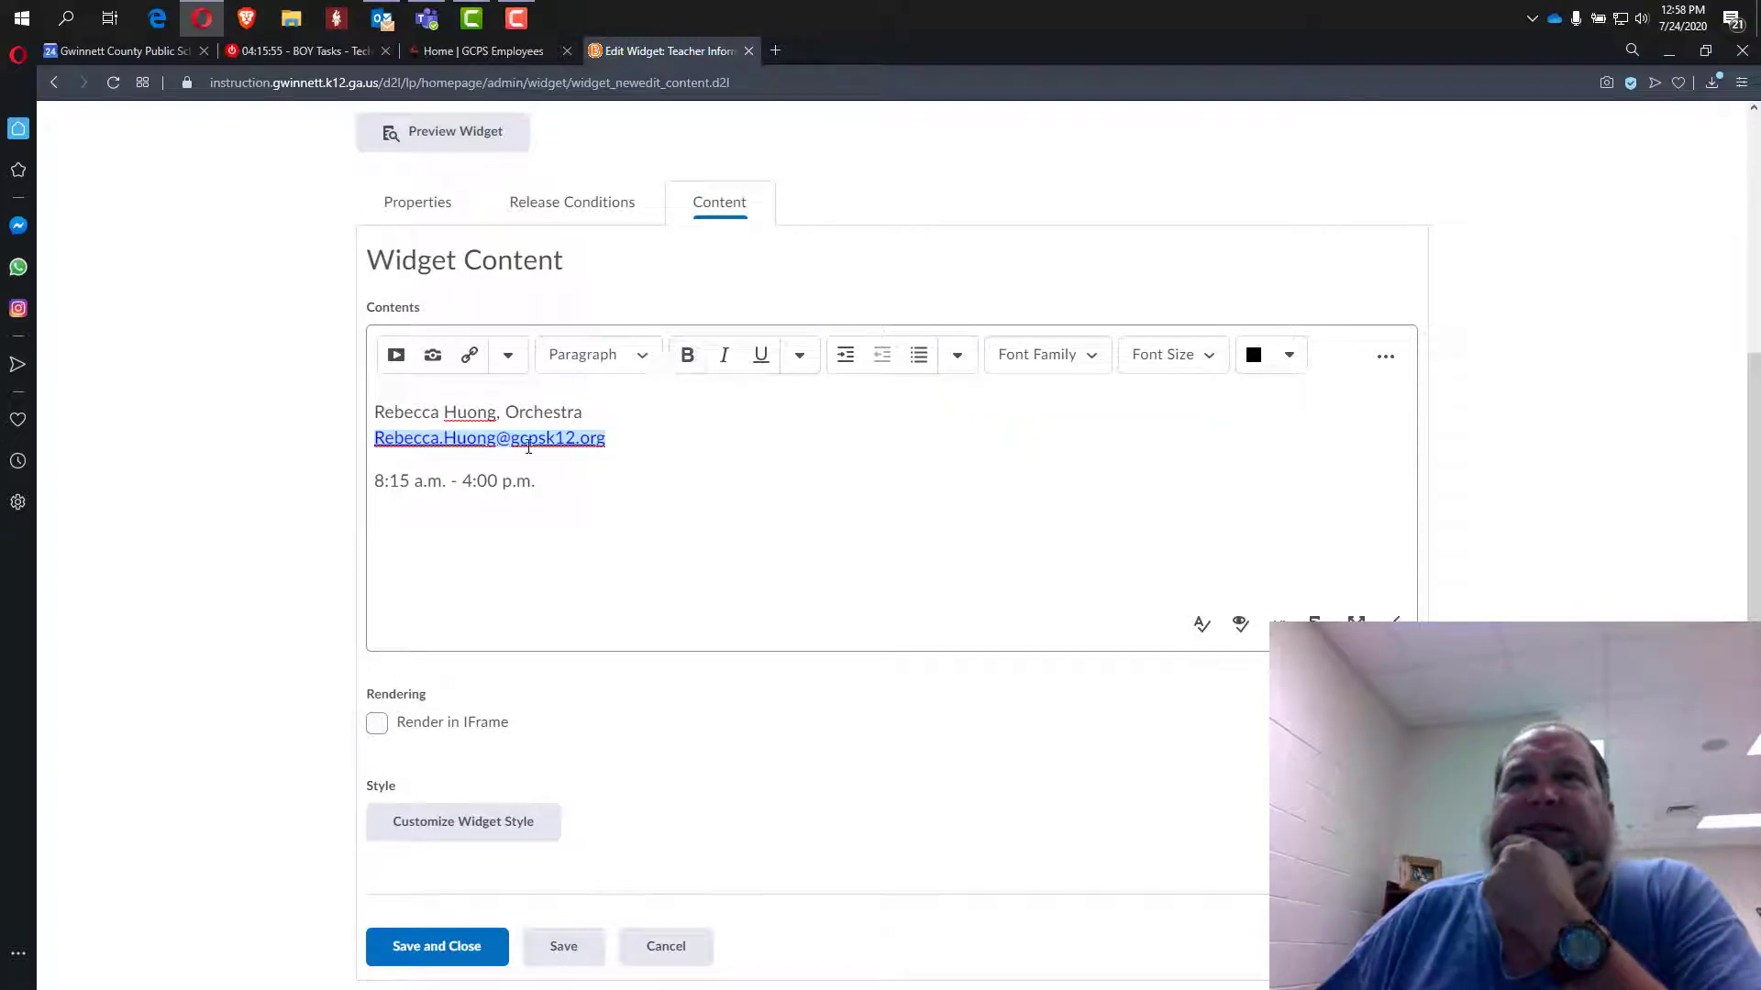
click(613, 440)
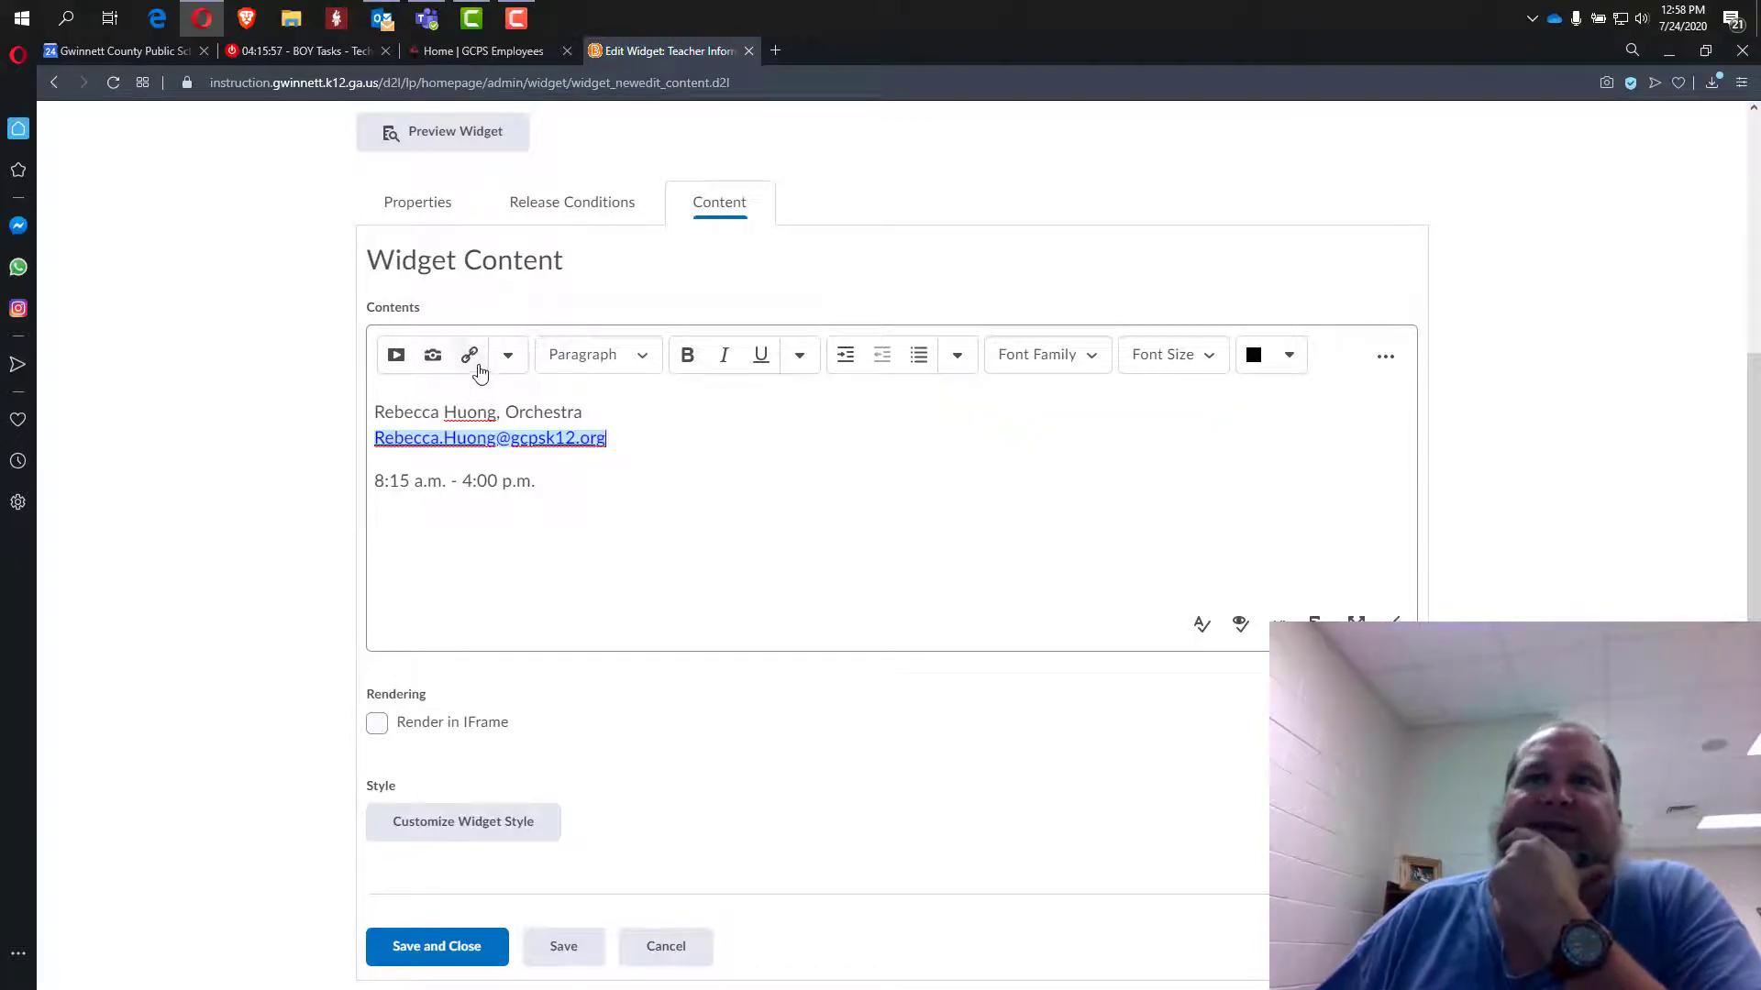
Update the email link's mailto address to use the teacher's own name.
click(477, 367)
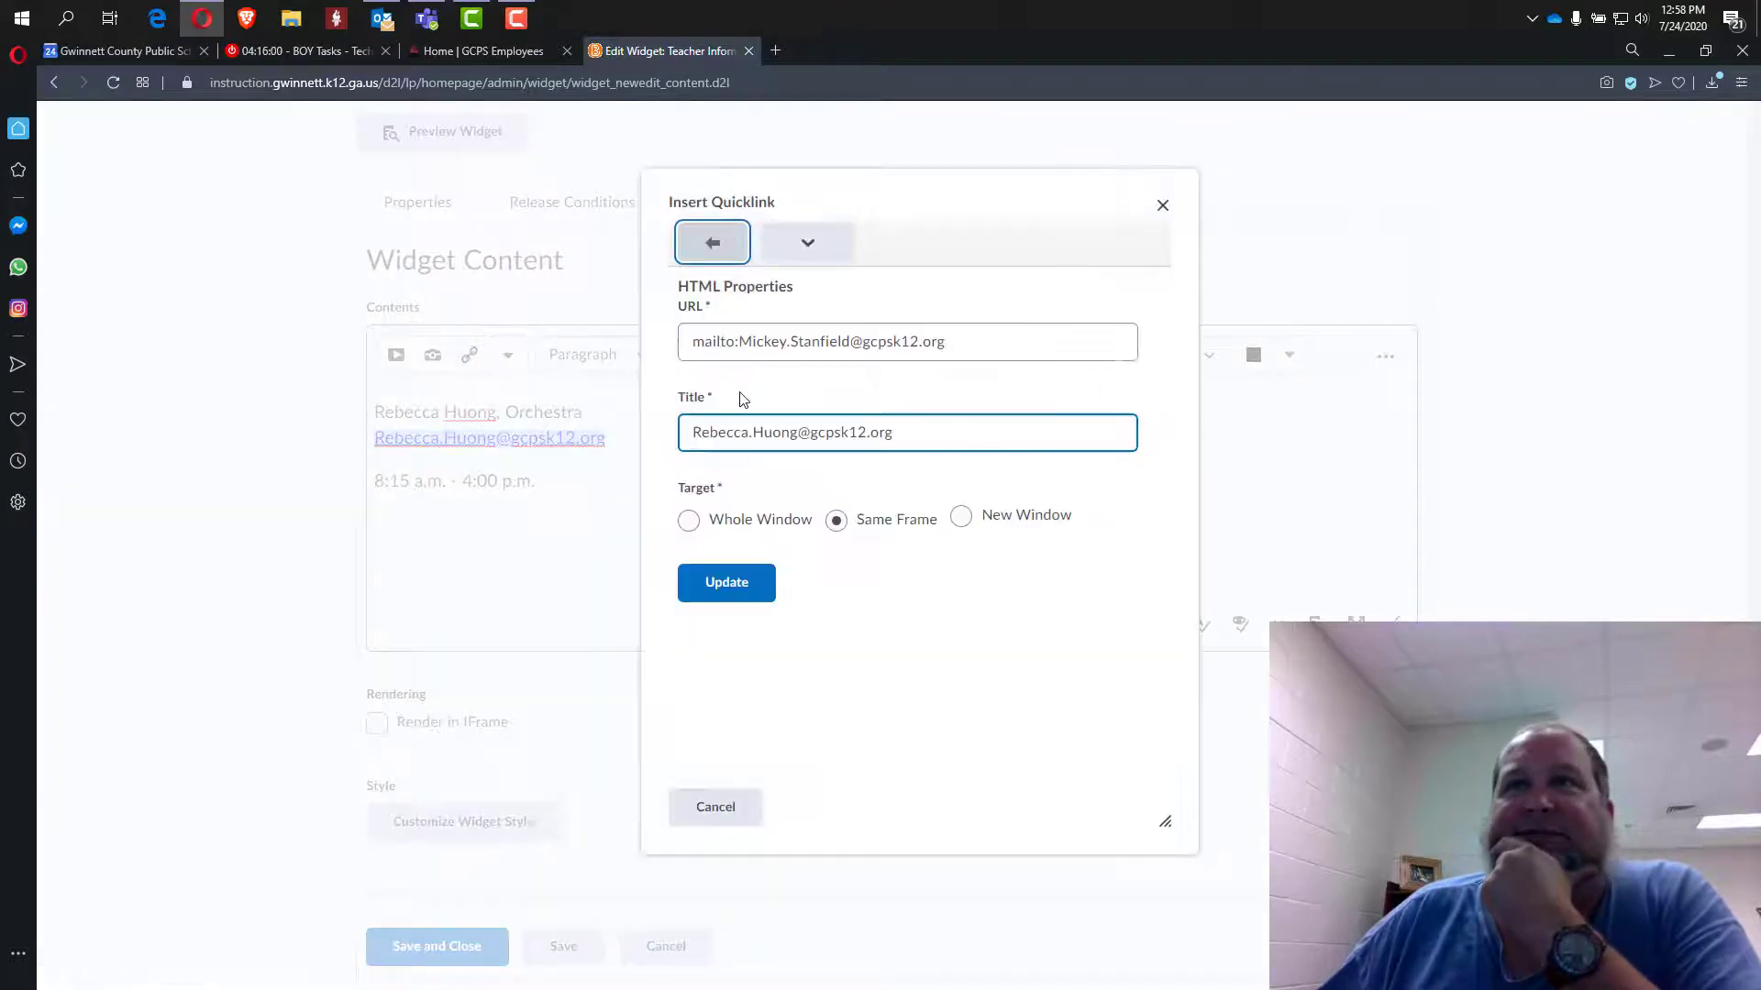
click(710, 346)
drag(739, 341, 837, 343)
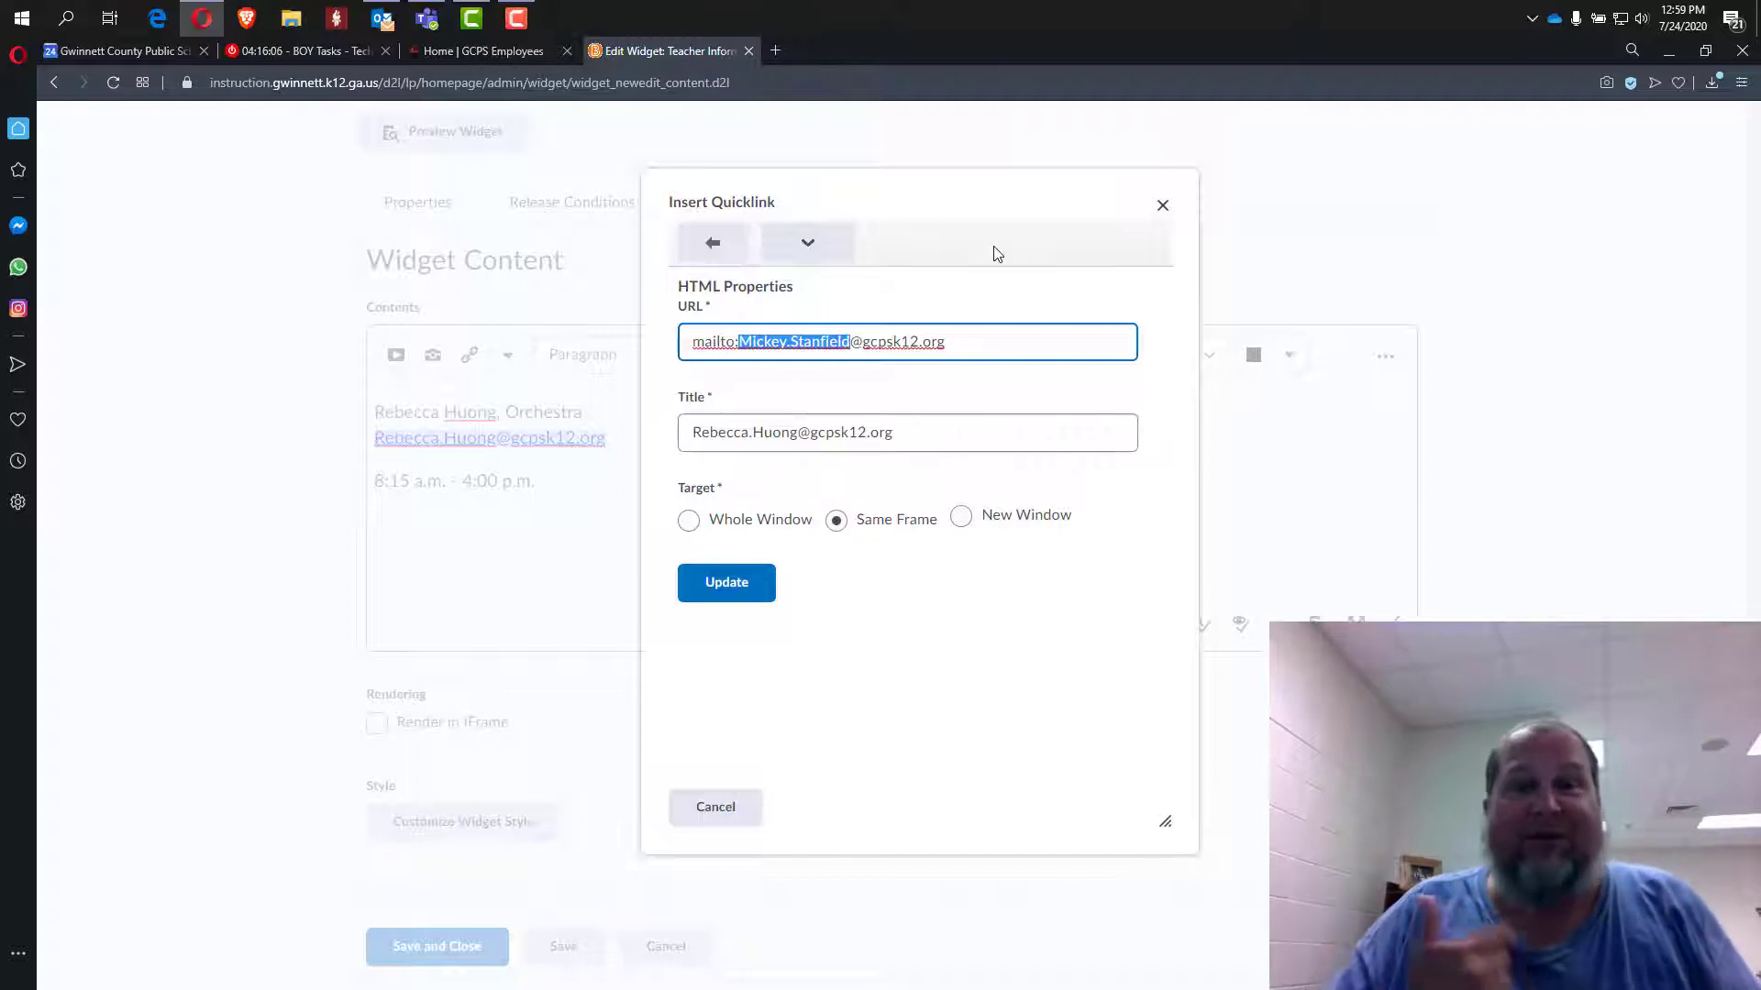
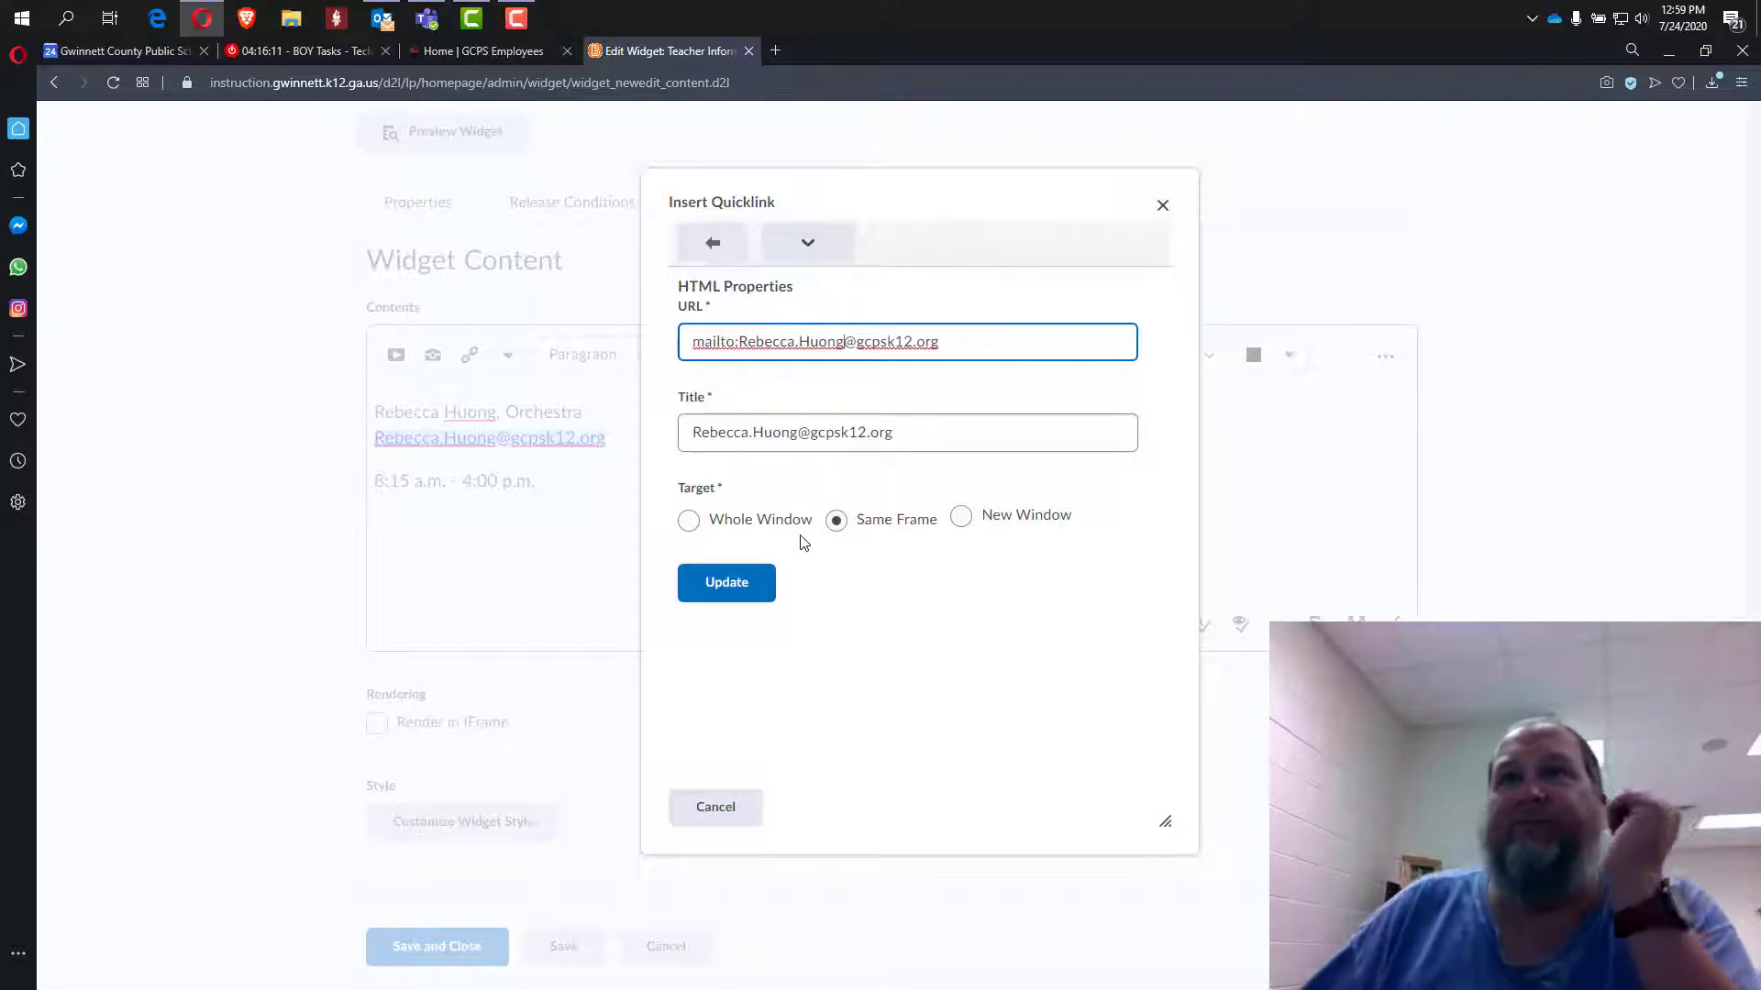
click(743, 582)
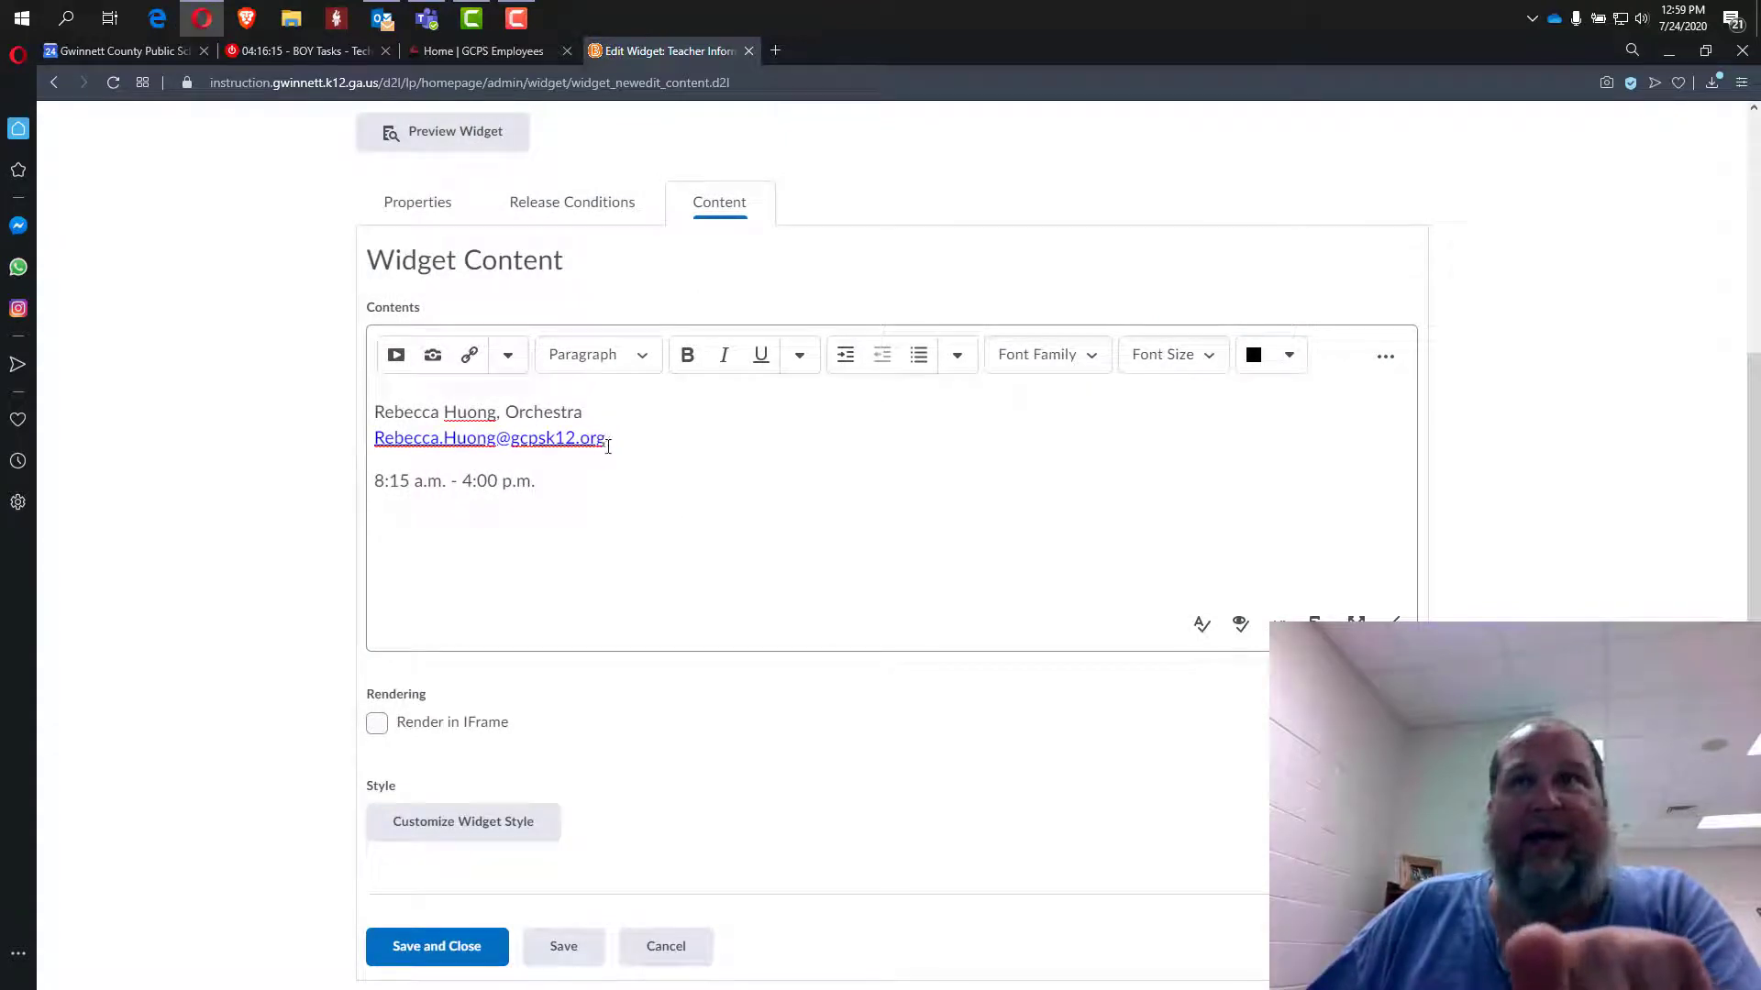
Recheck the link title and address, apply the link, and save the widget.
drag(605, 438, 348, 444)
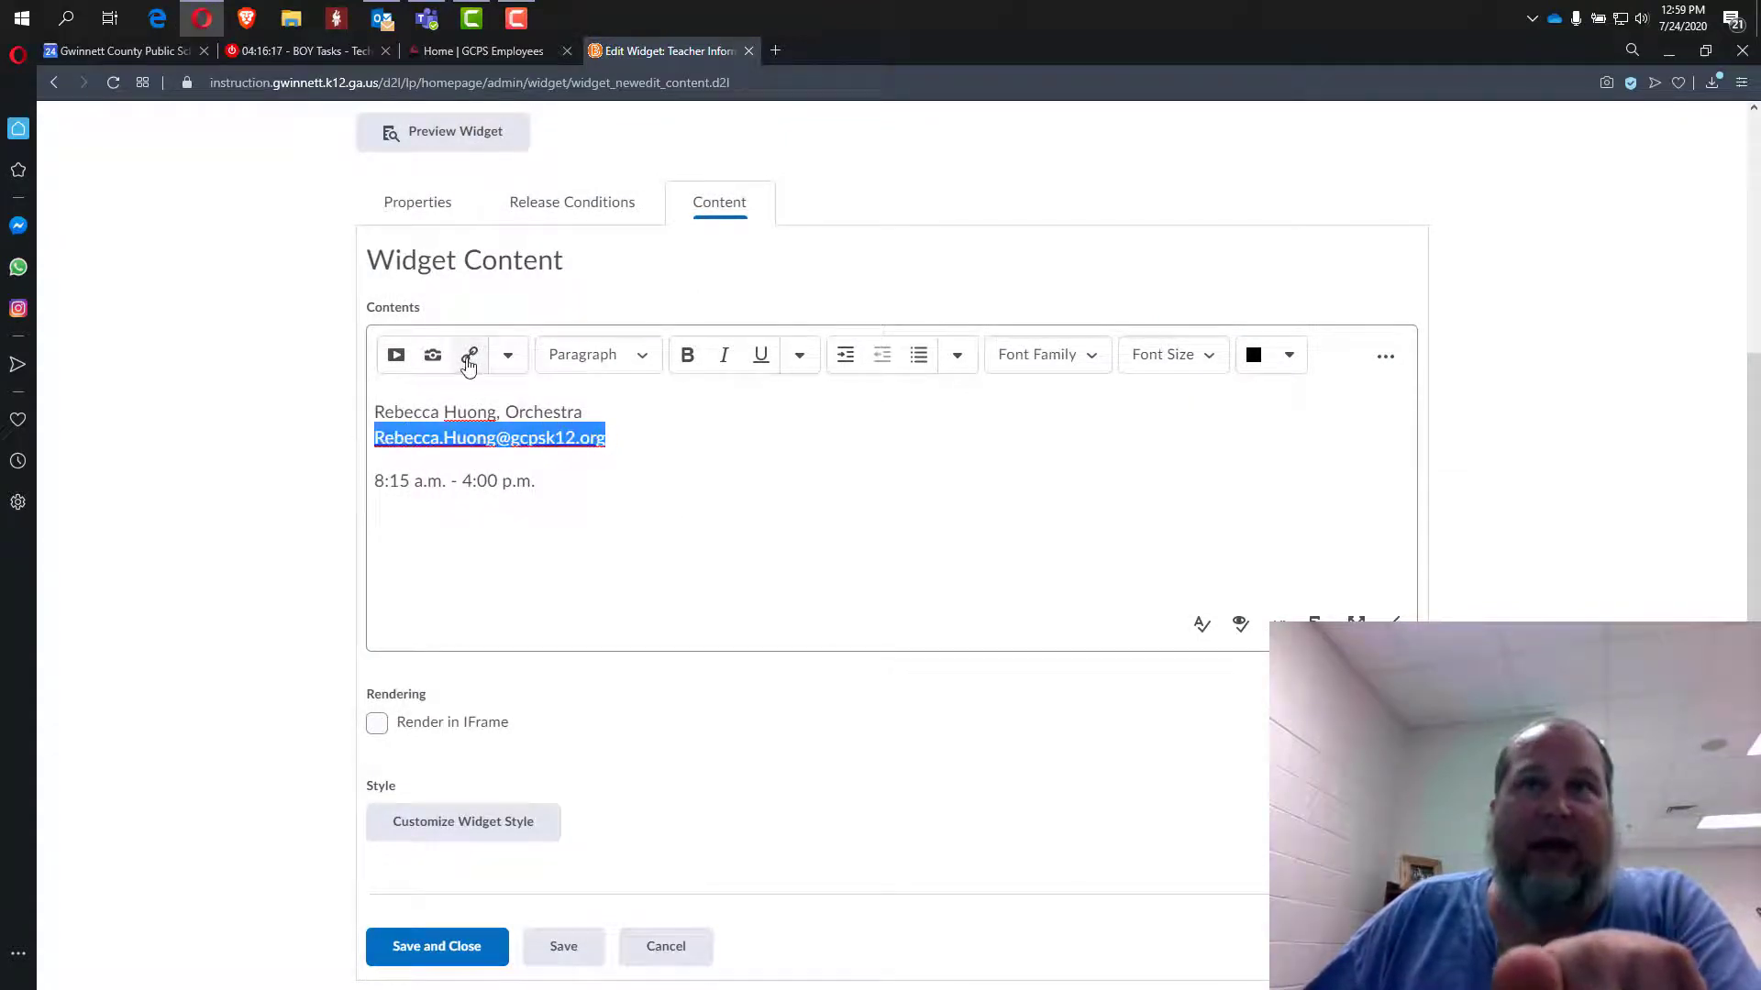
click(470, 364)
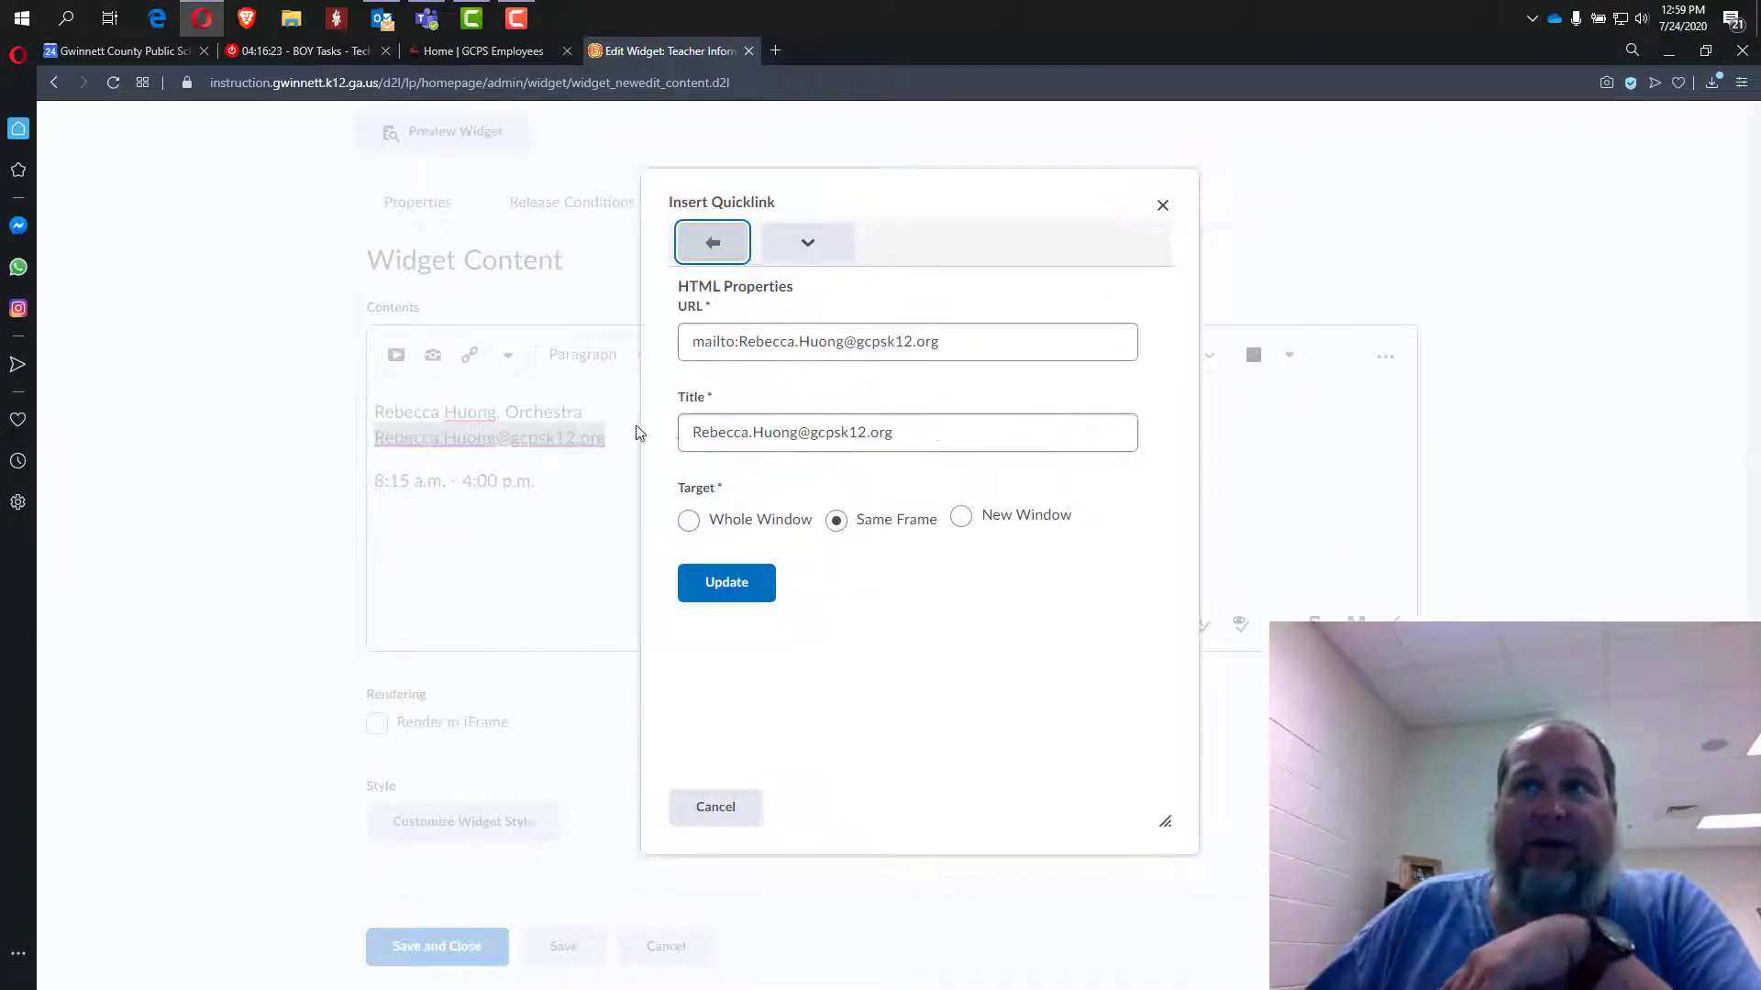
drag(692, 432, 800, 435)
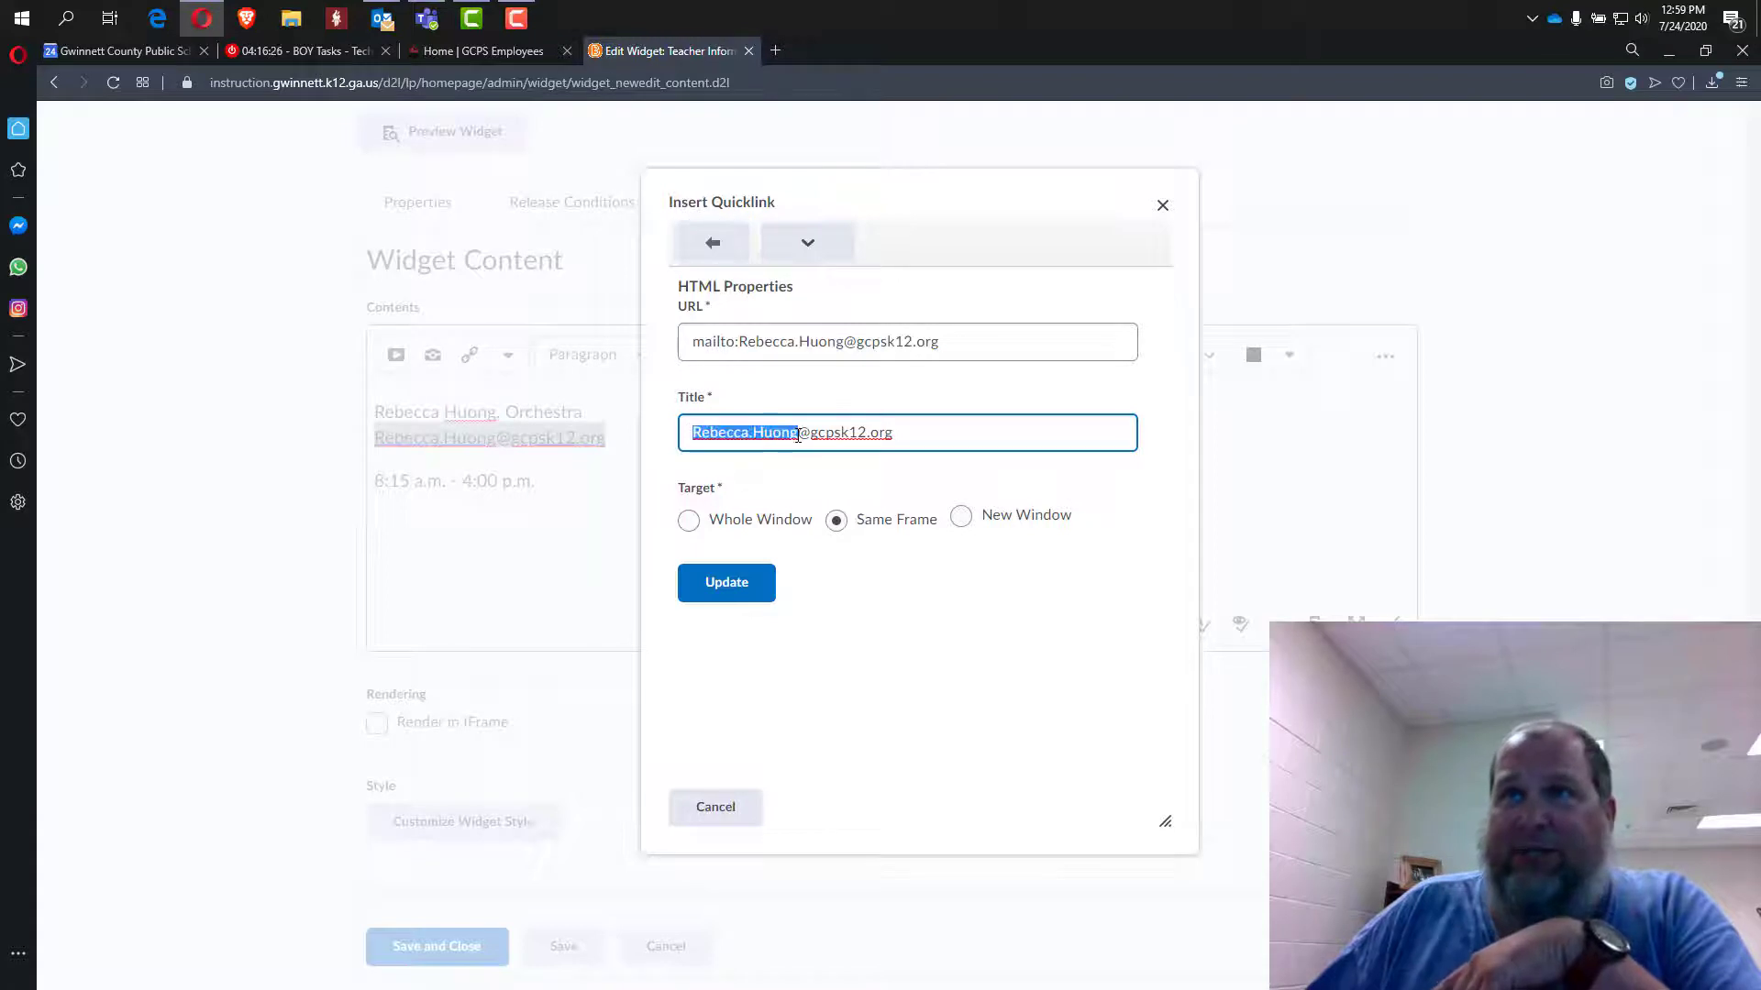
drag(742, 341, 839, 358)
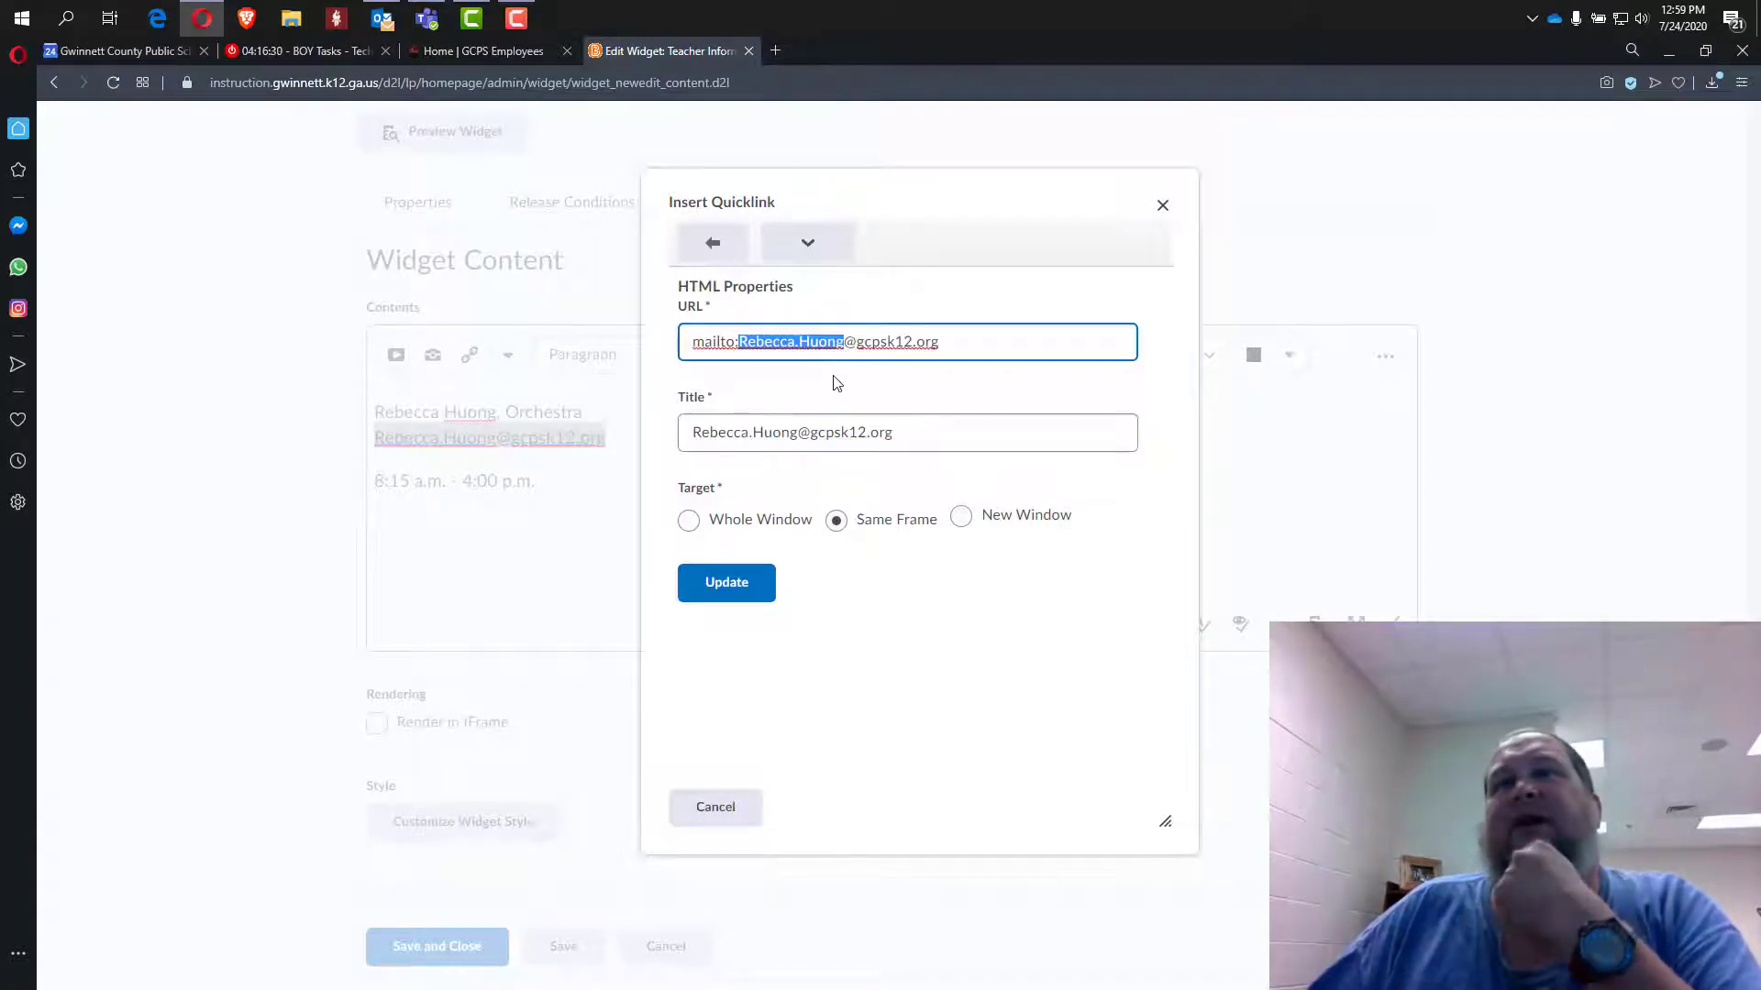
click(739, 342)
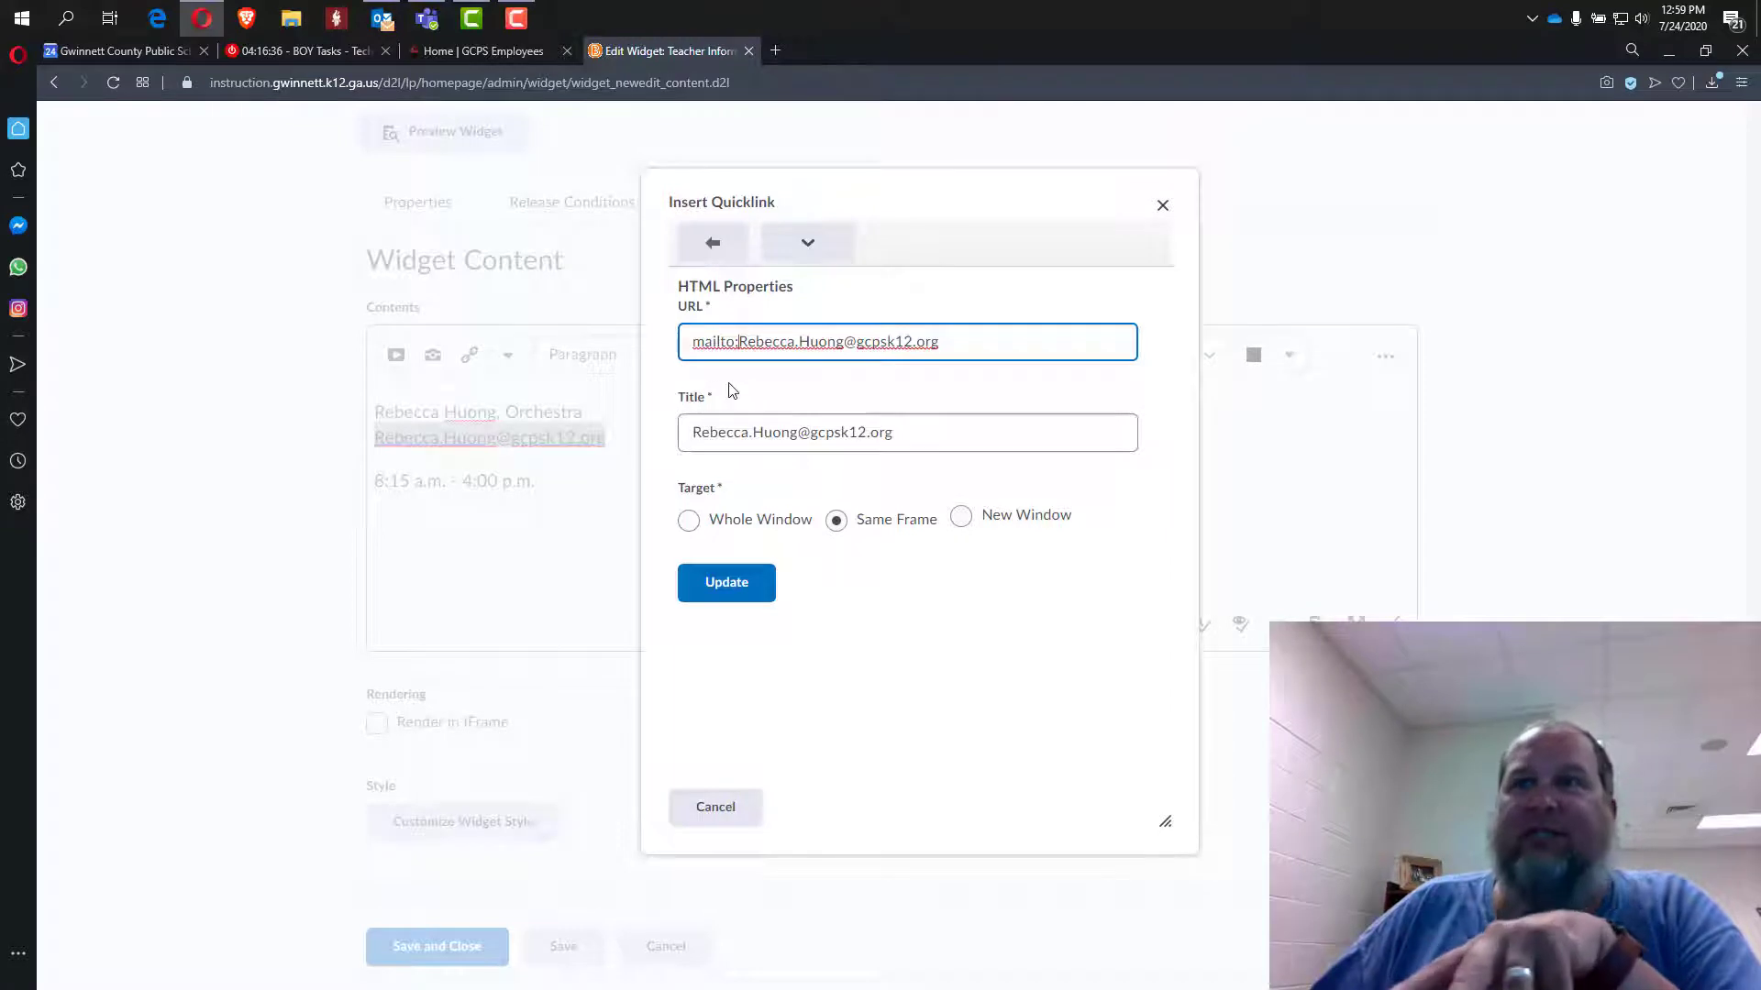
click(747, 582)
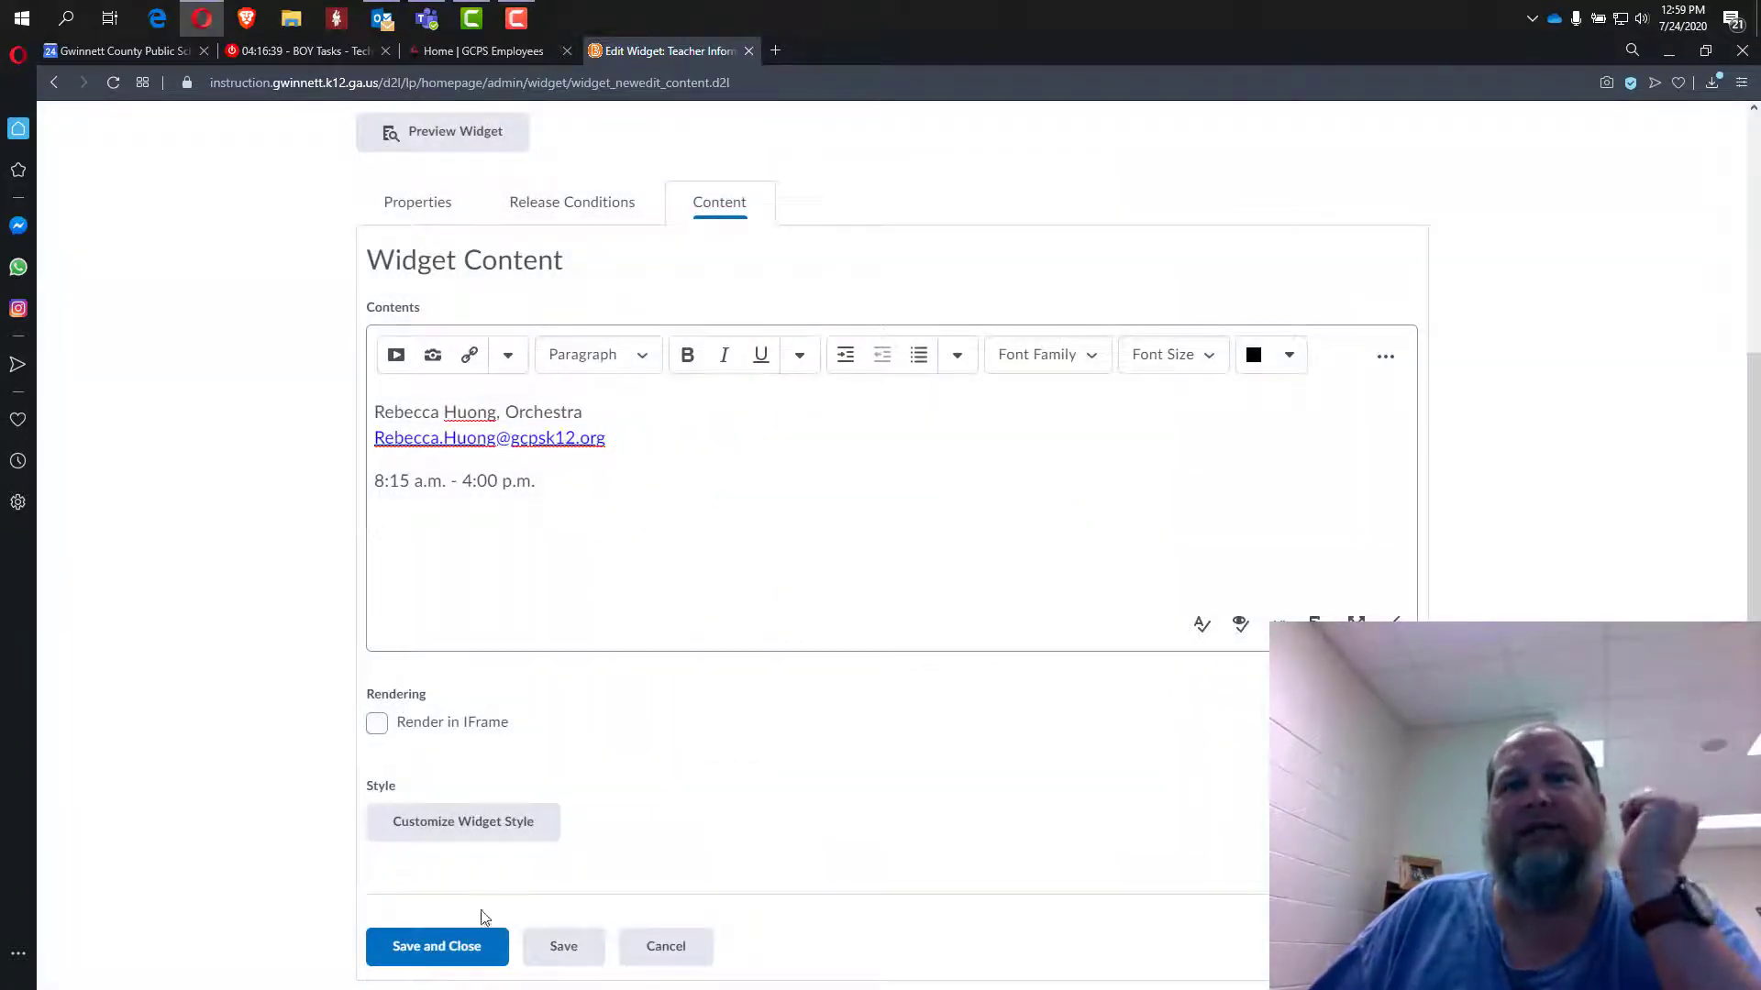
click(427, 952)
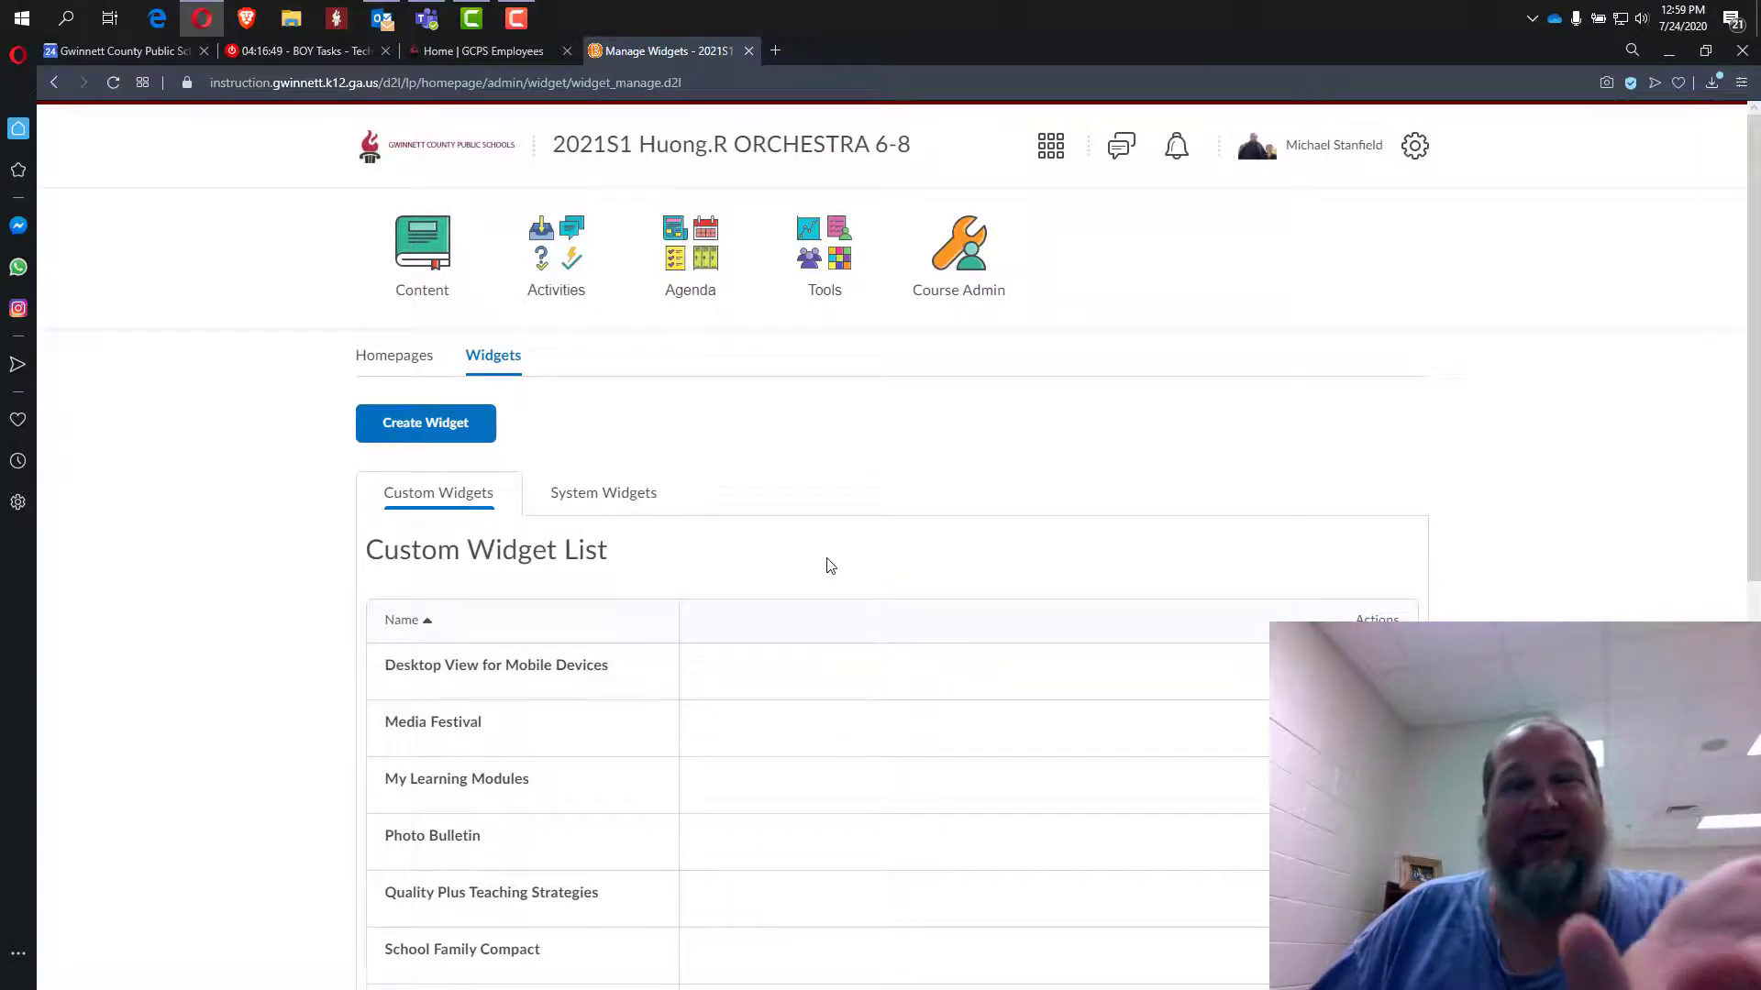
Open the course homepage and test the teacher's email link, which launches Windows Mail.
click(691, 161)
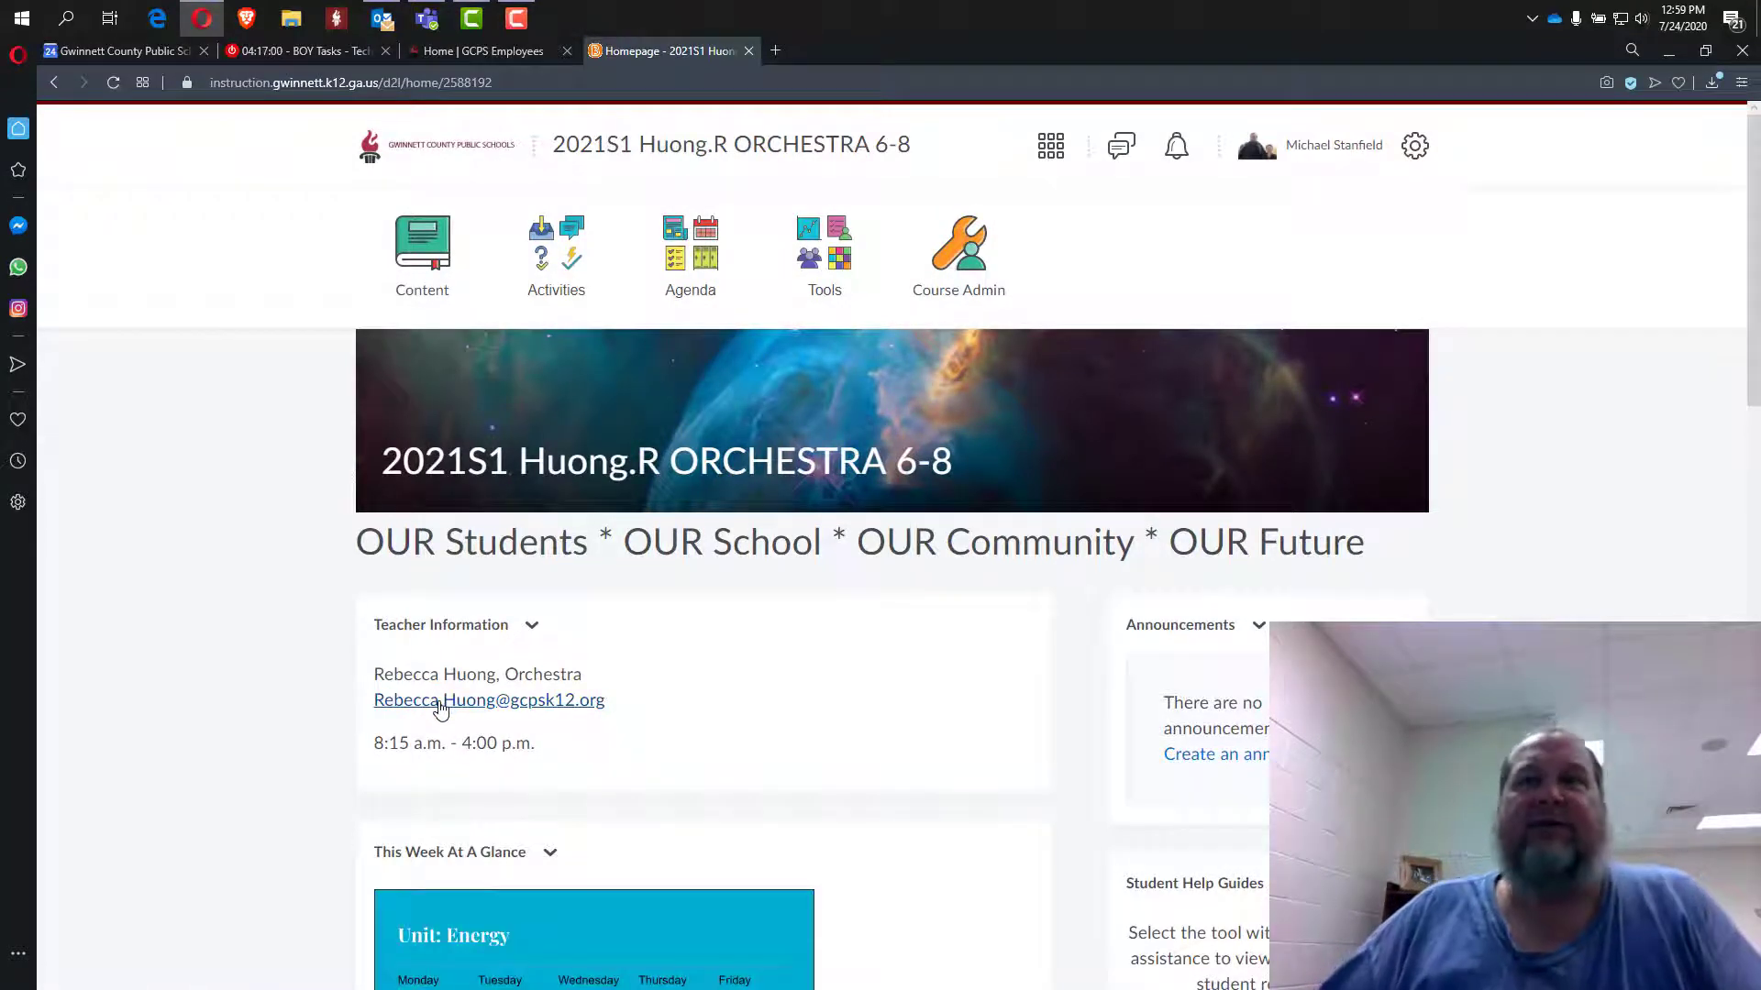
click(440, 708)
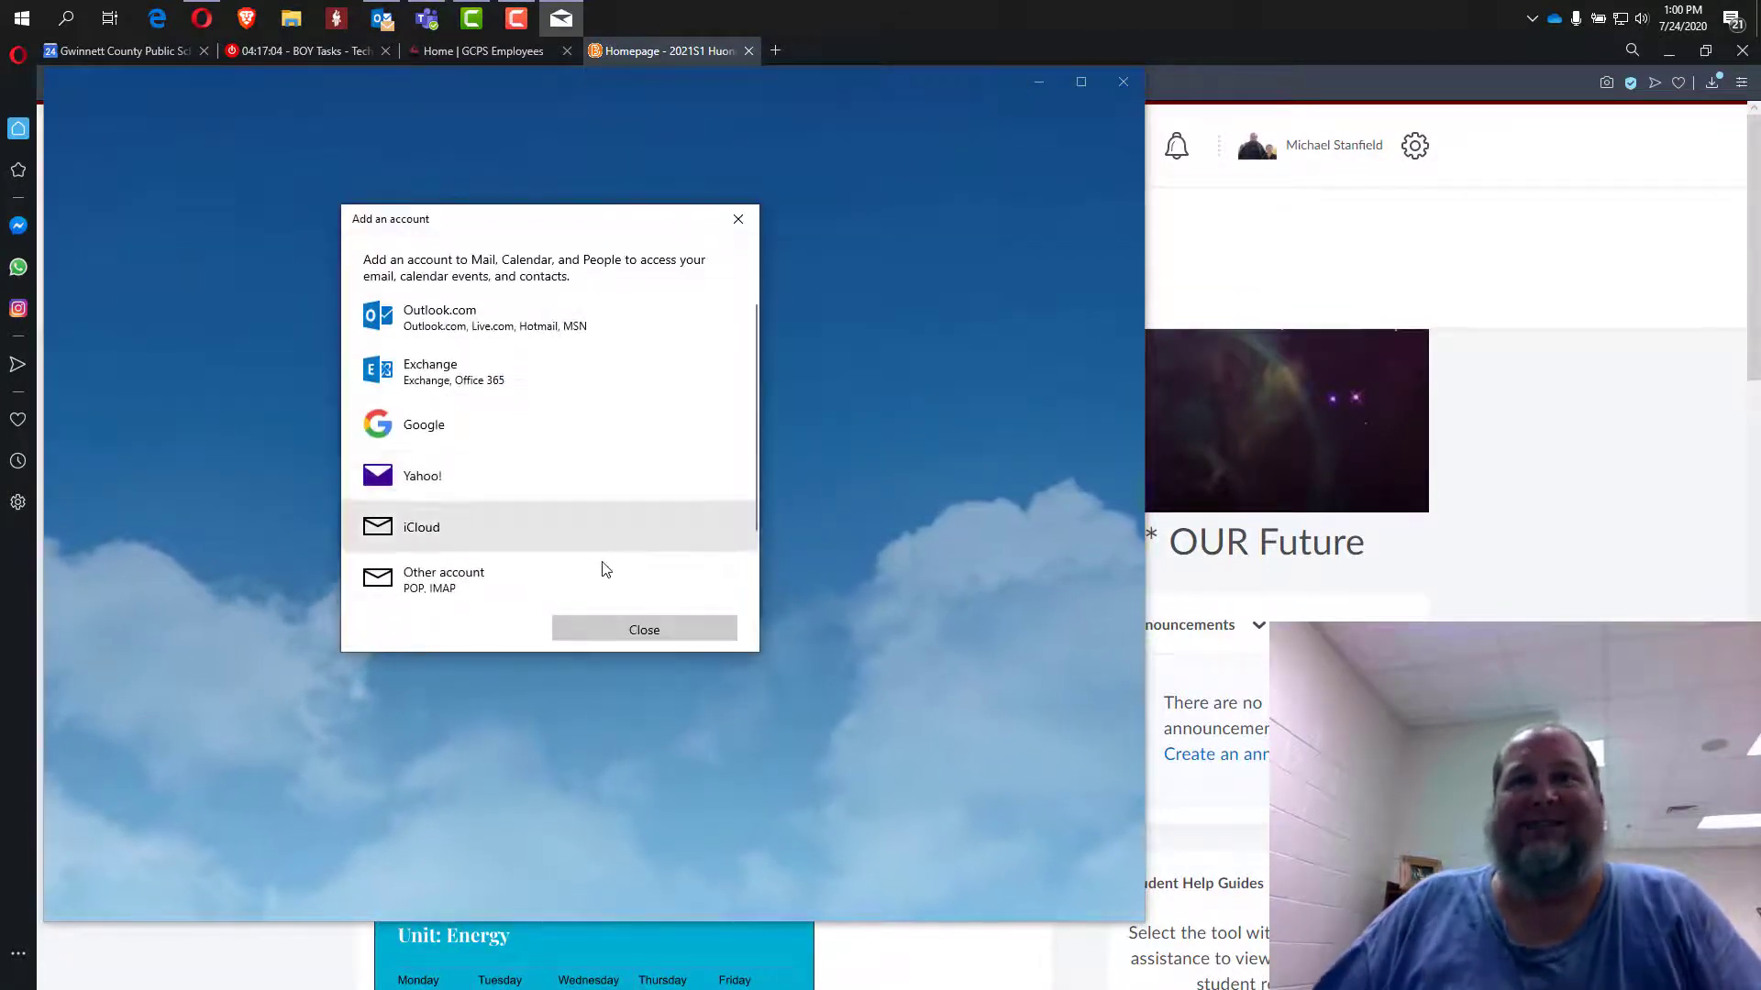
Dismiss Windows Mail's Add an account prompt and close the Mail app.
click(618, 631)
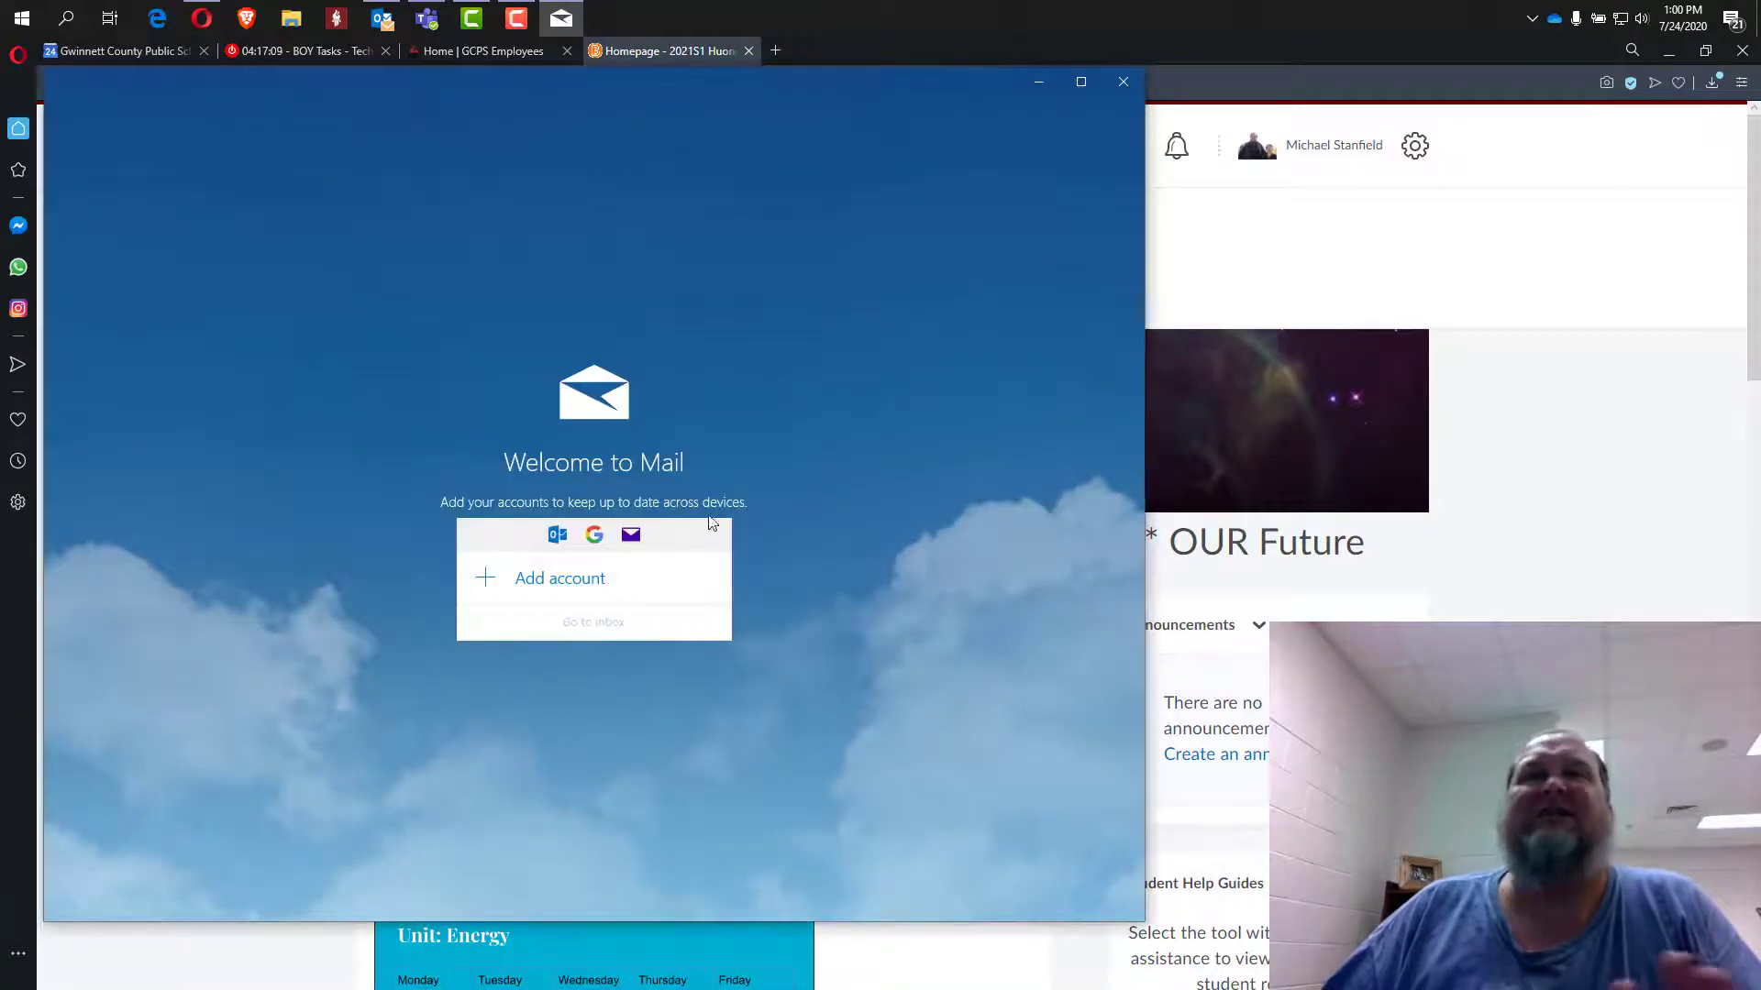
click(1123, 82)
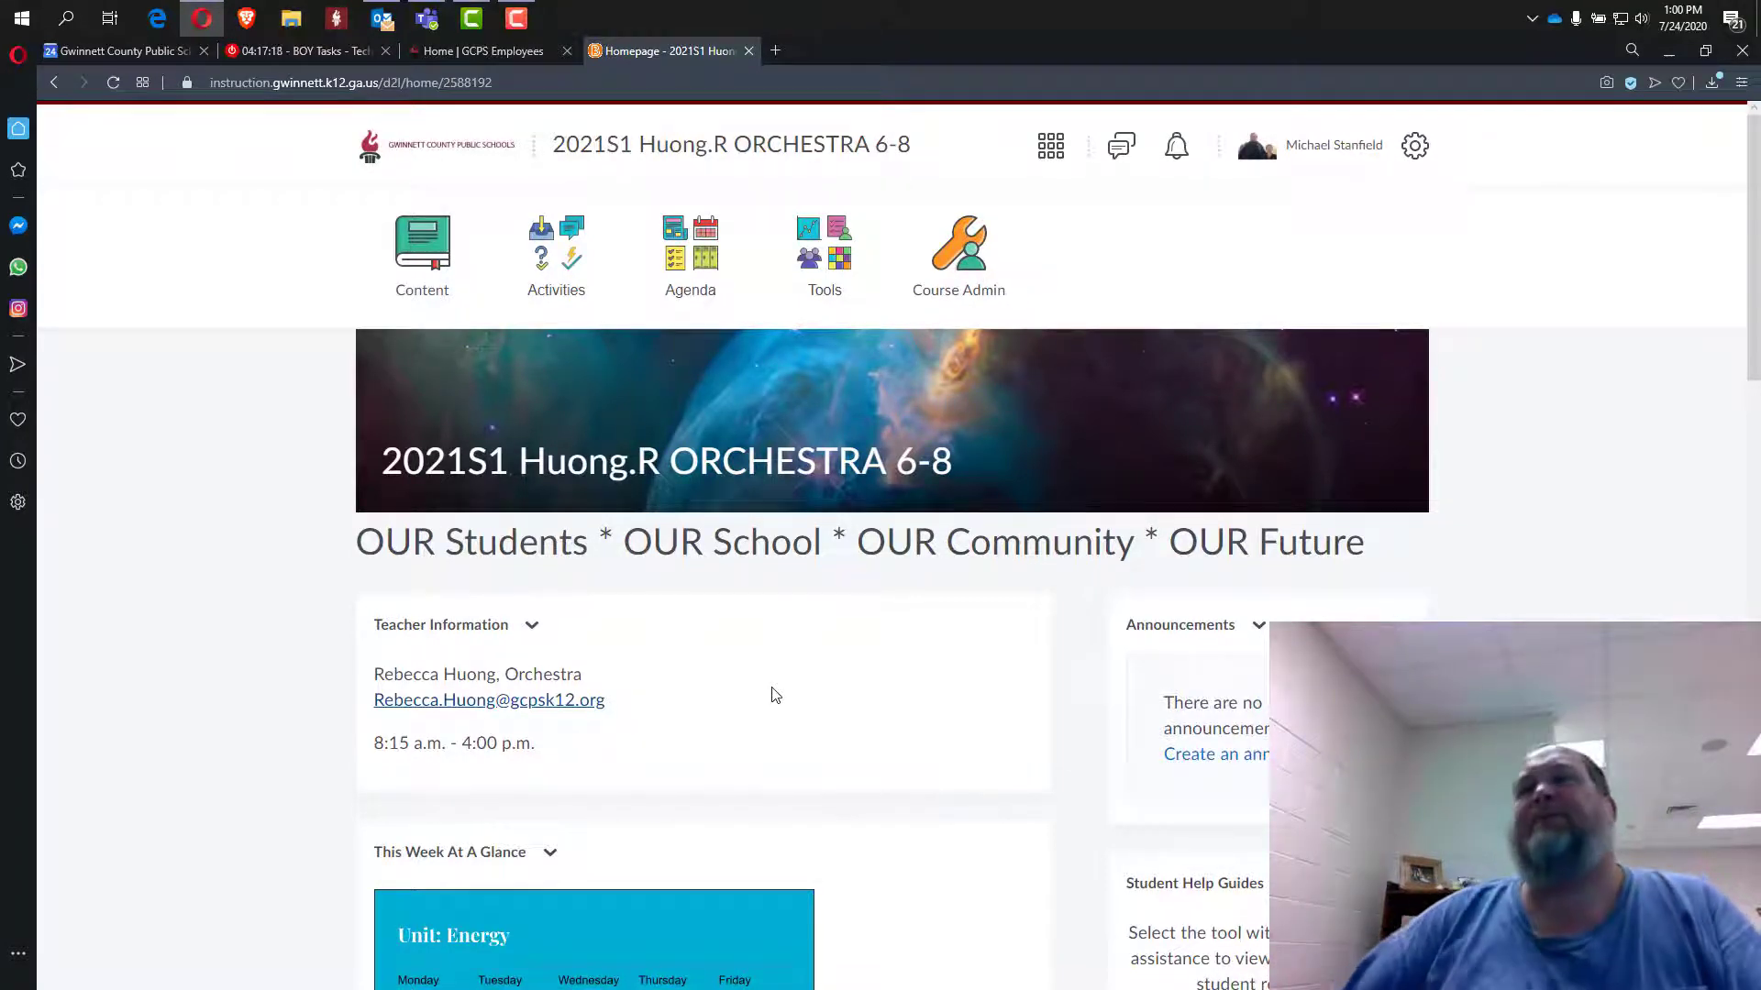
scroll(790, 701, down, 2)
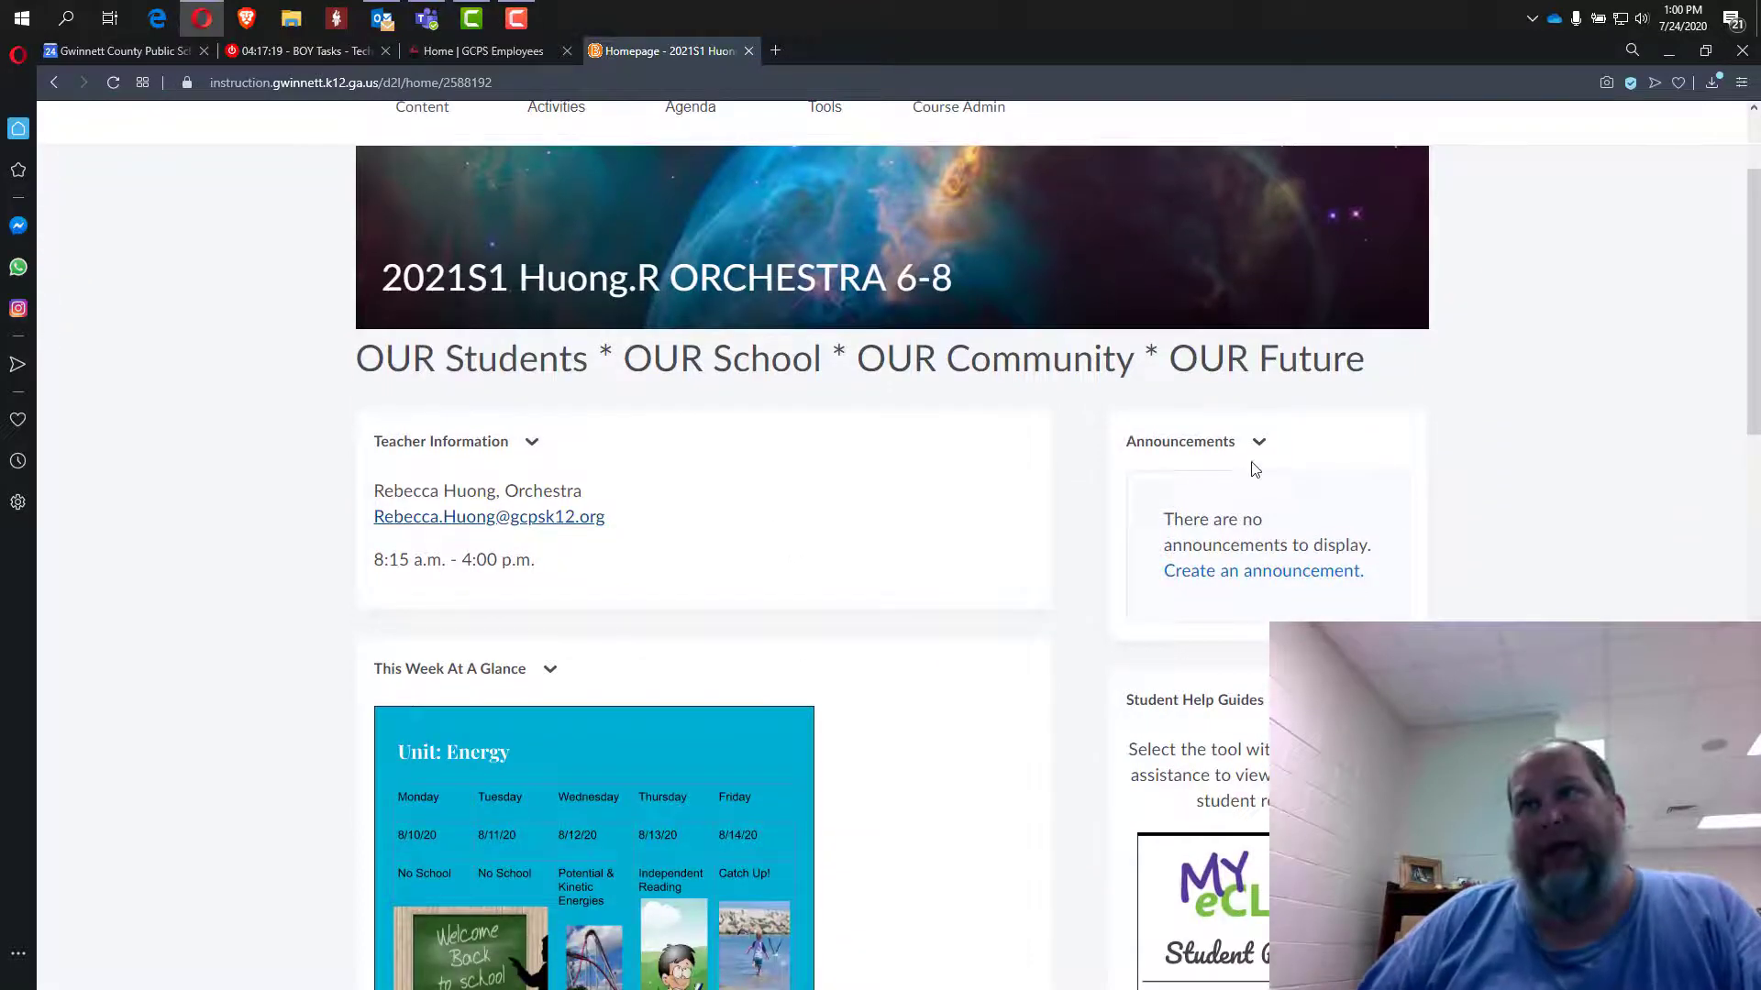
click(1260, 444)
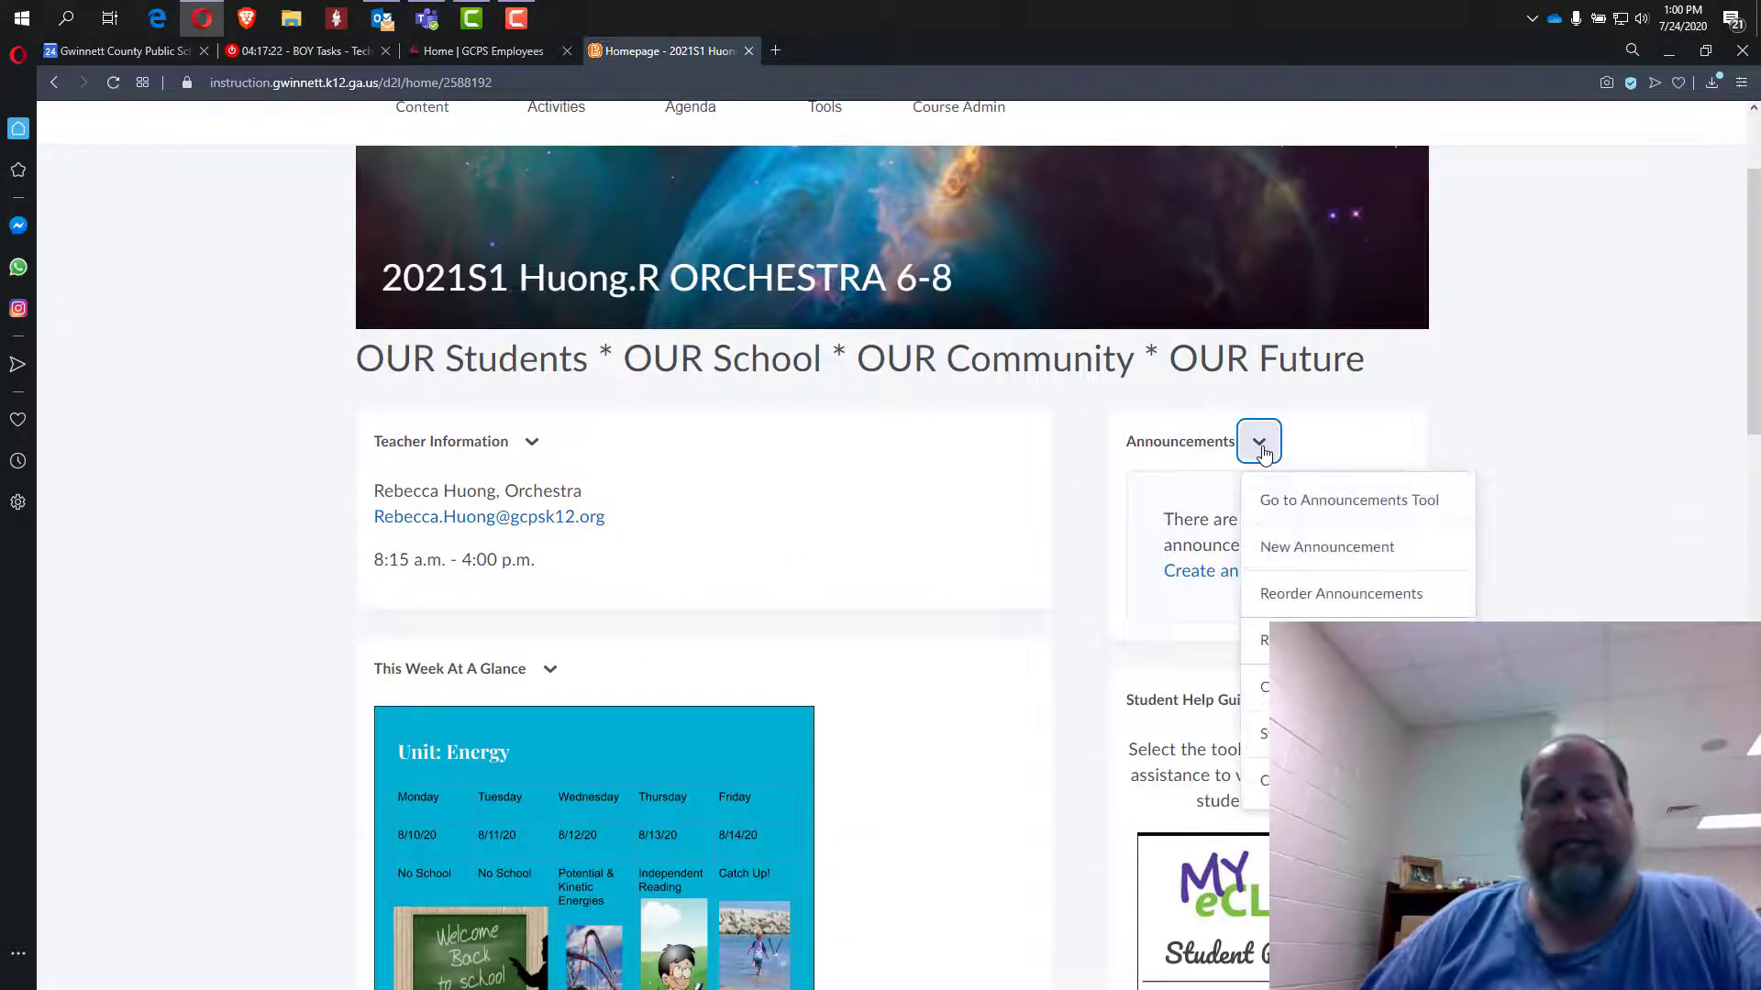
click(1299, 550)
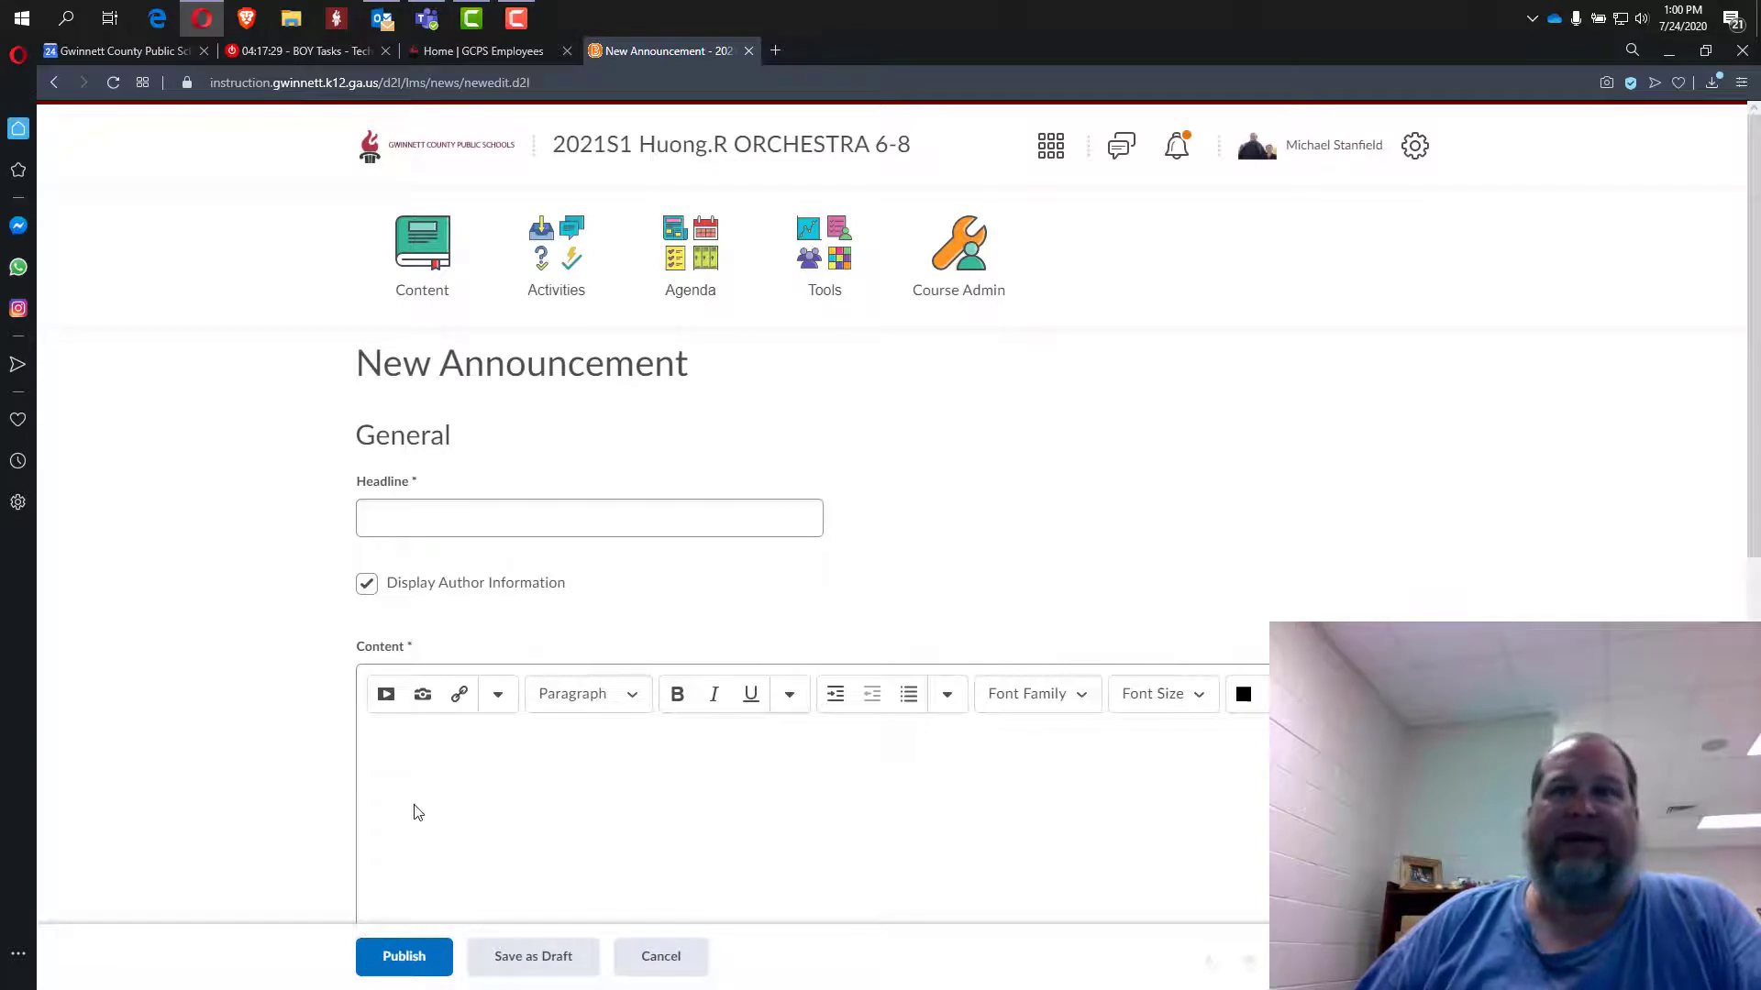
click(55, 83)
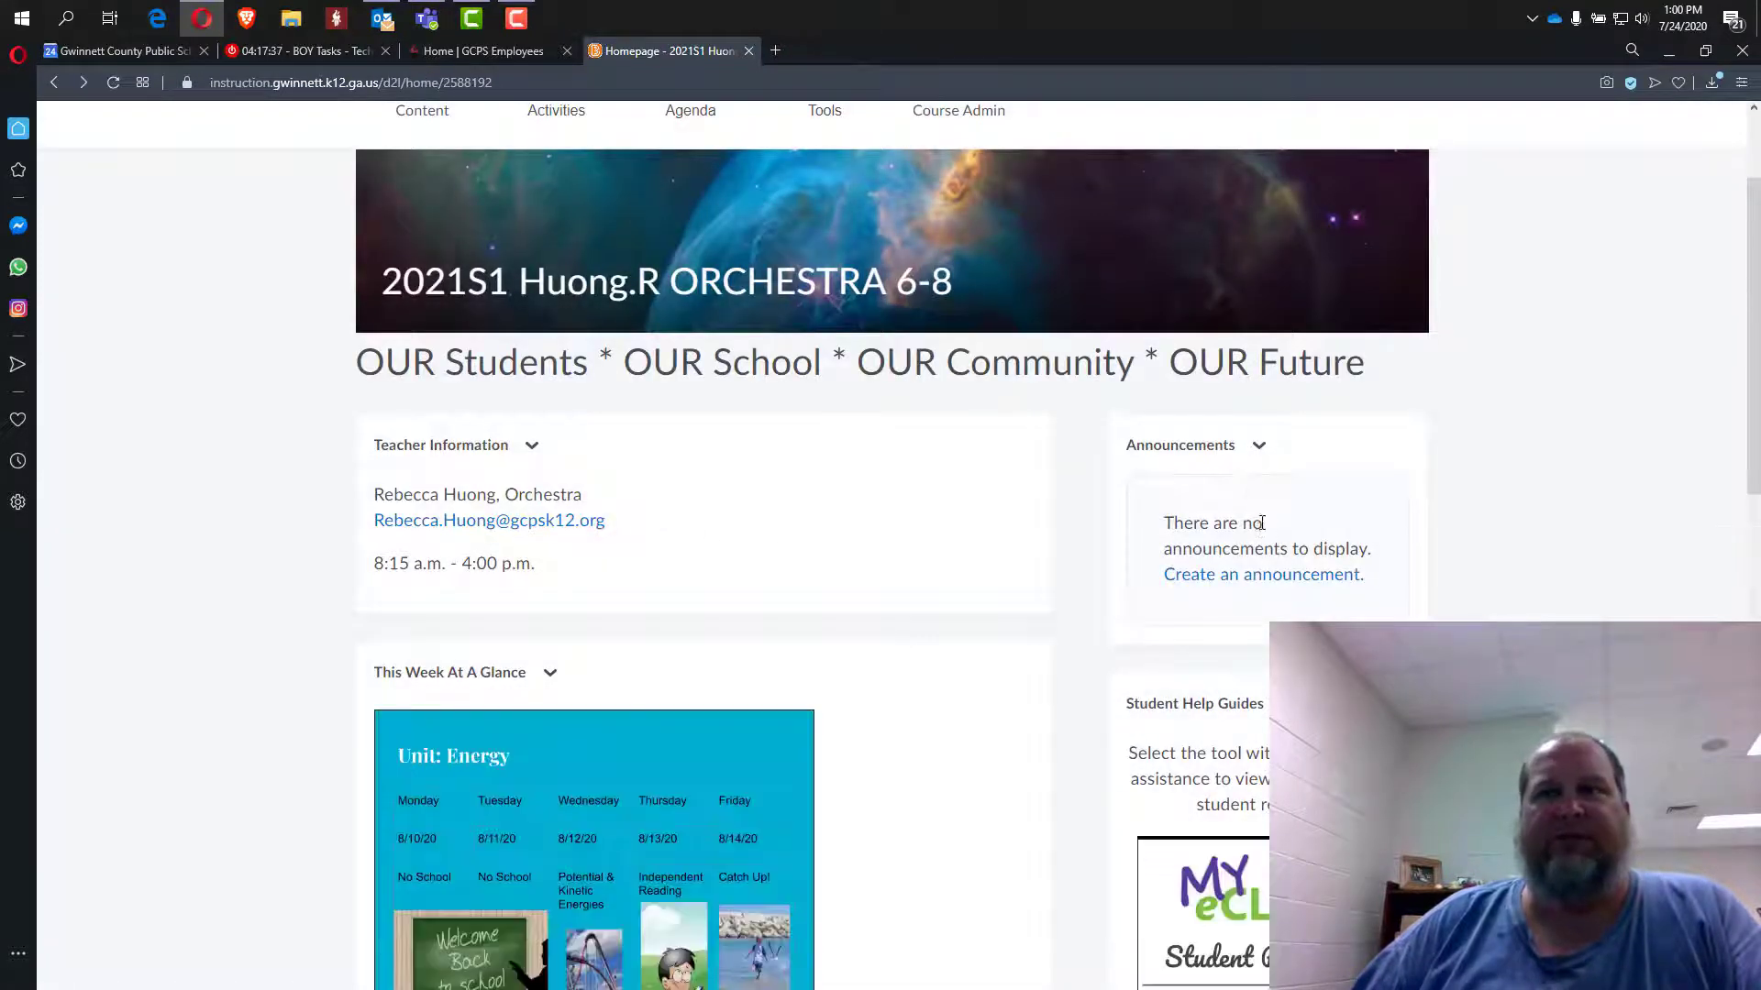
click(1263, 457)
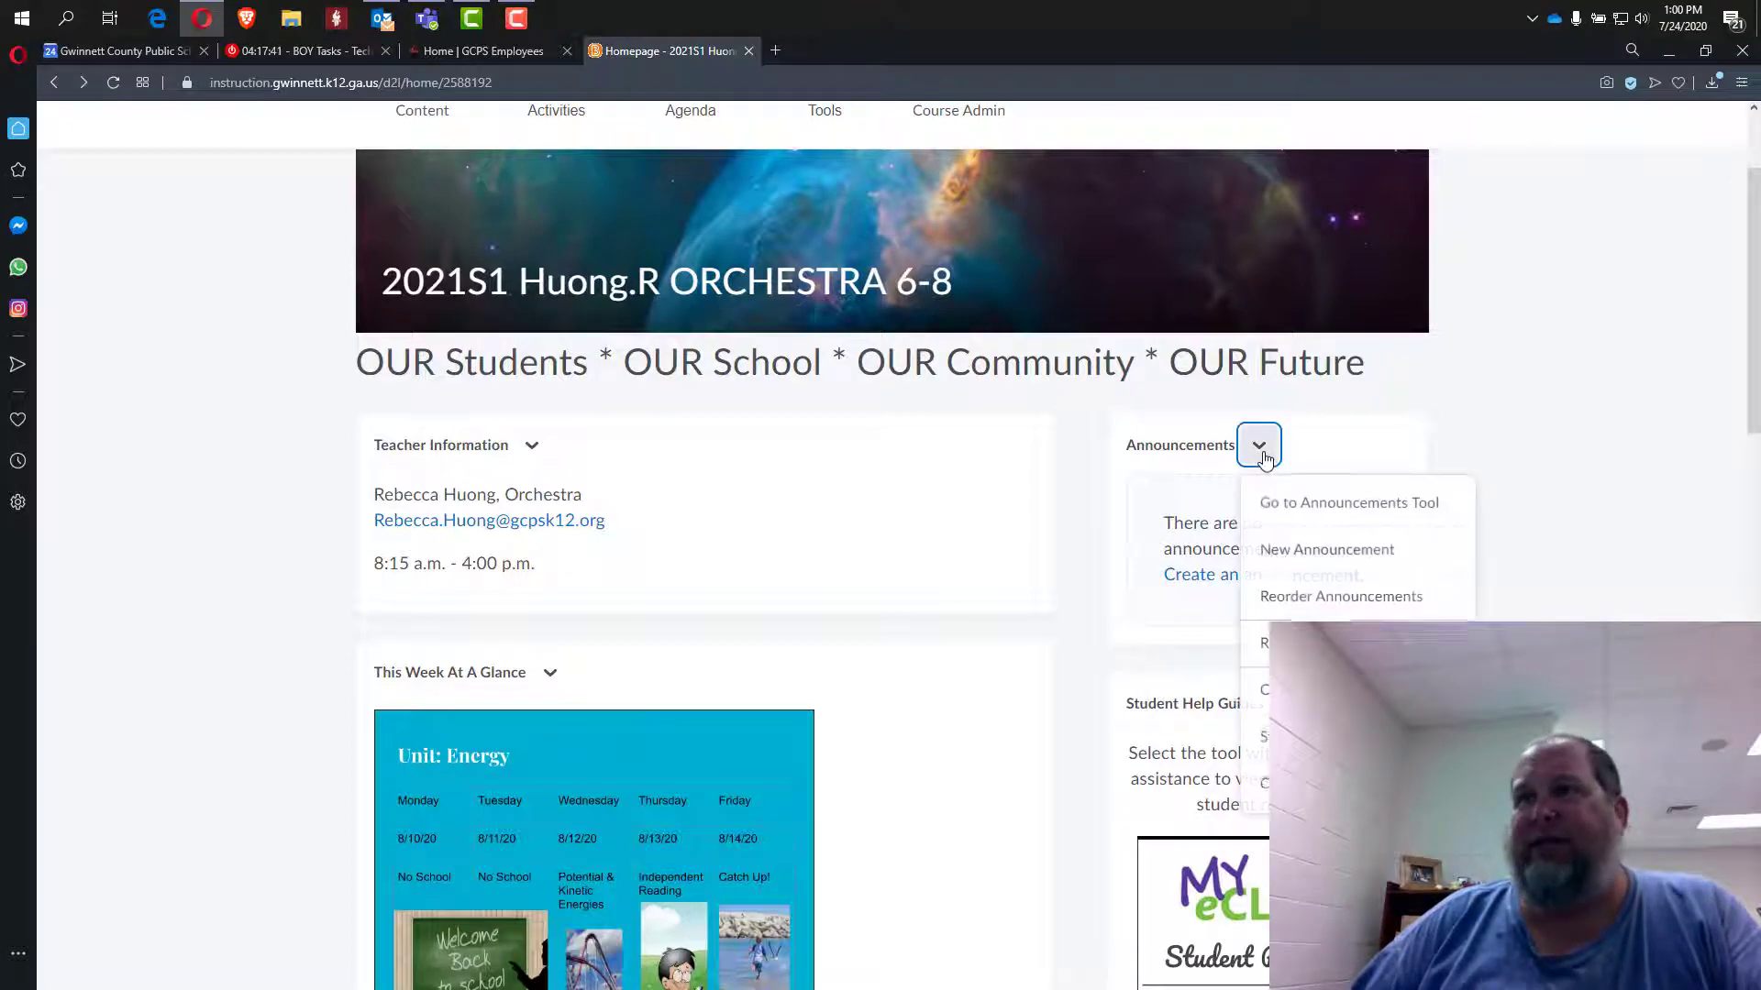
click(1289, 510)
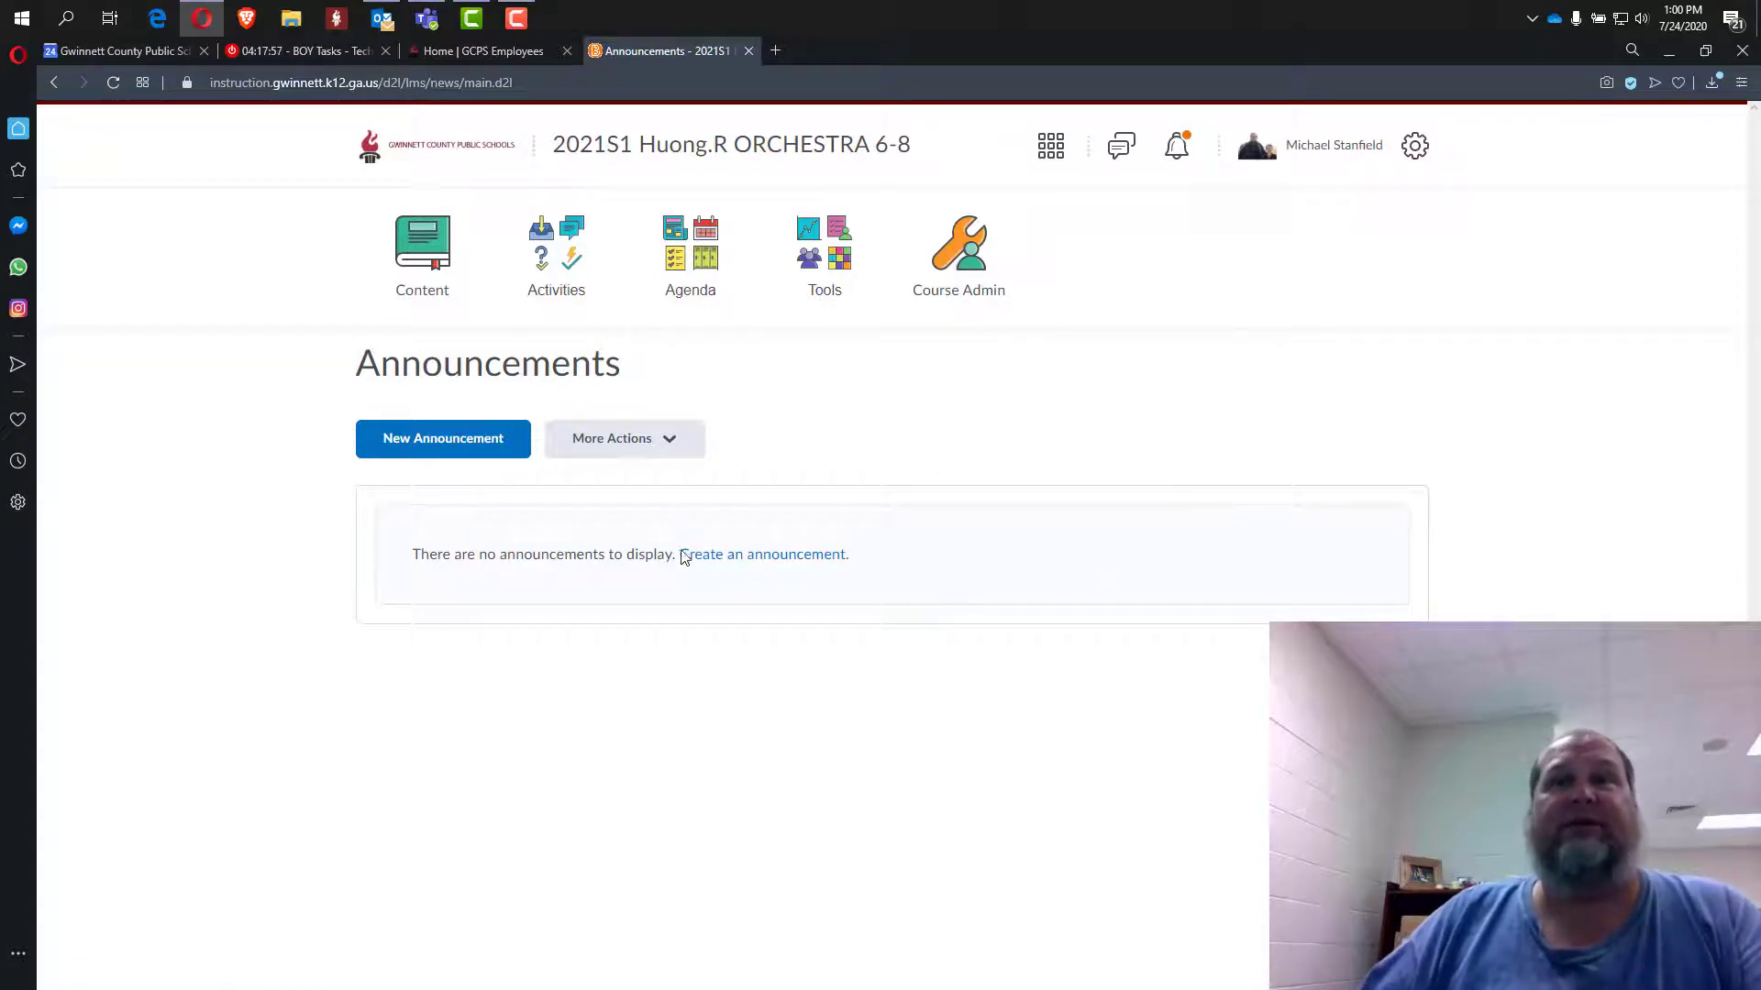
click(58, 81)
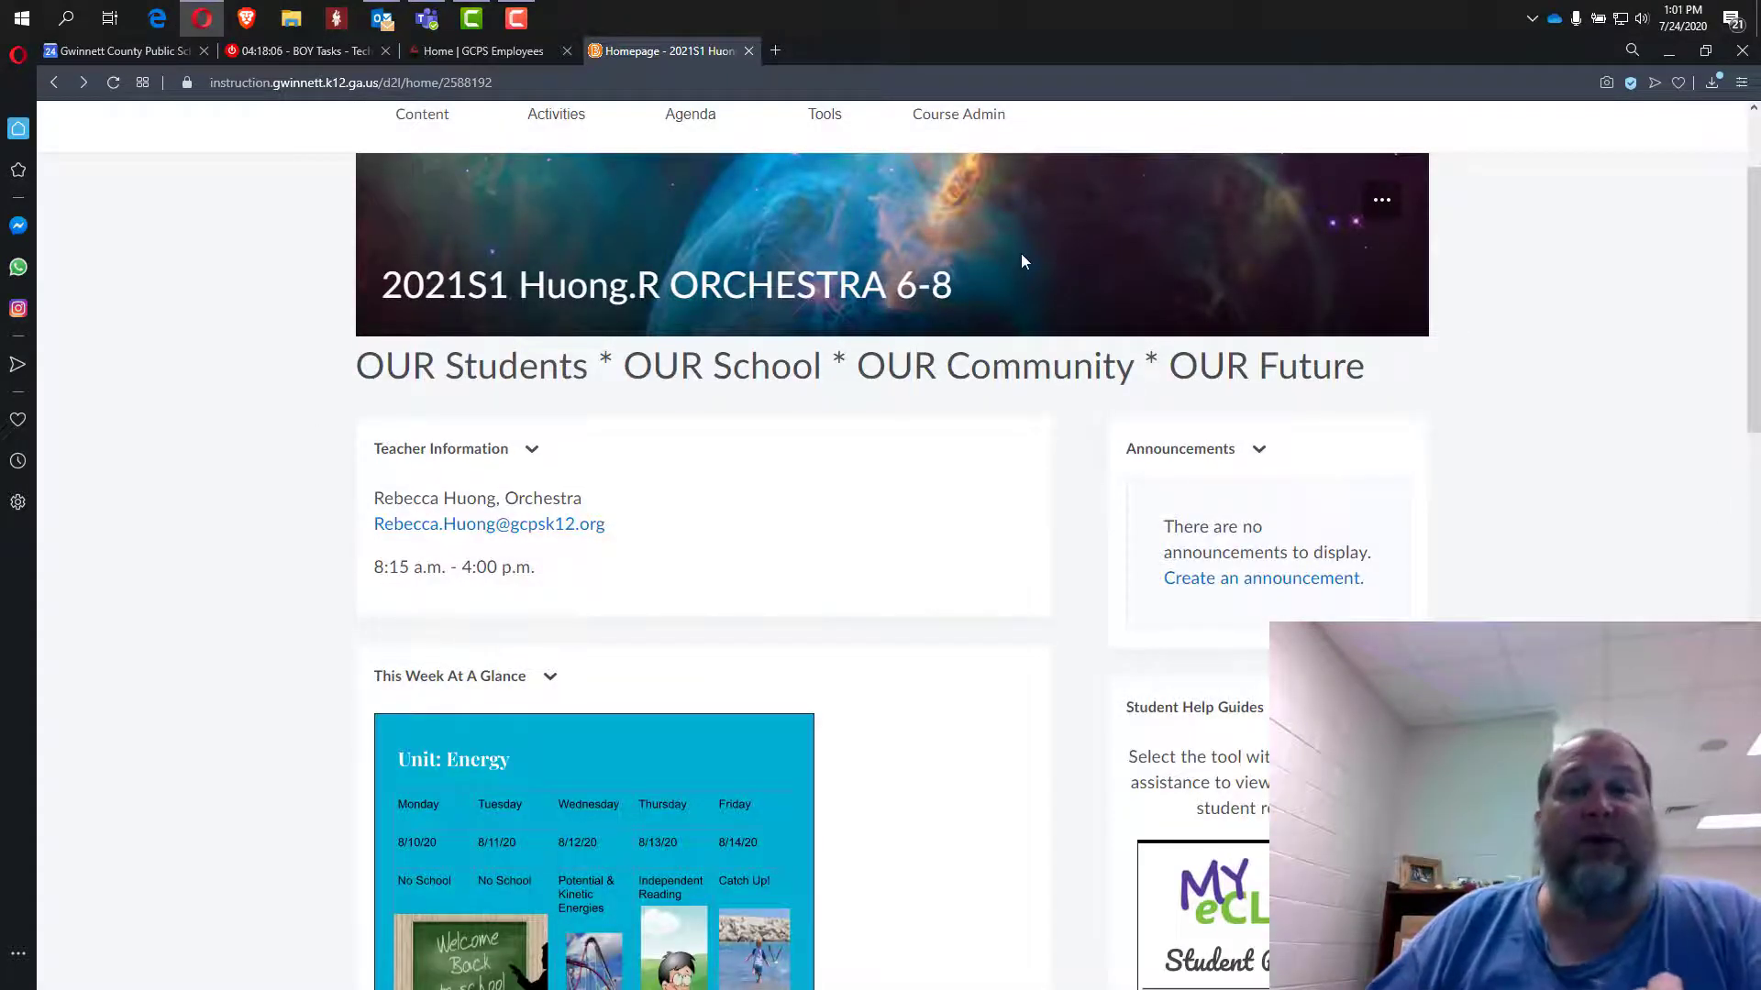
Change the course banner to the orchestra cellos photo found by searching 'music'.
scroll(1540, 354, up, 2)
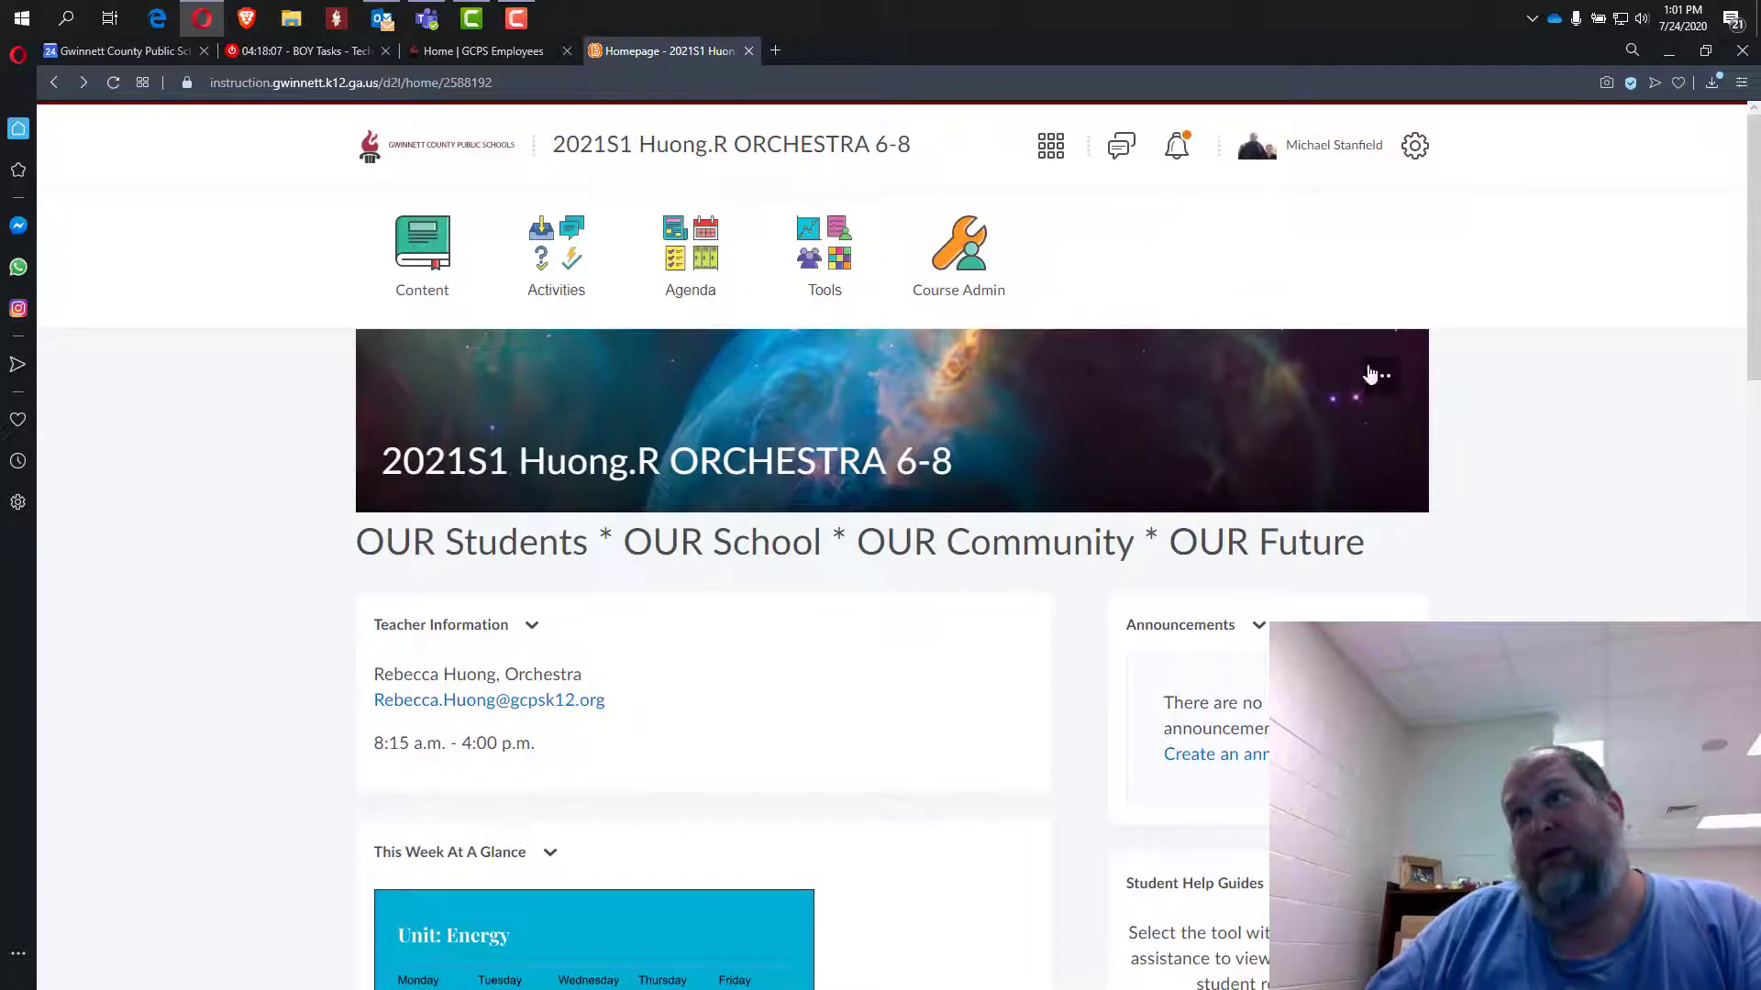
click(1383, 383)
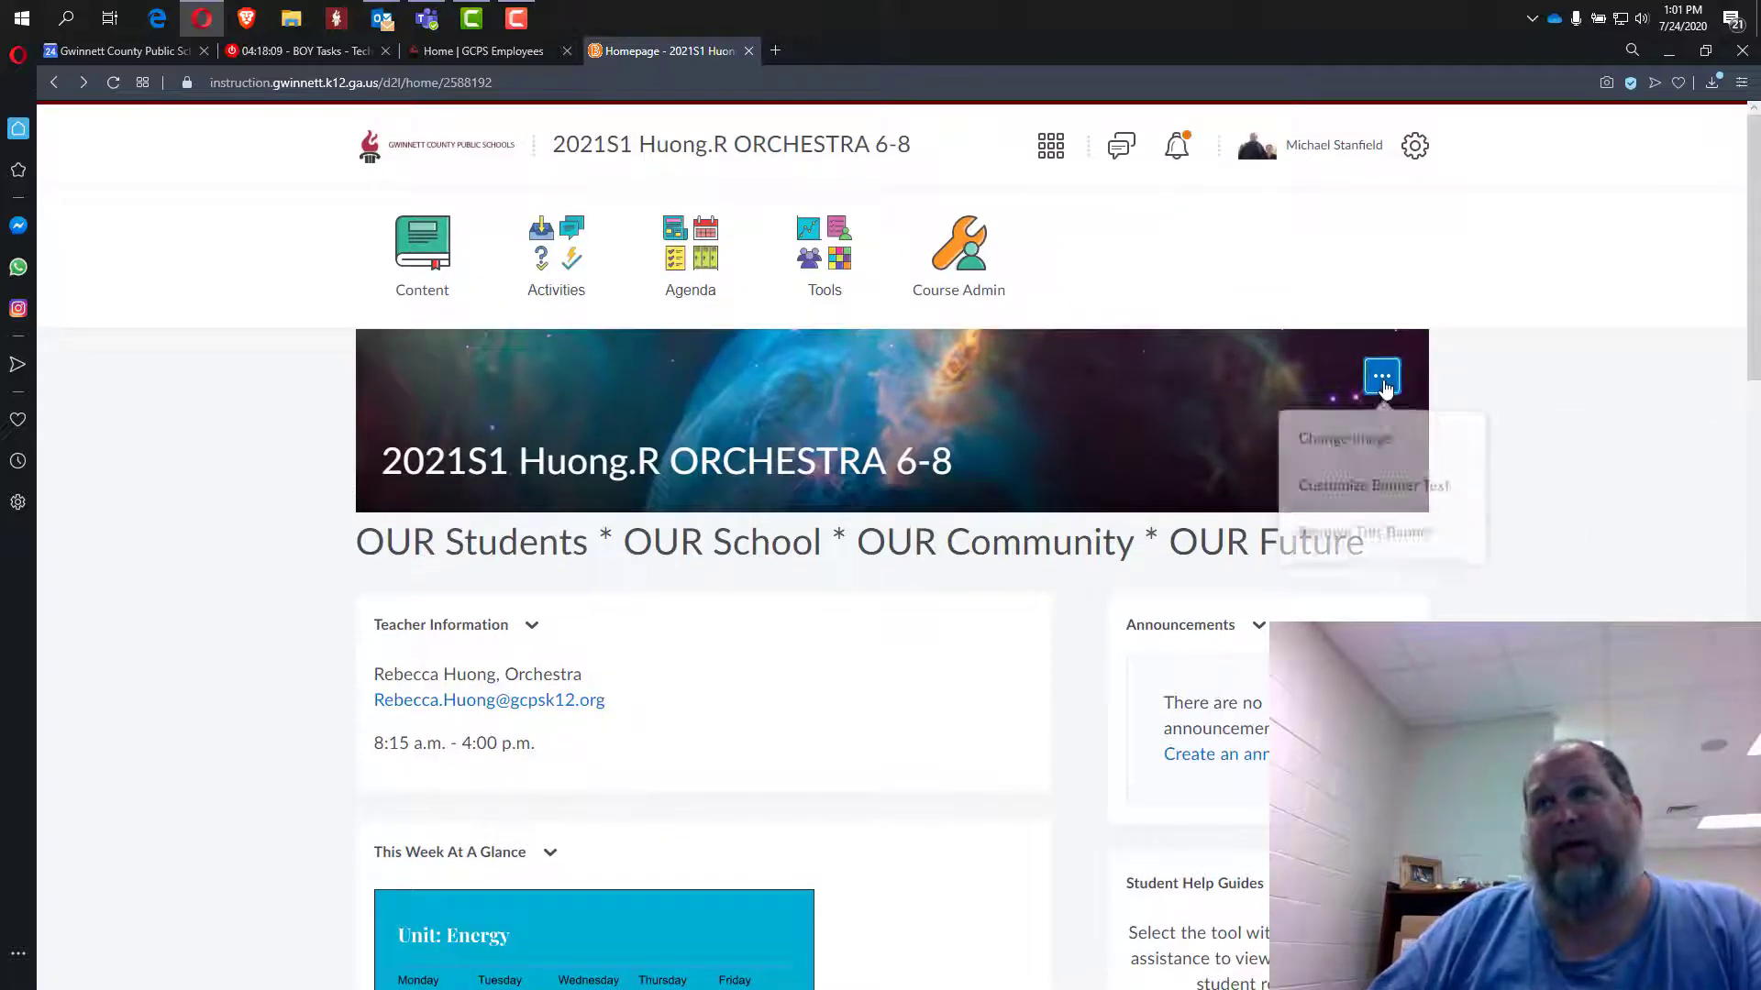
click(1370, 441)
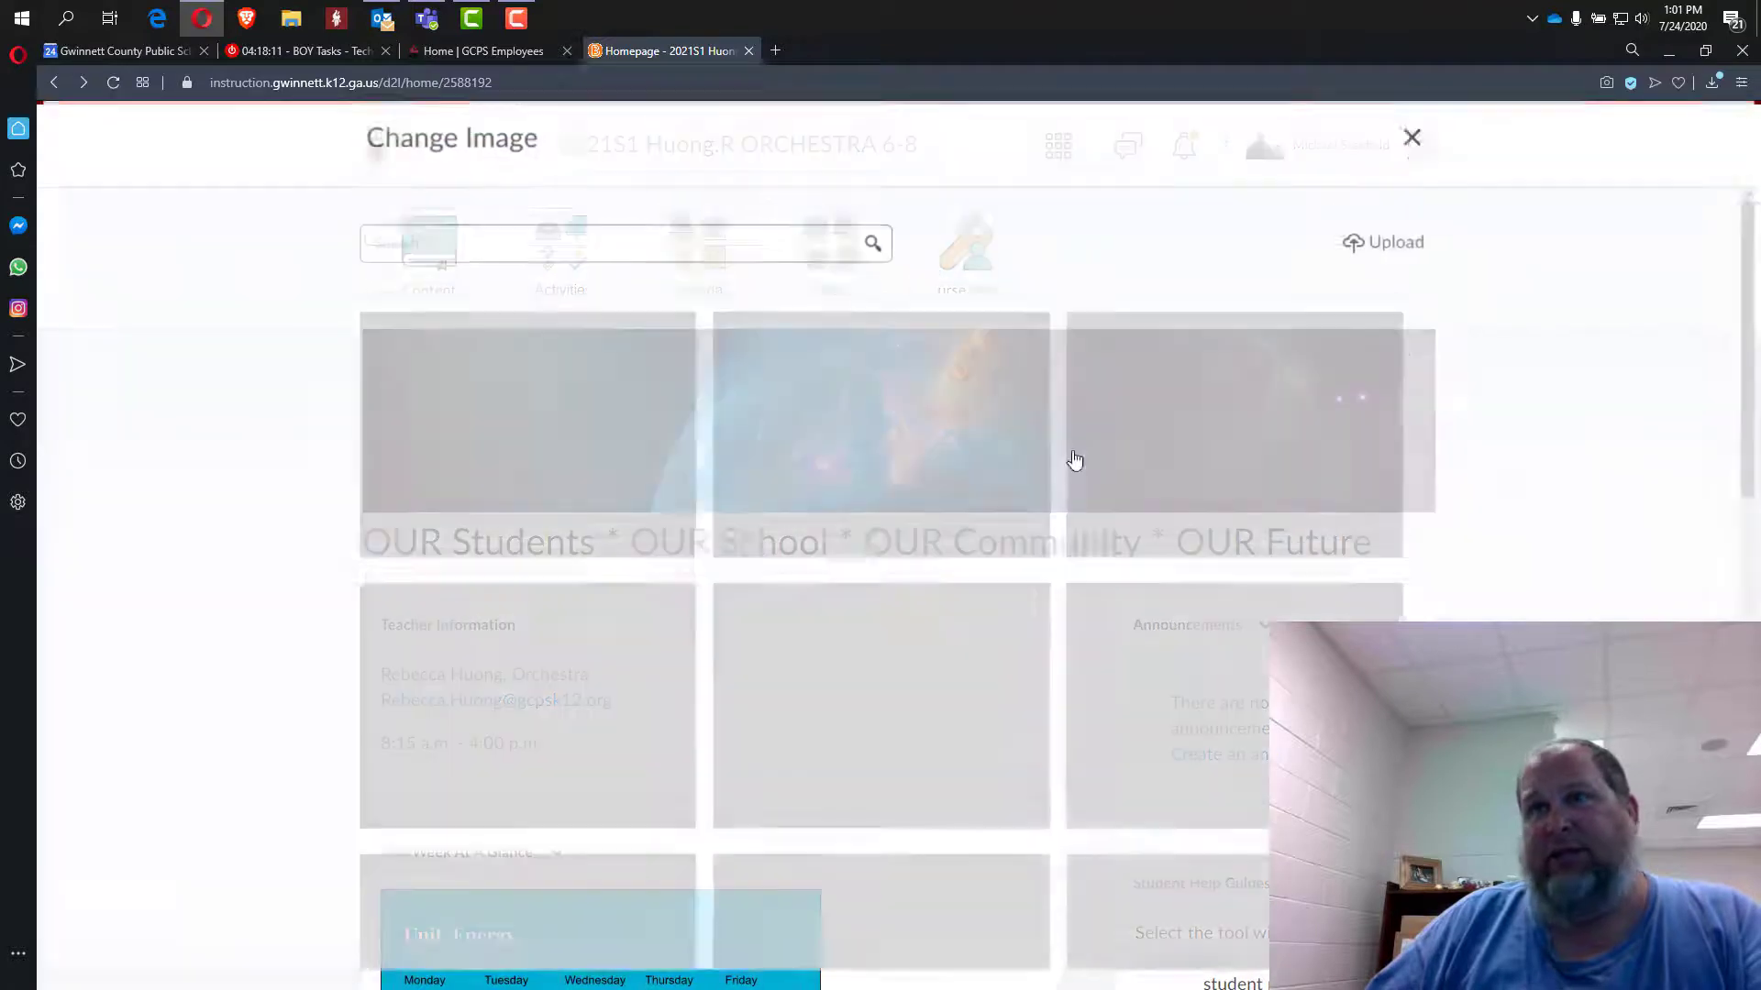
click(574, 244)
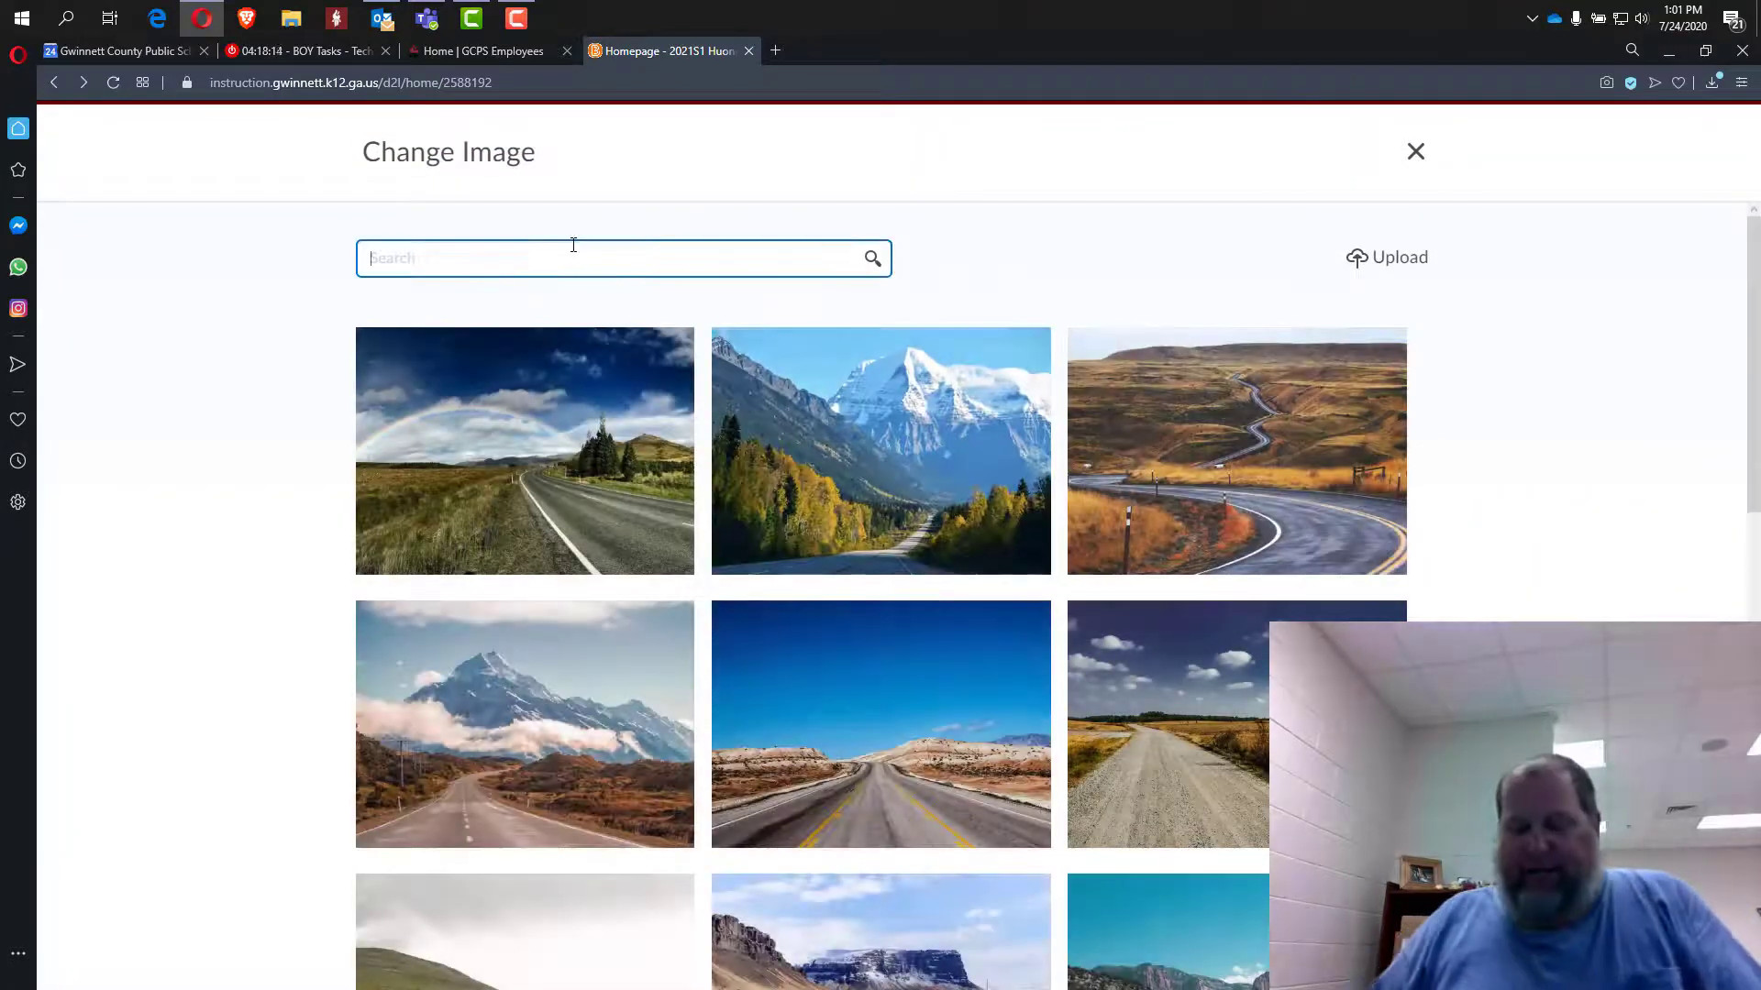
text(music)
key(Return)
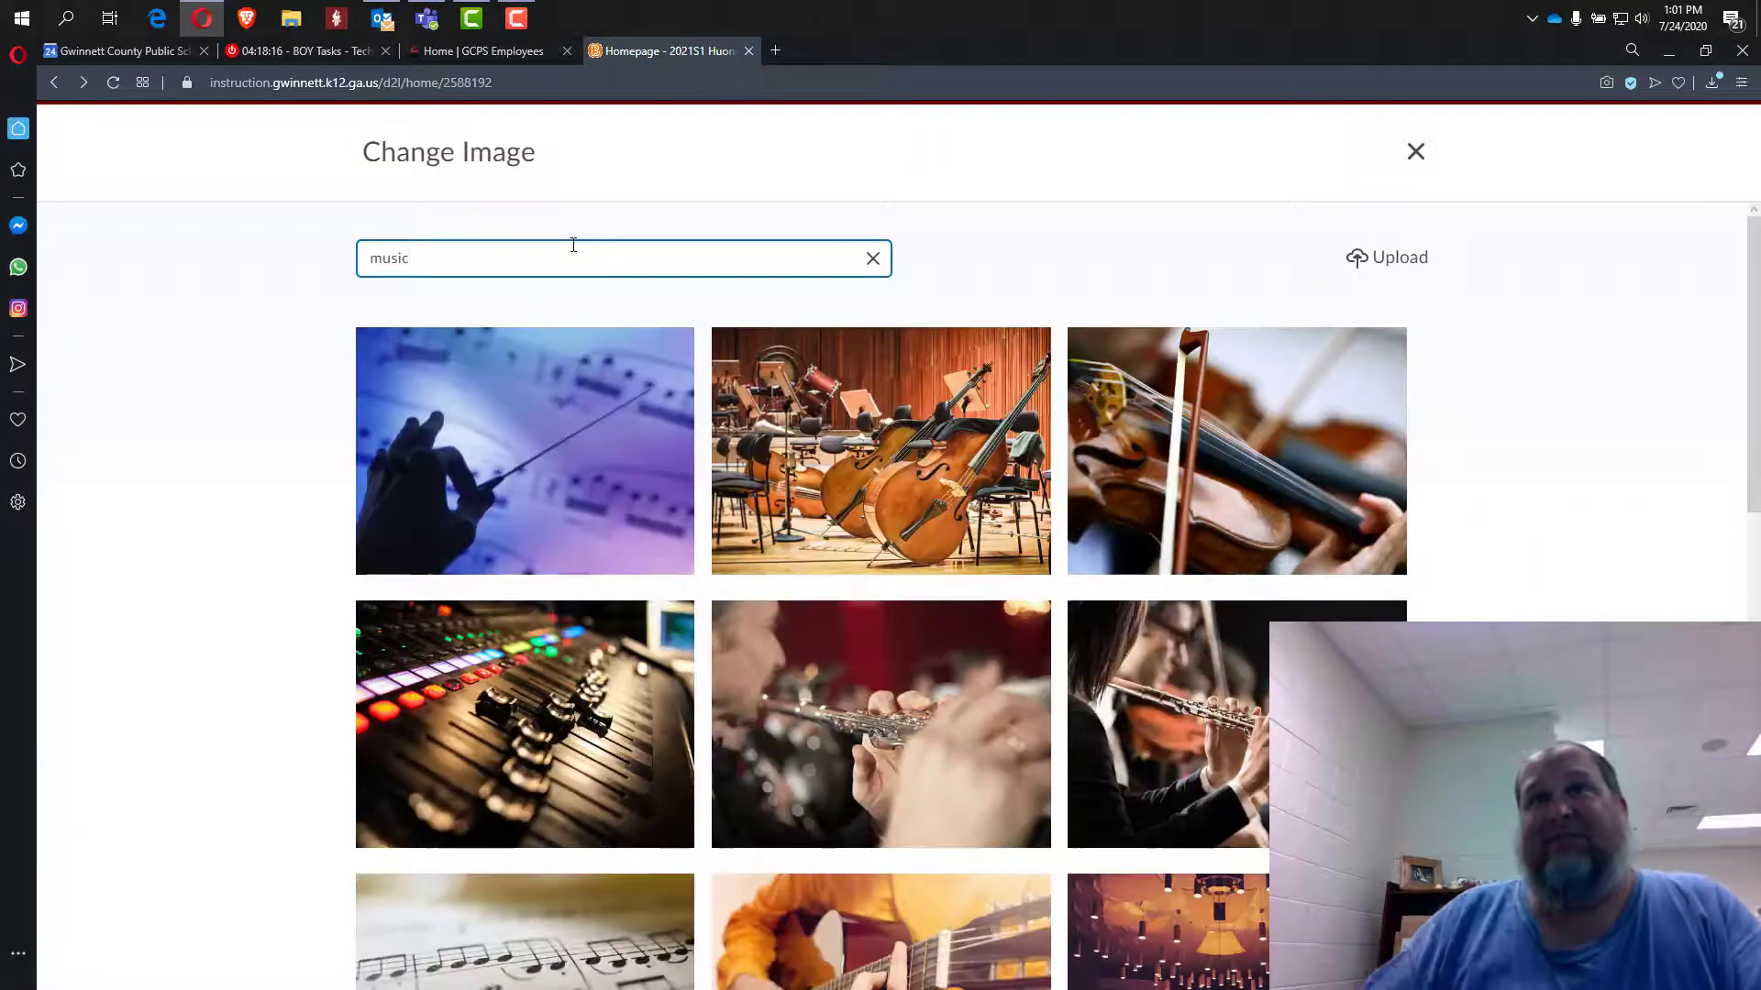
mouse_move(862, 448)
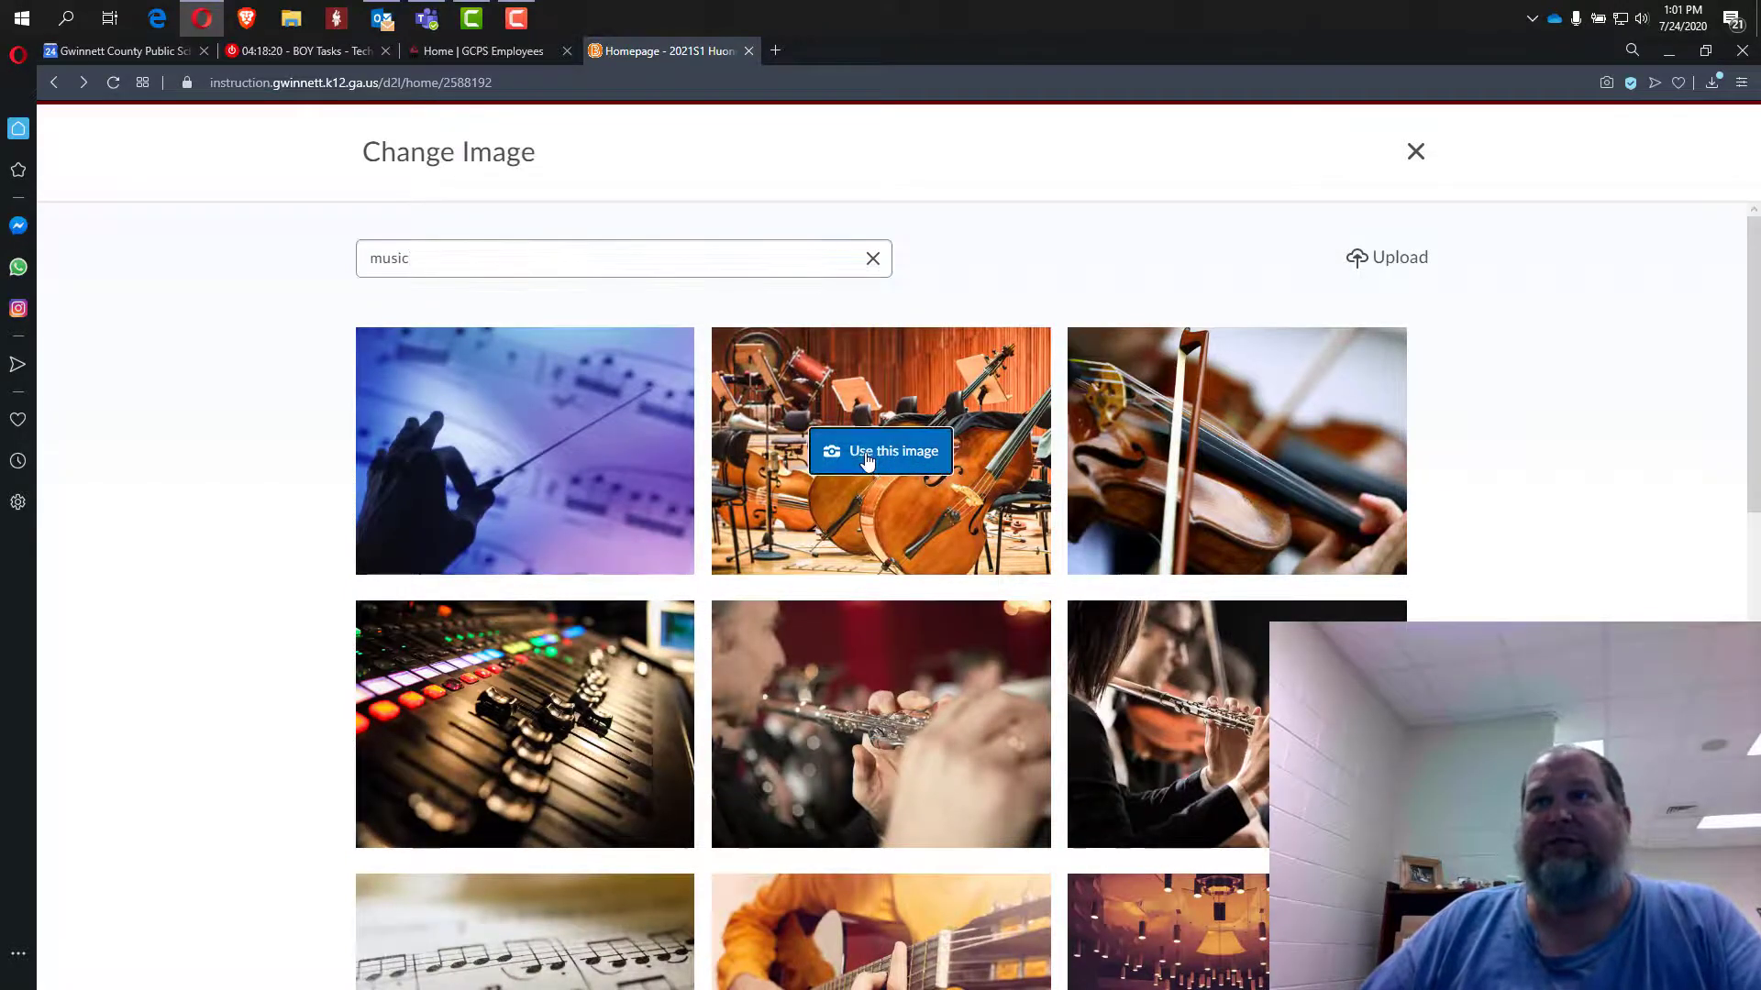
click(869, 447)
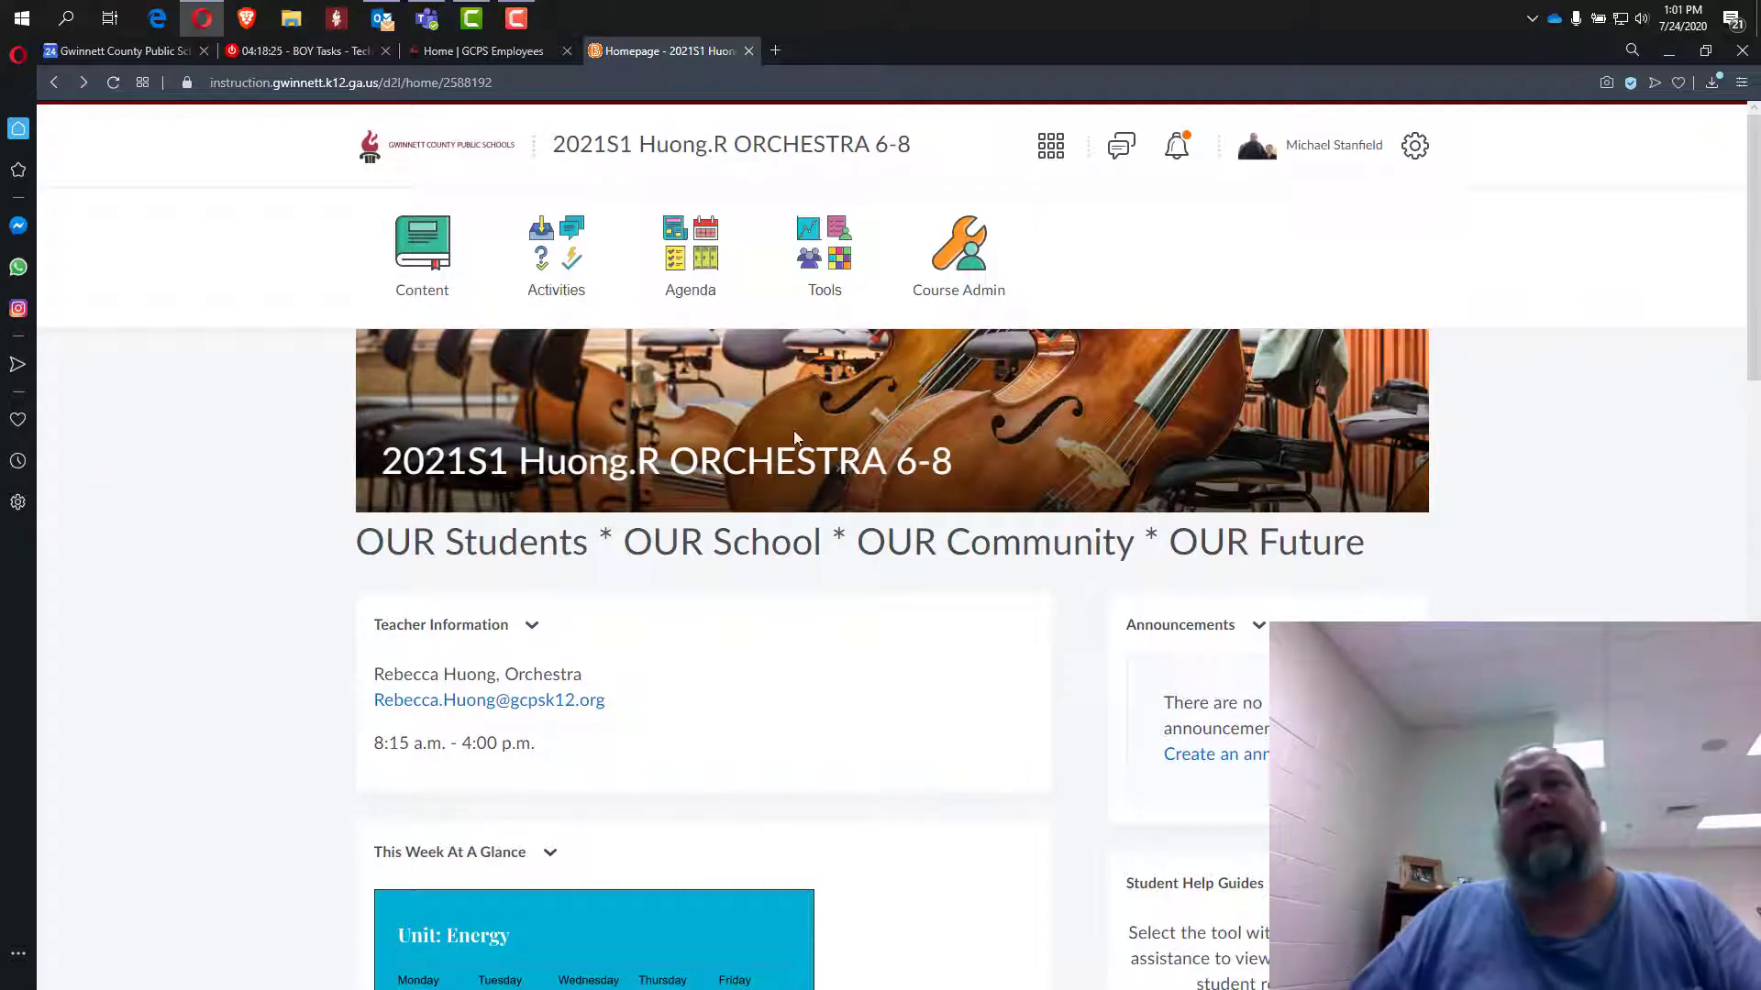
mouse_move(1005, 445)
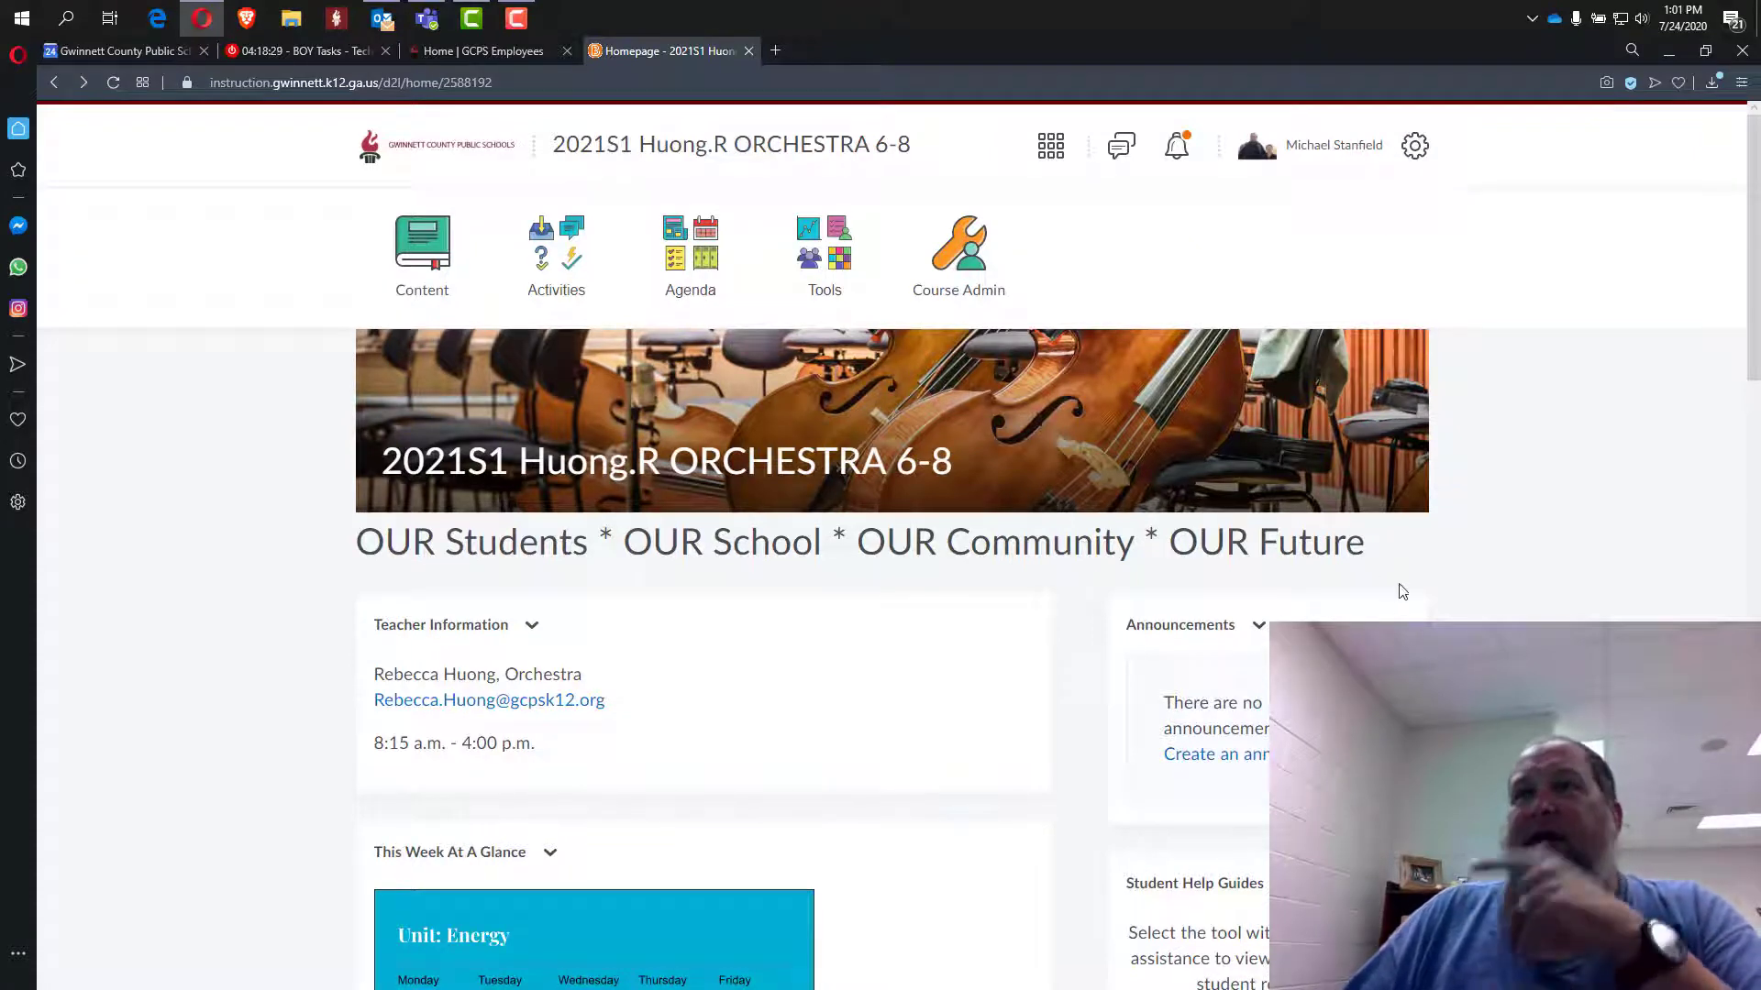
scroll(983, 626, down, 4)
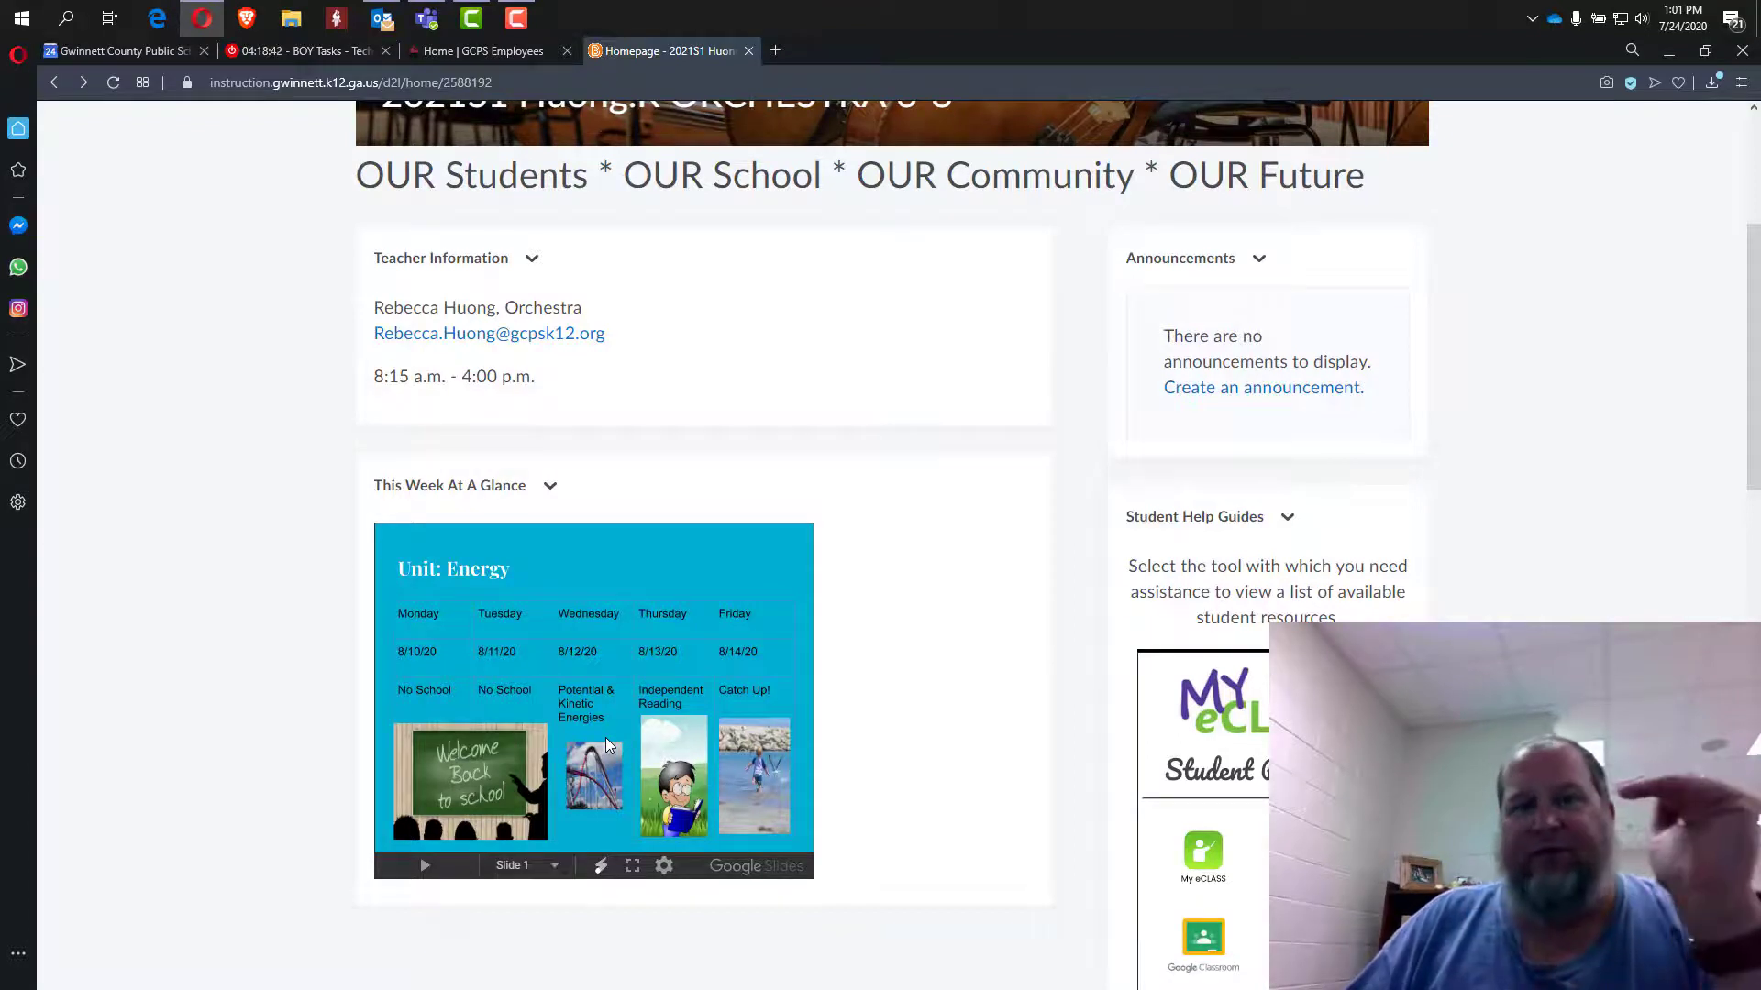
scroll(1213, 815, down, 10)
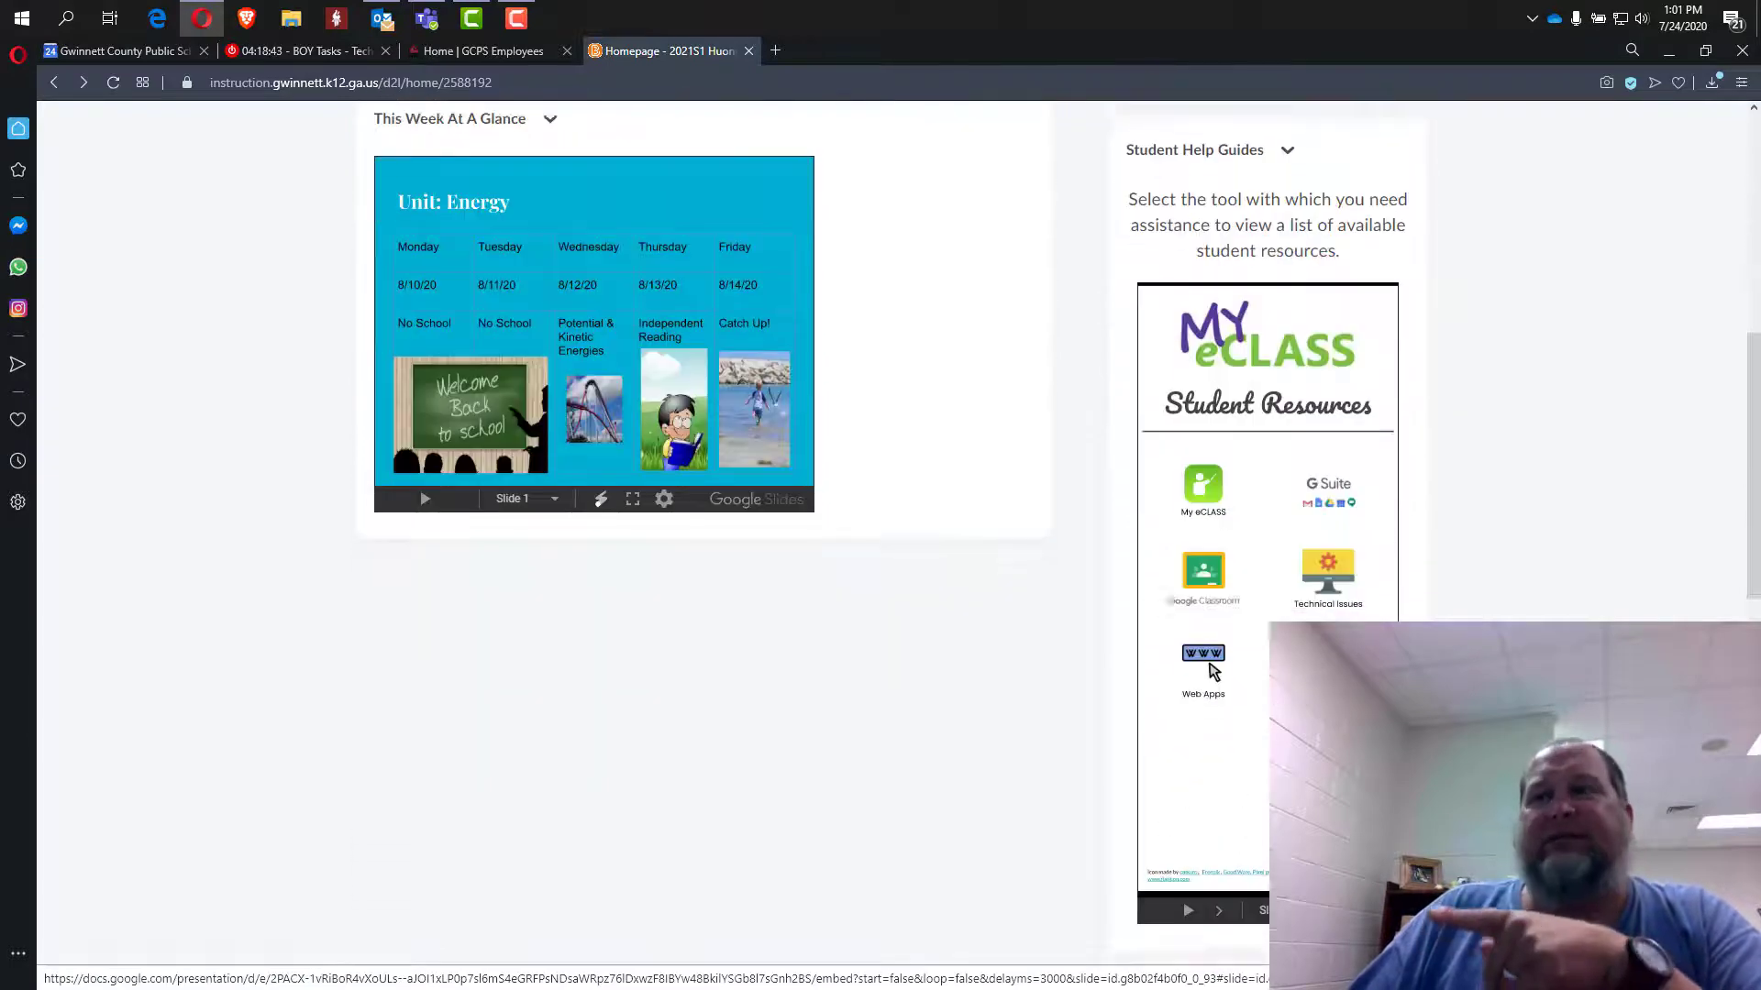
scroll(1212, 814, up, 8)
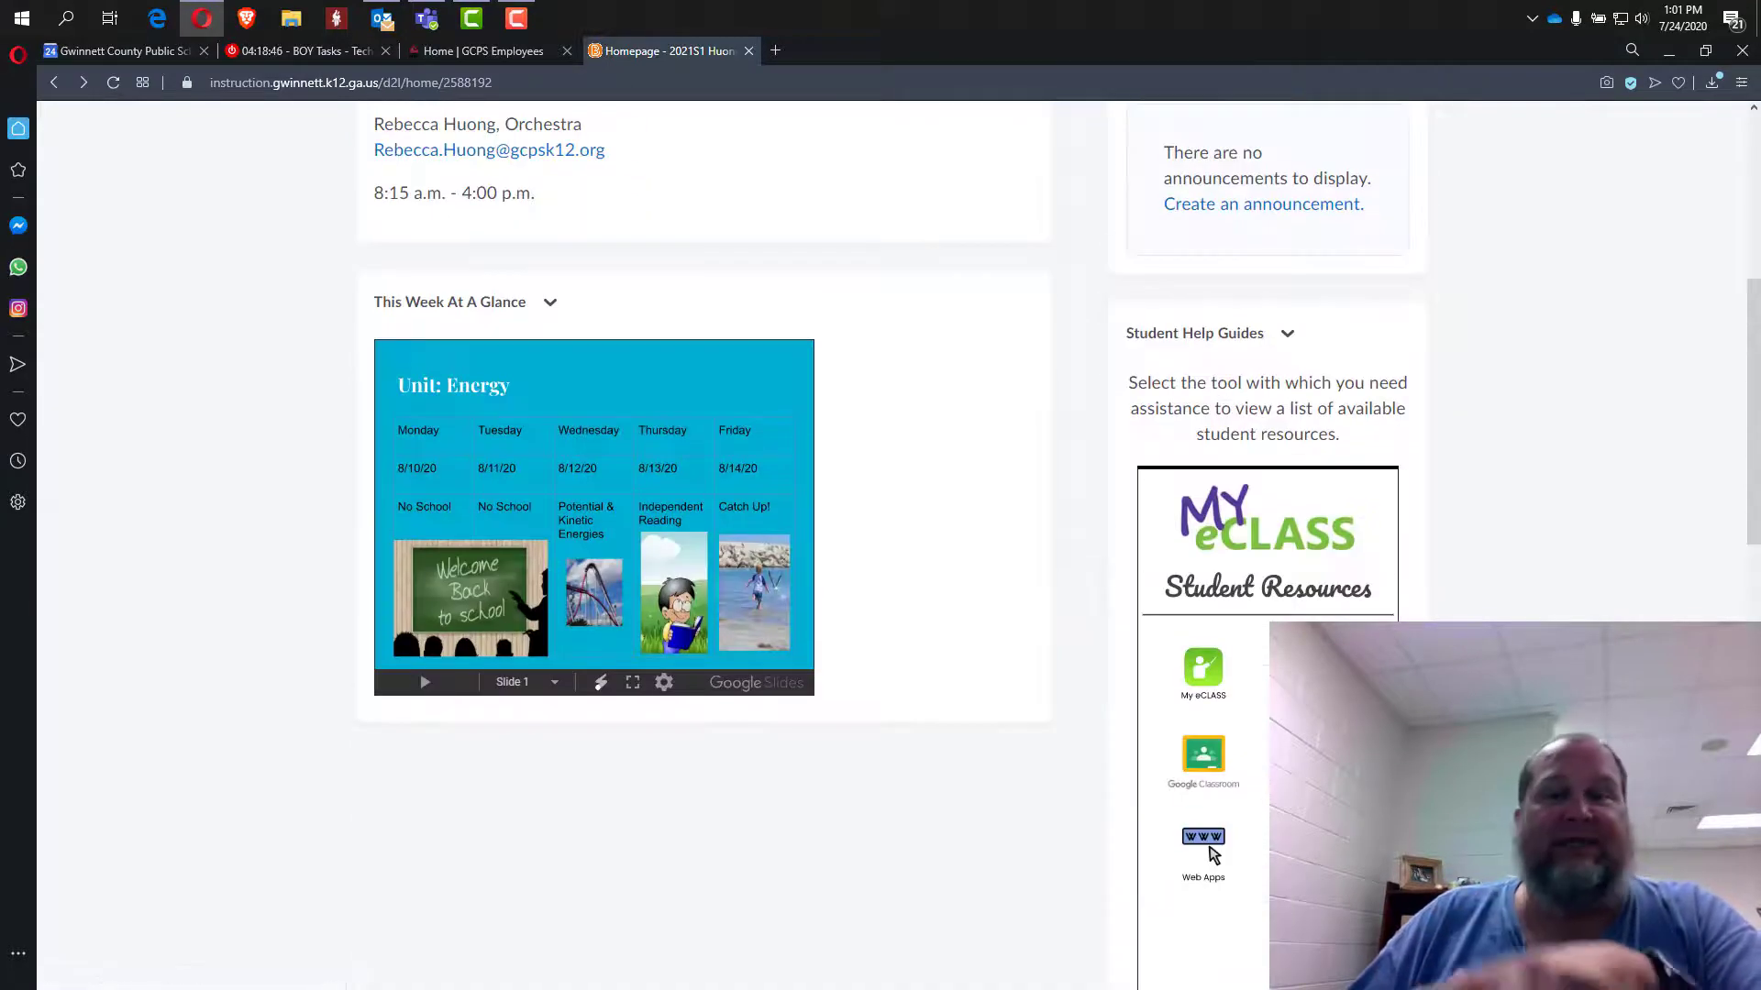
scroll(1213, 855, up, 6)
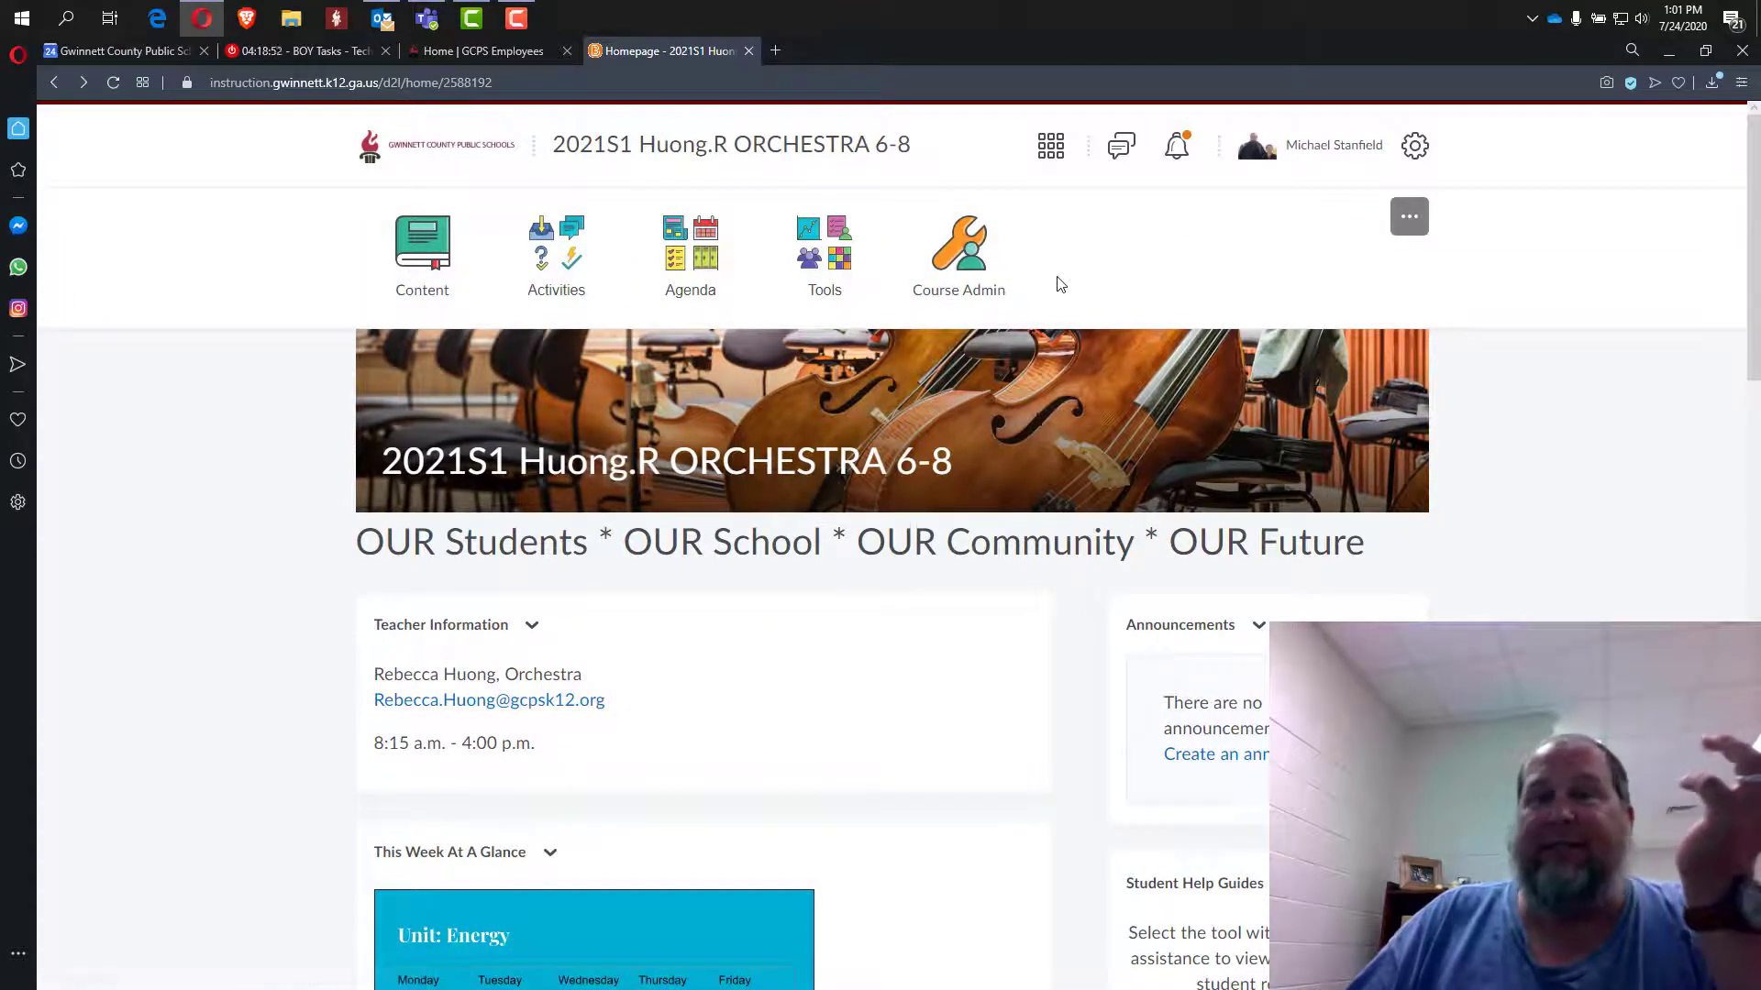
Go to Manage All Course Navbars and check the 2020-2021 Summerour Navbar's actions.
click(1415, 218)
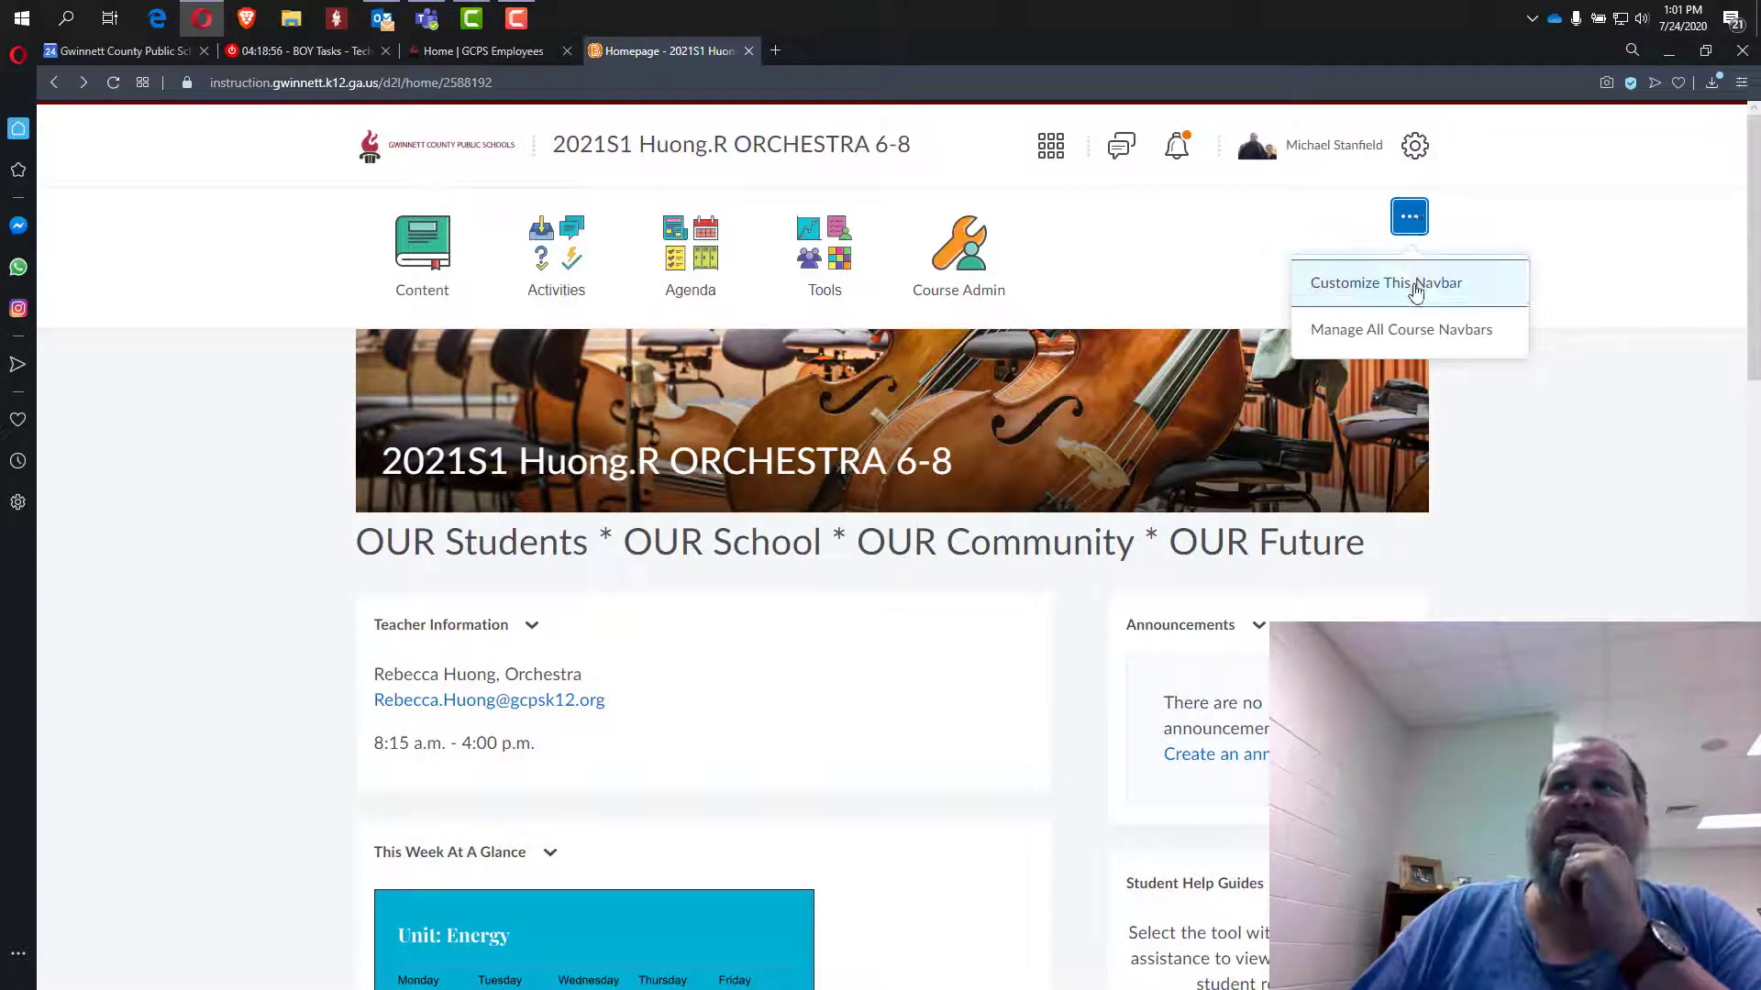
click(1417, 344)
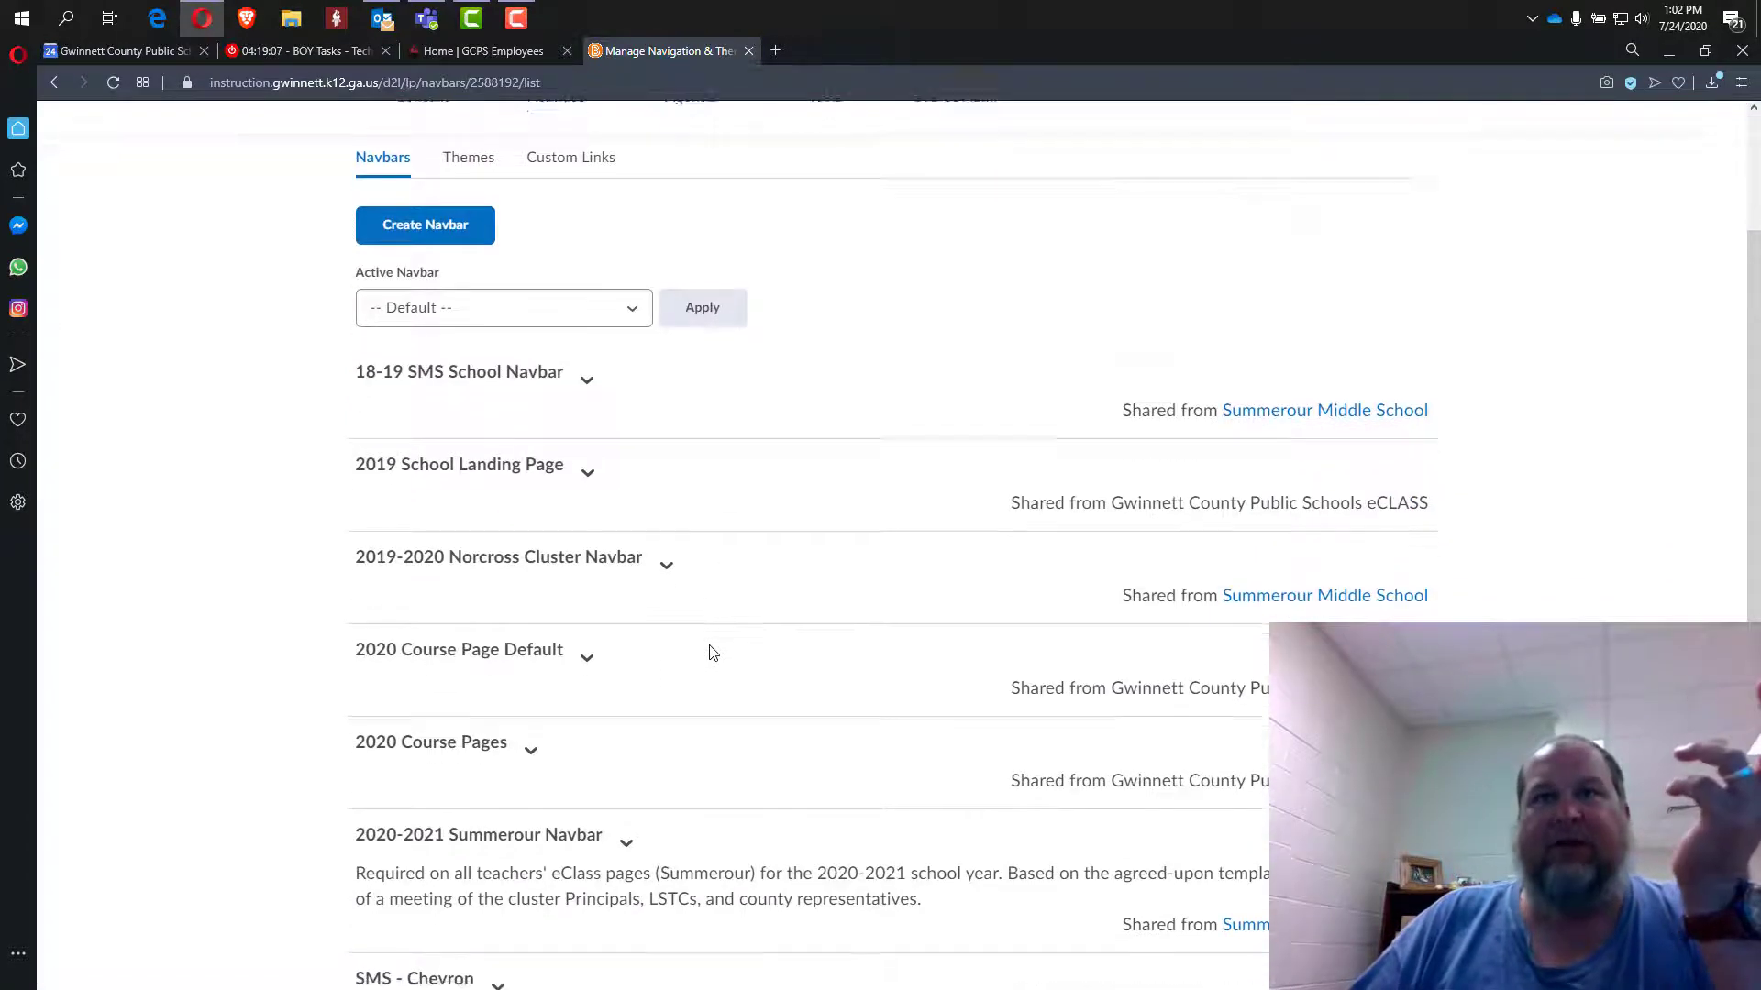
scroll(710, 652, down, 2)
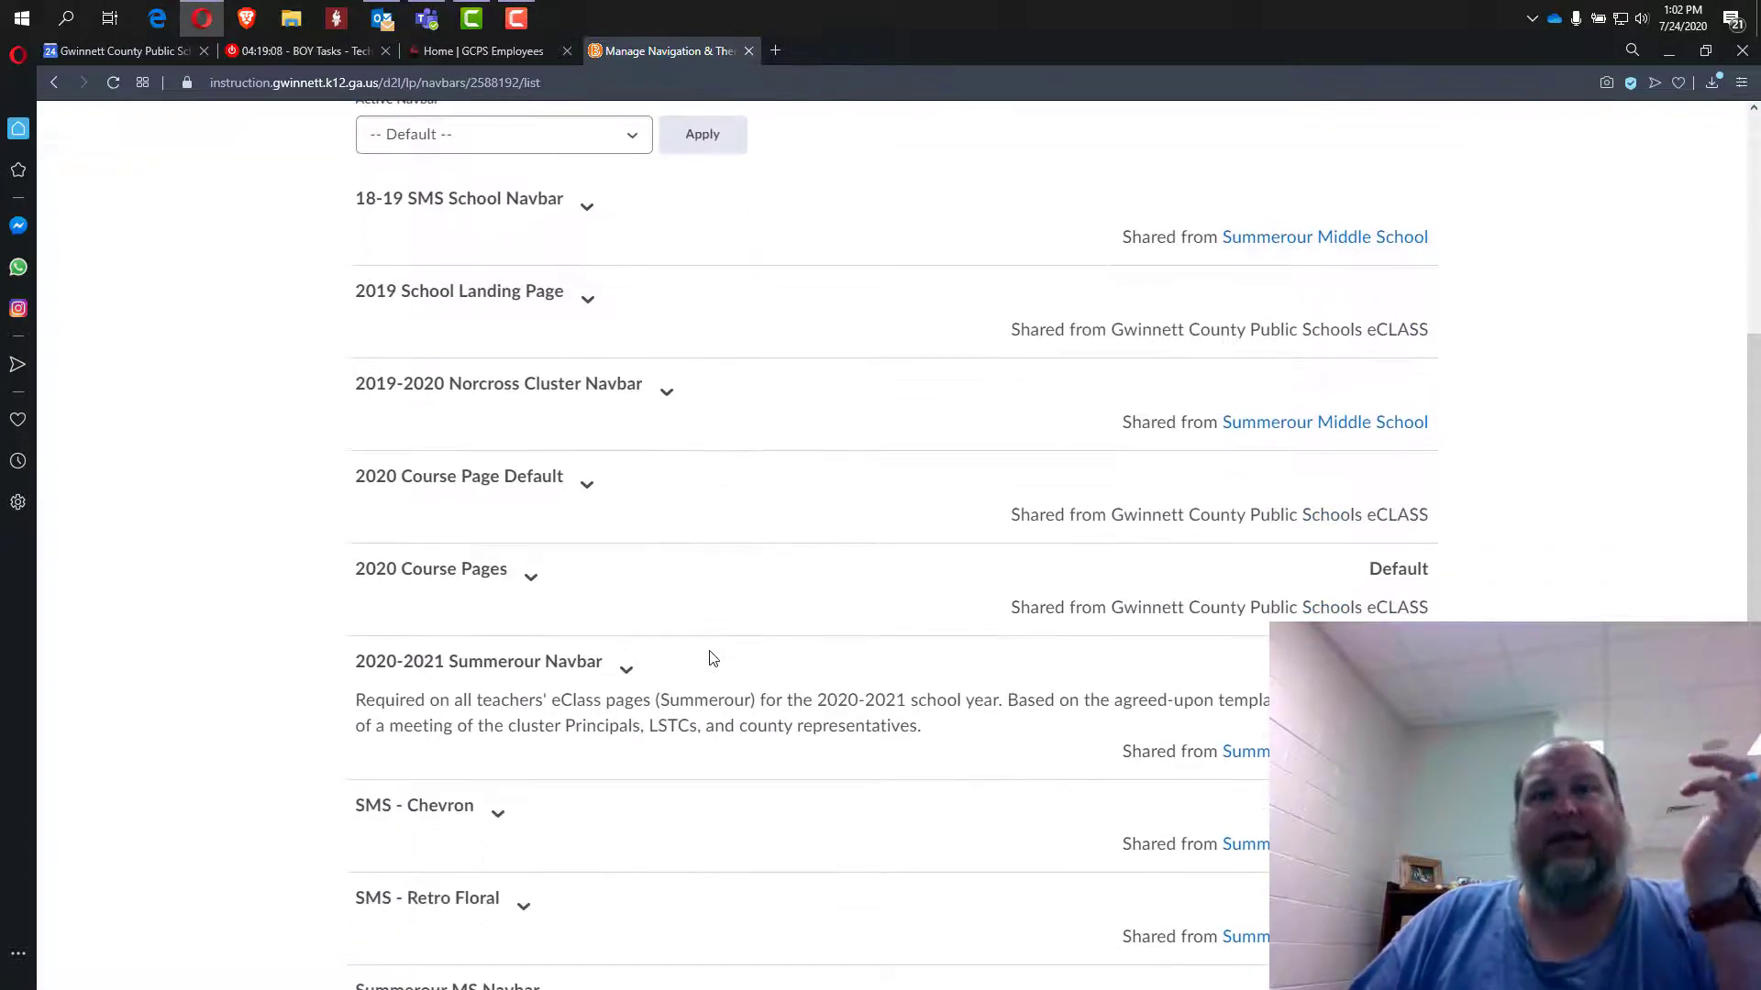
click(628, 674)
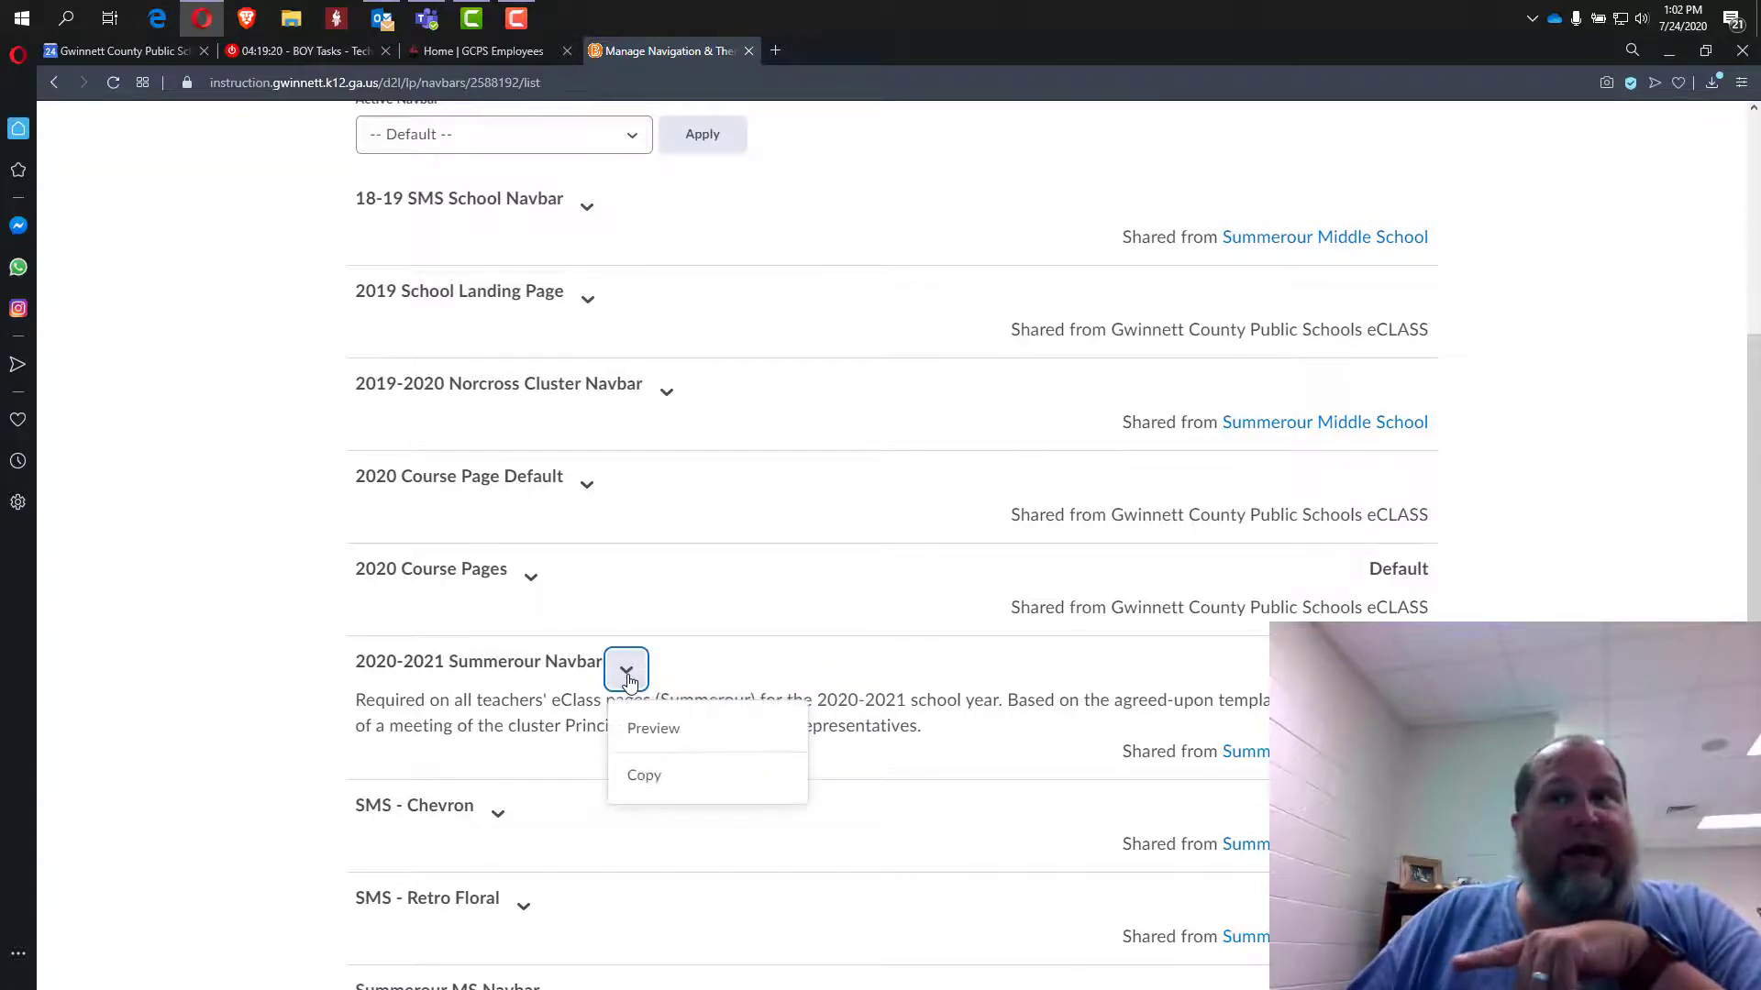
click(627, 676)
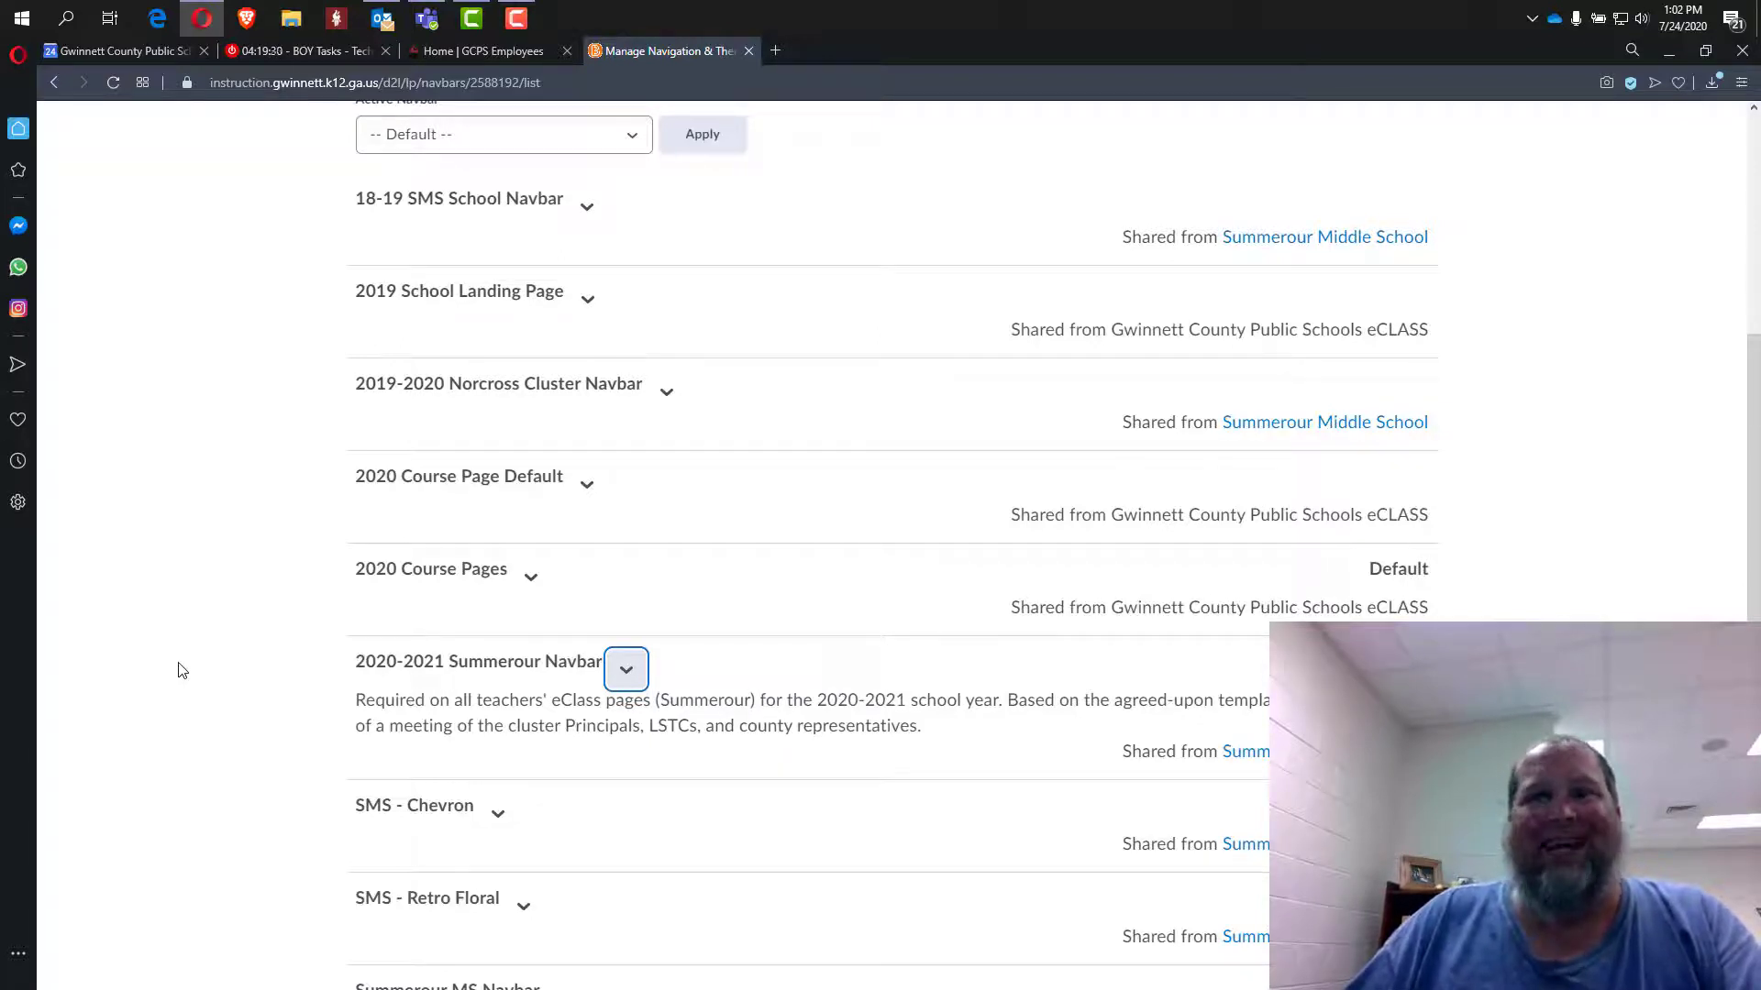
Select 2020-2021 Summerour Navbar as the Active Navbar and apply it.
scroll(183, 669, up, 3)
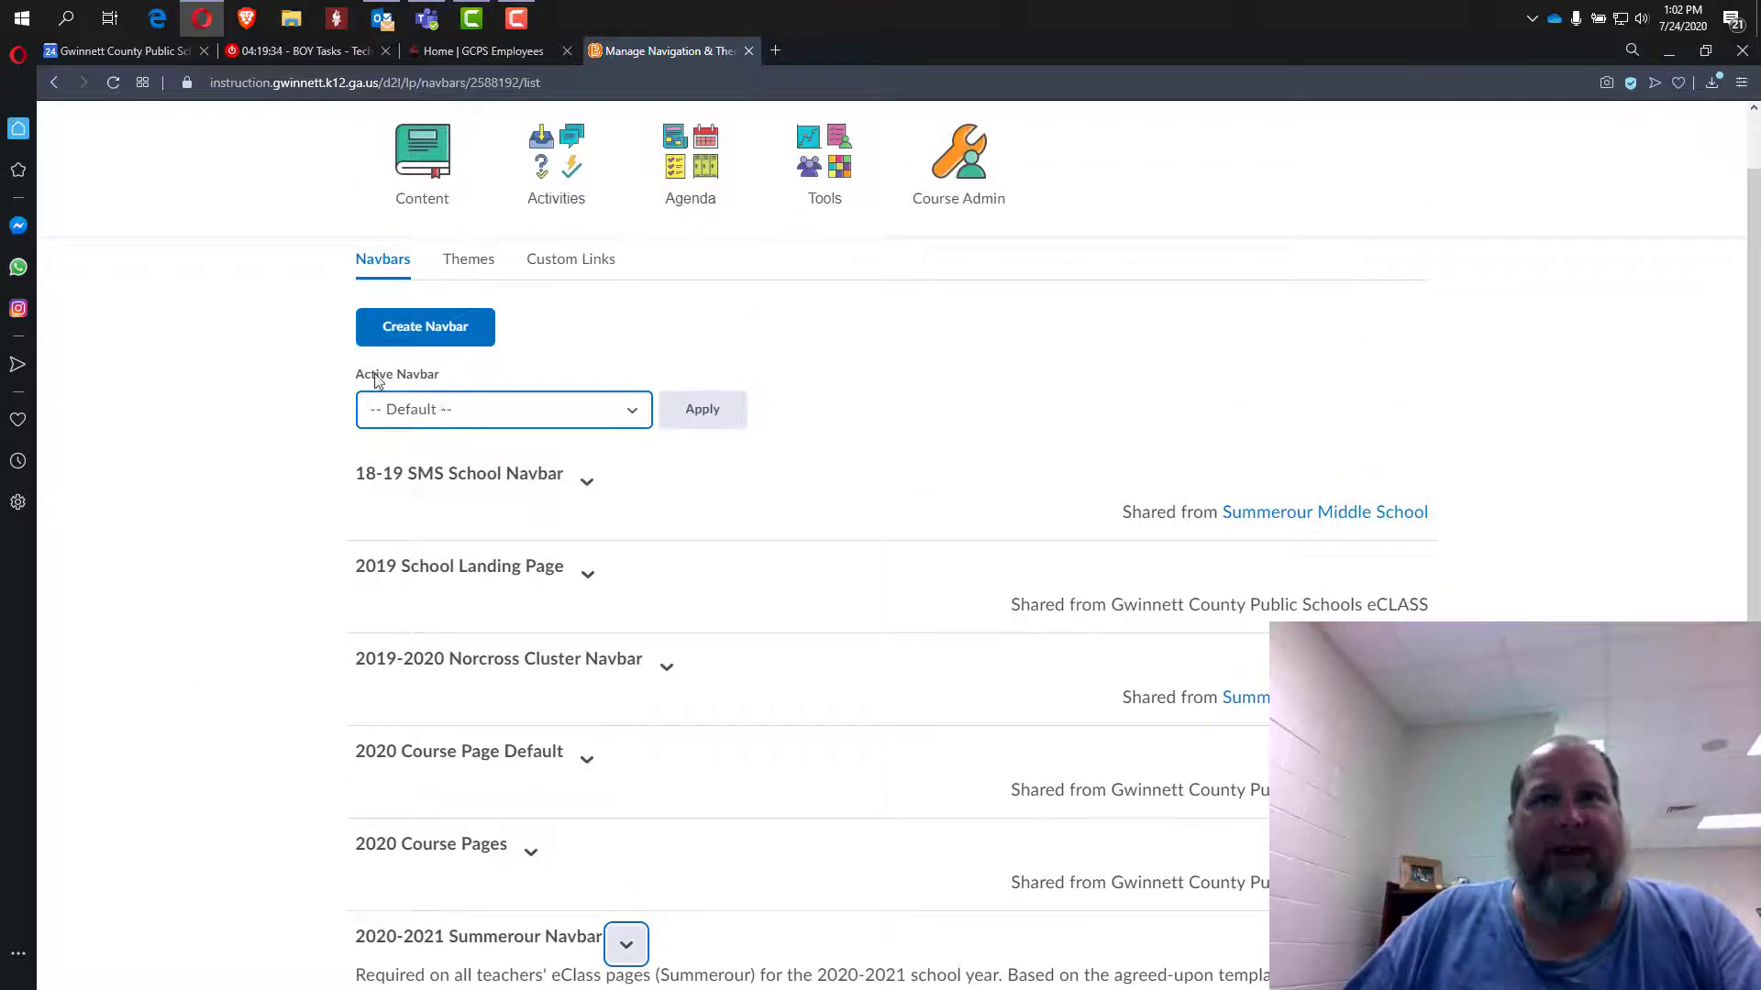
drag(377, 378, 428, 380)
click(434, 420)
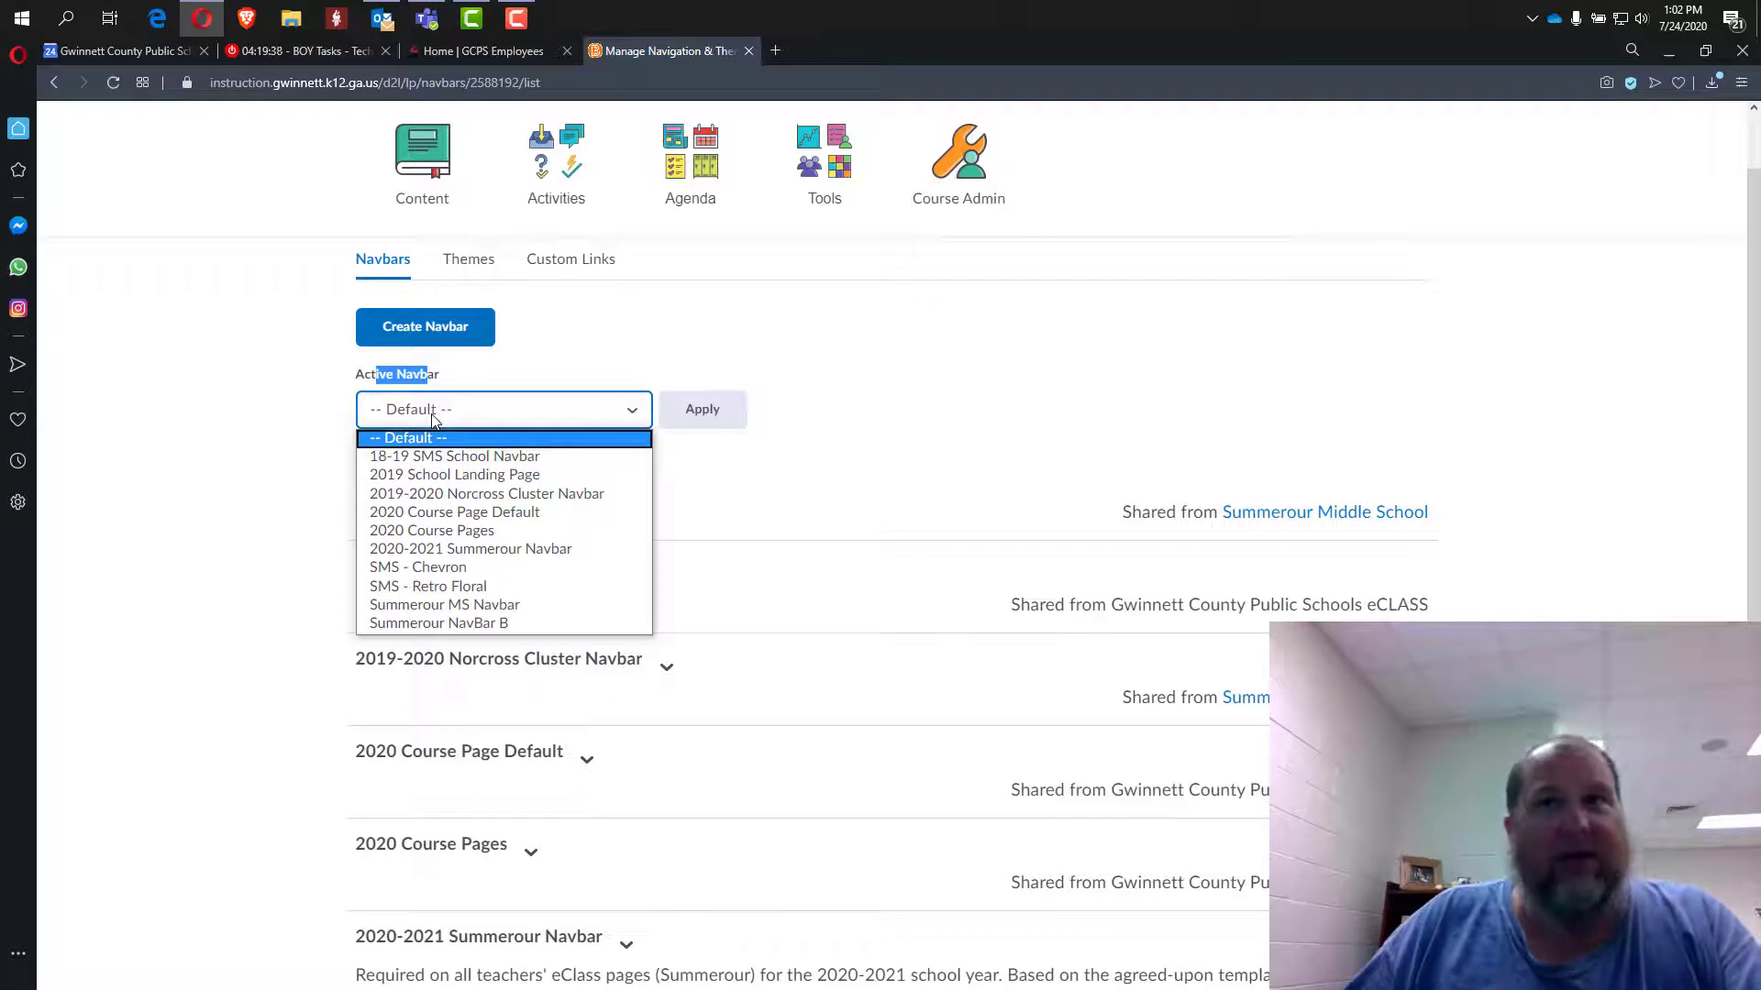
click(432, 550)
click(737, 419)
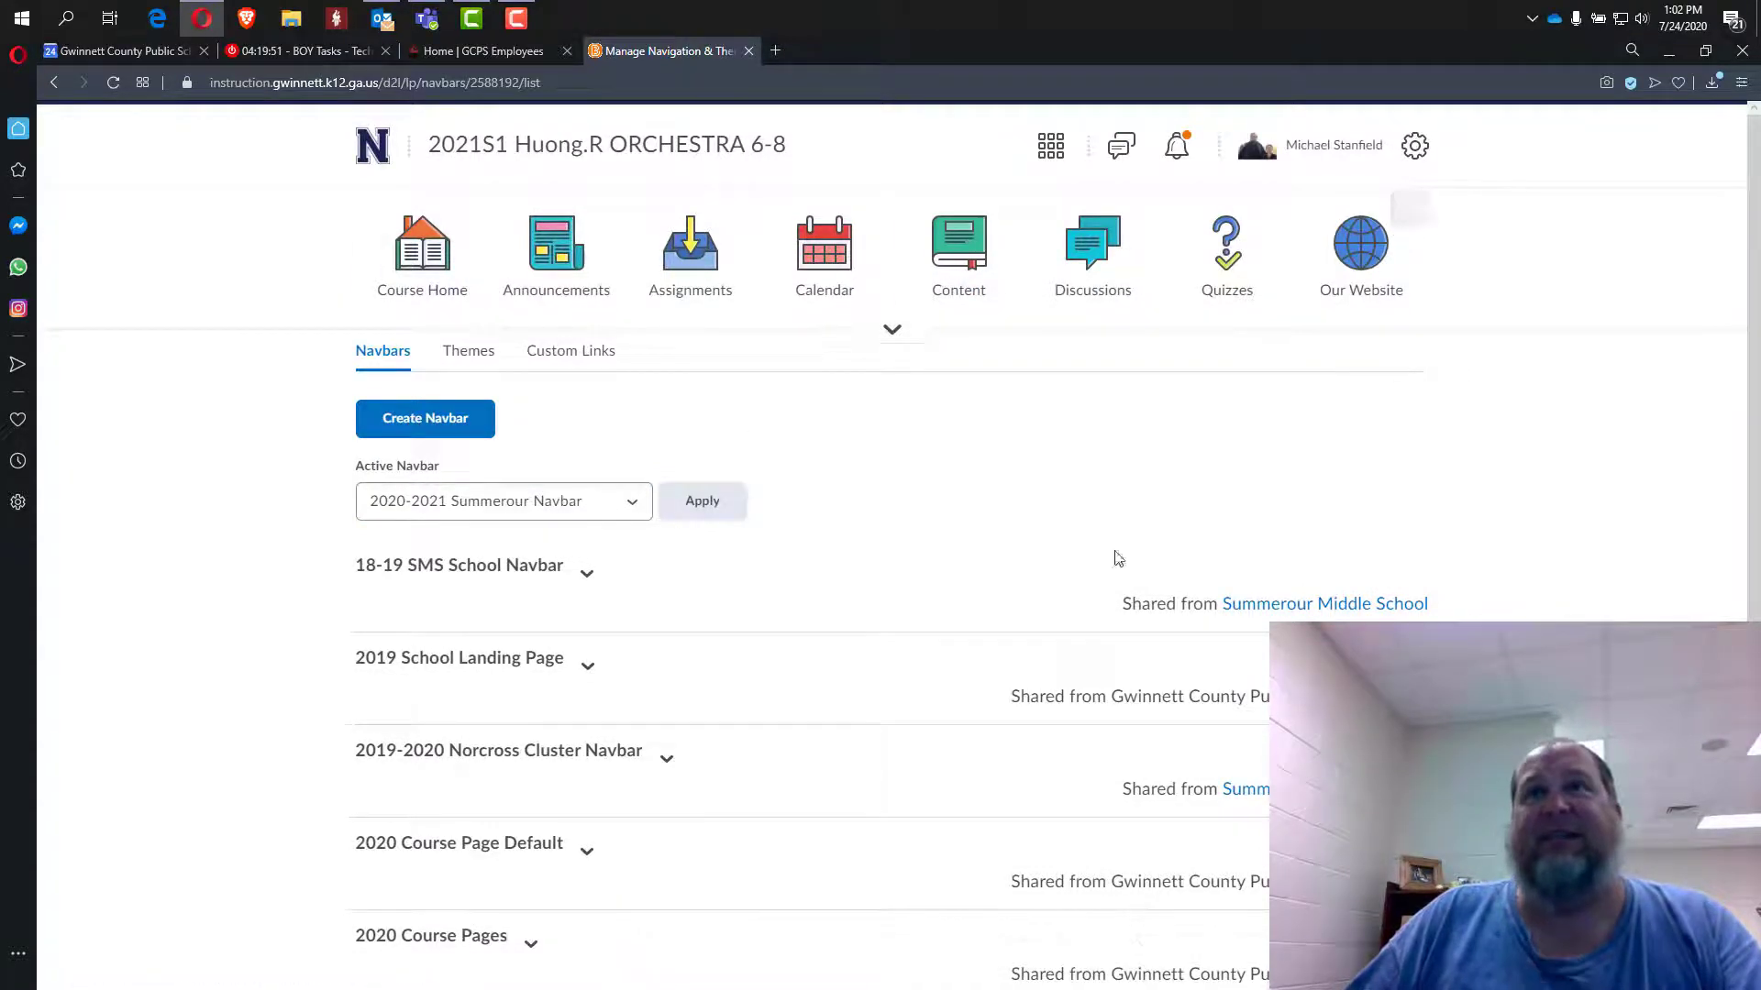
Visit the course homepage, then the Announcements, Assignments and Calendar pages.
click(609, 148)
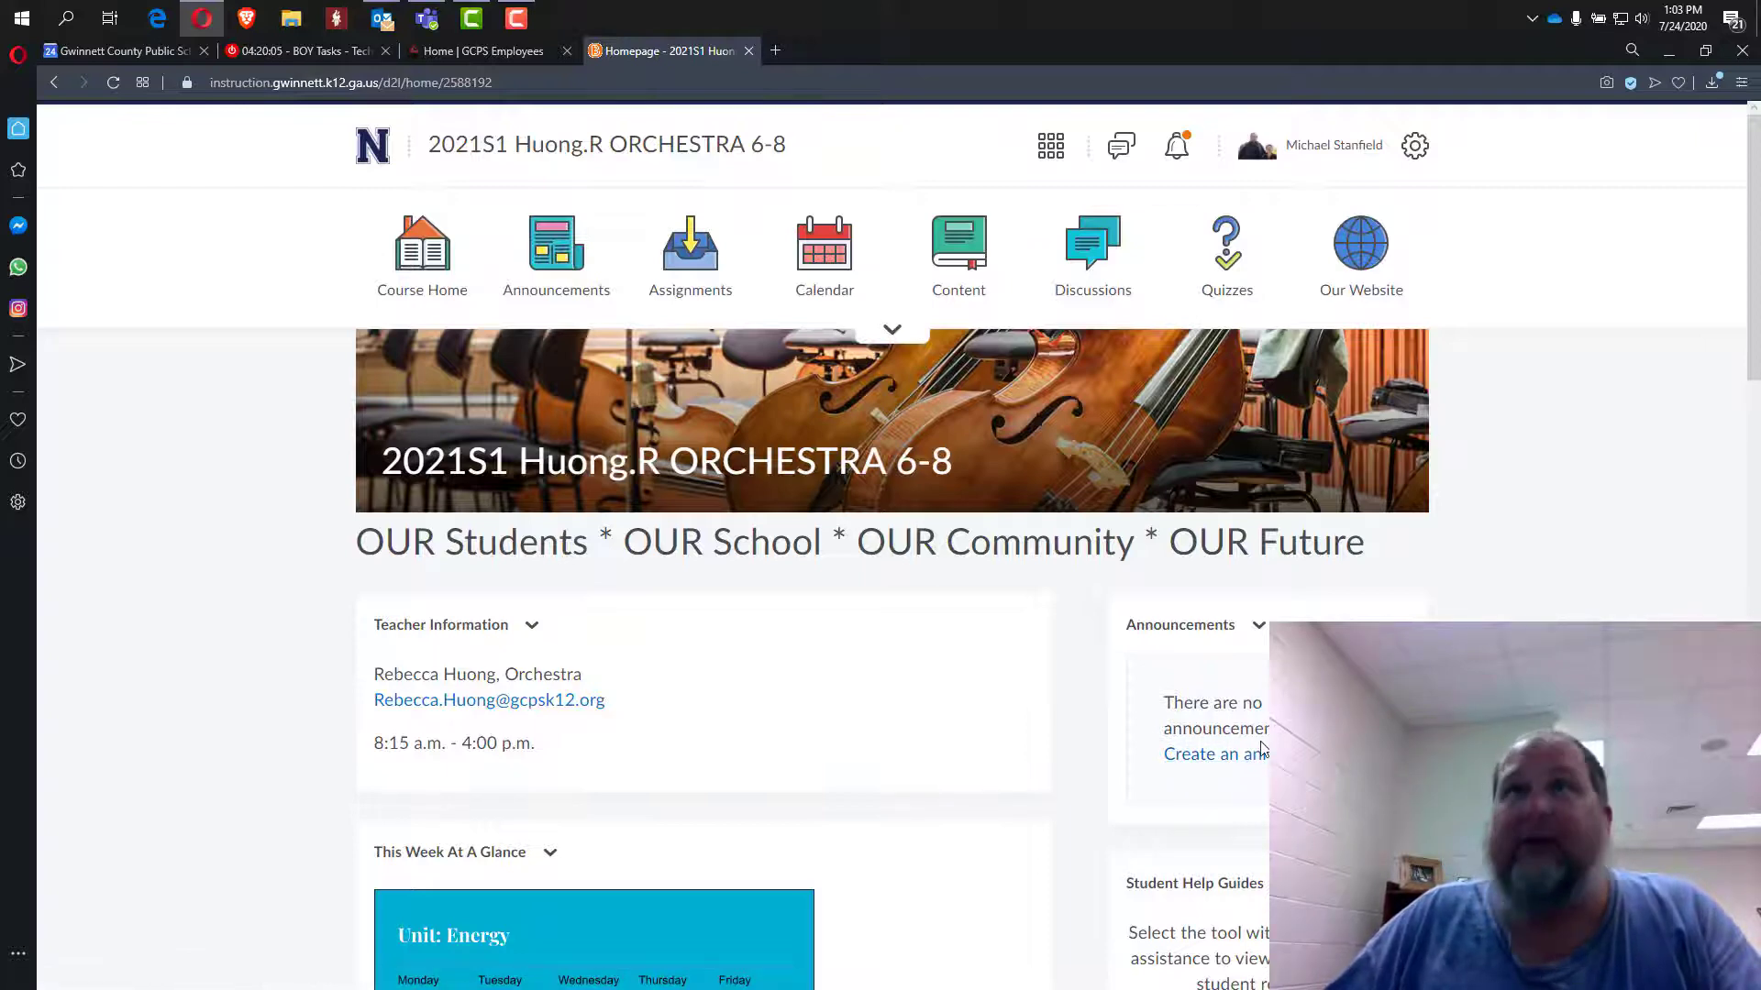
click(547, 237)
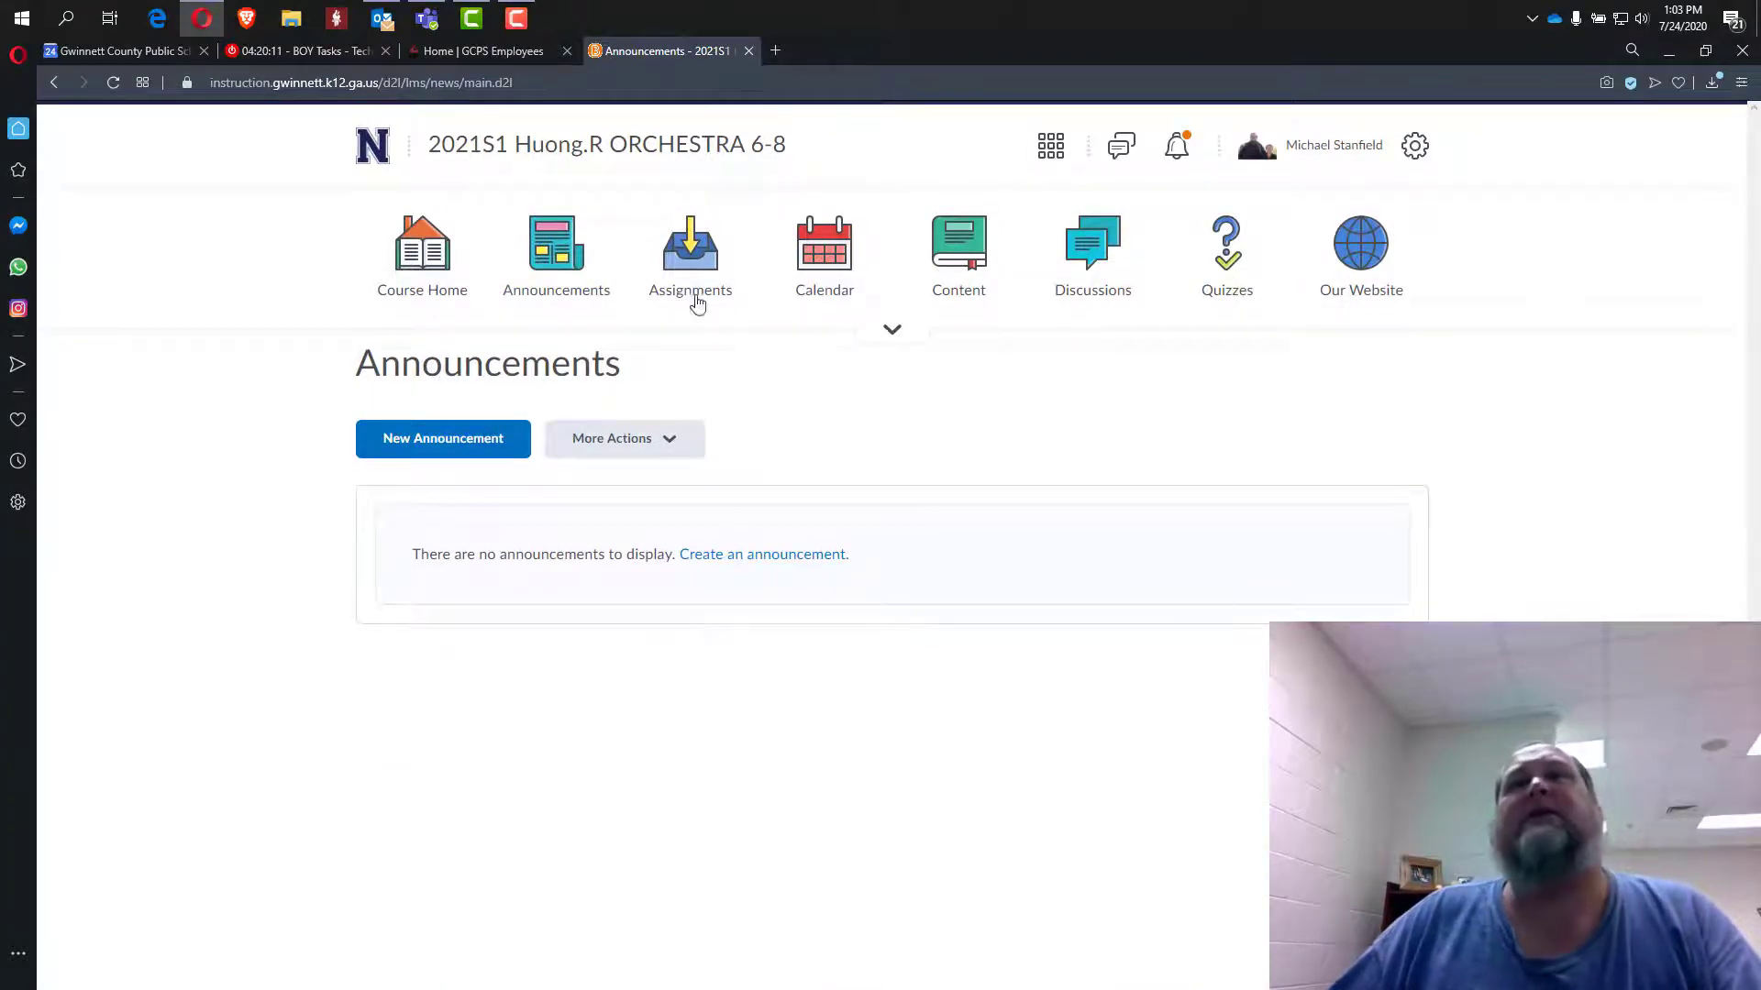
click(685, 232)
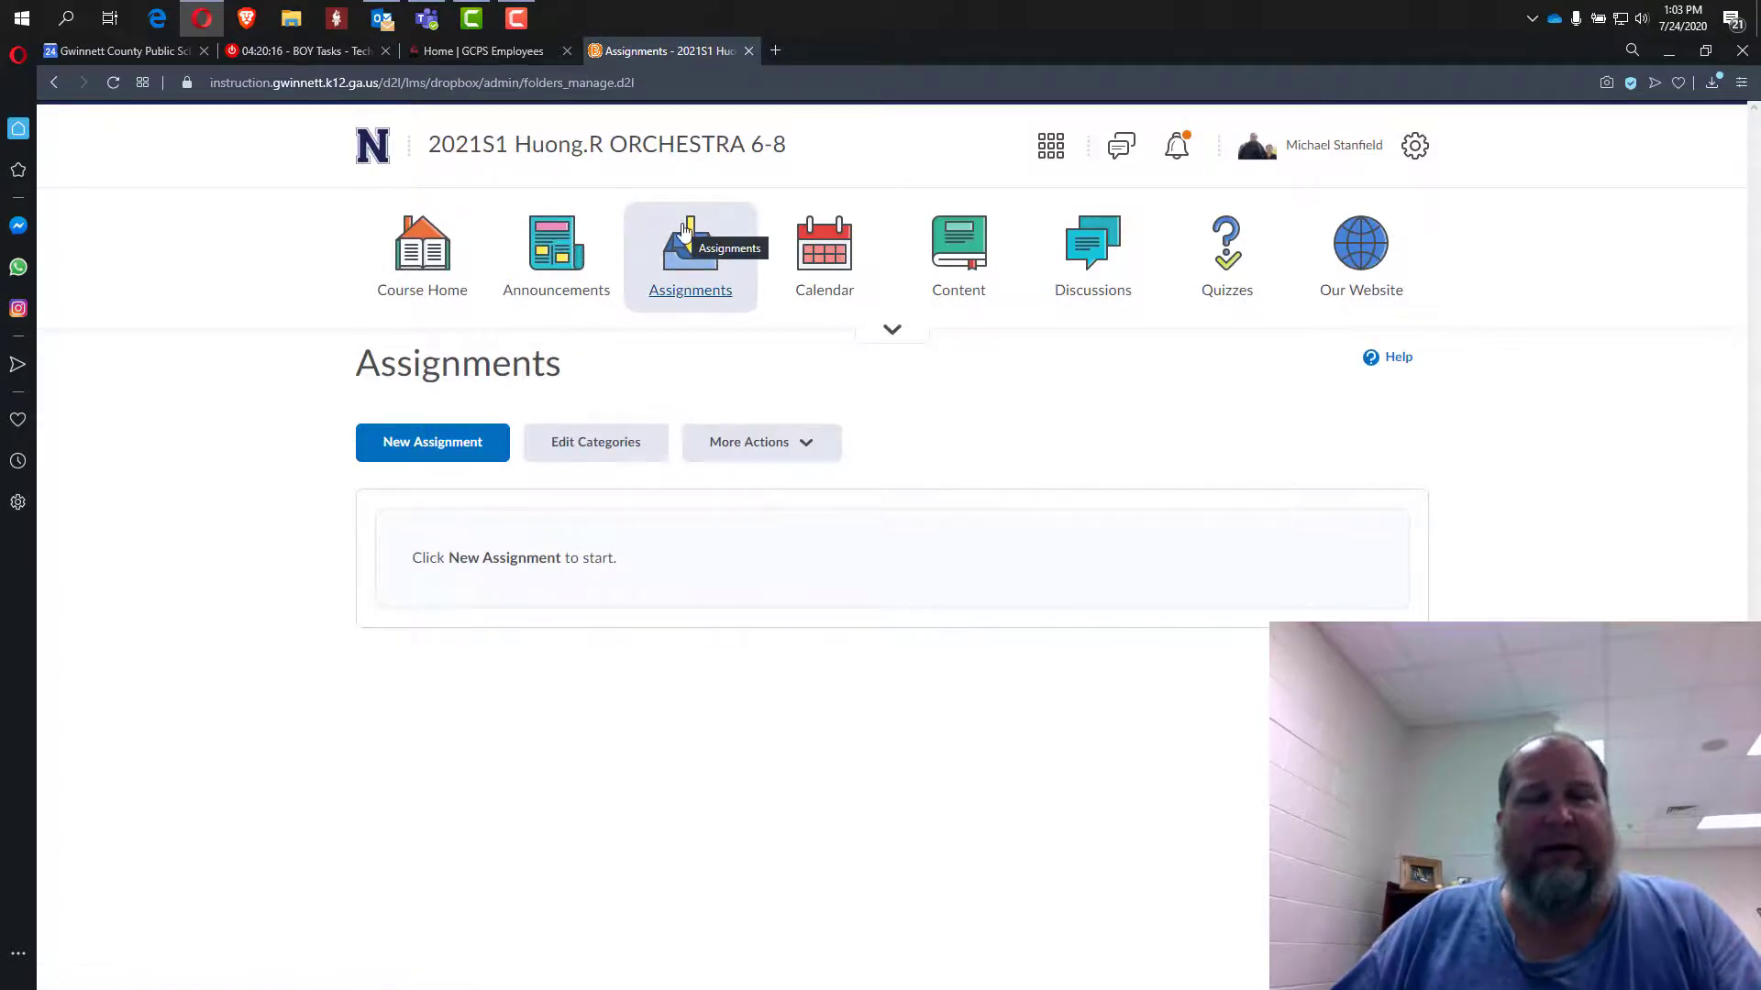
click(827, 266)
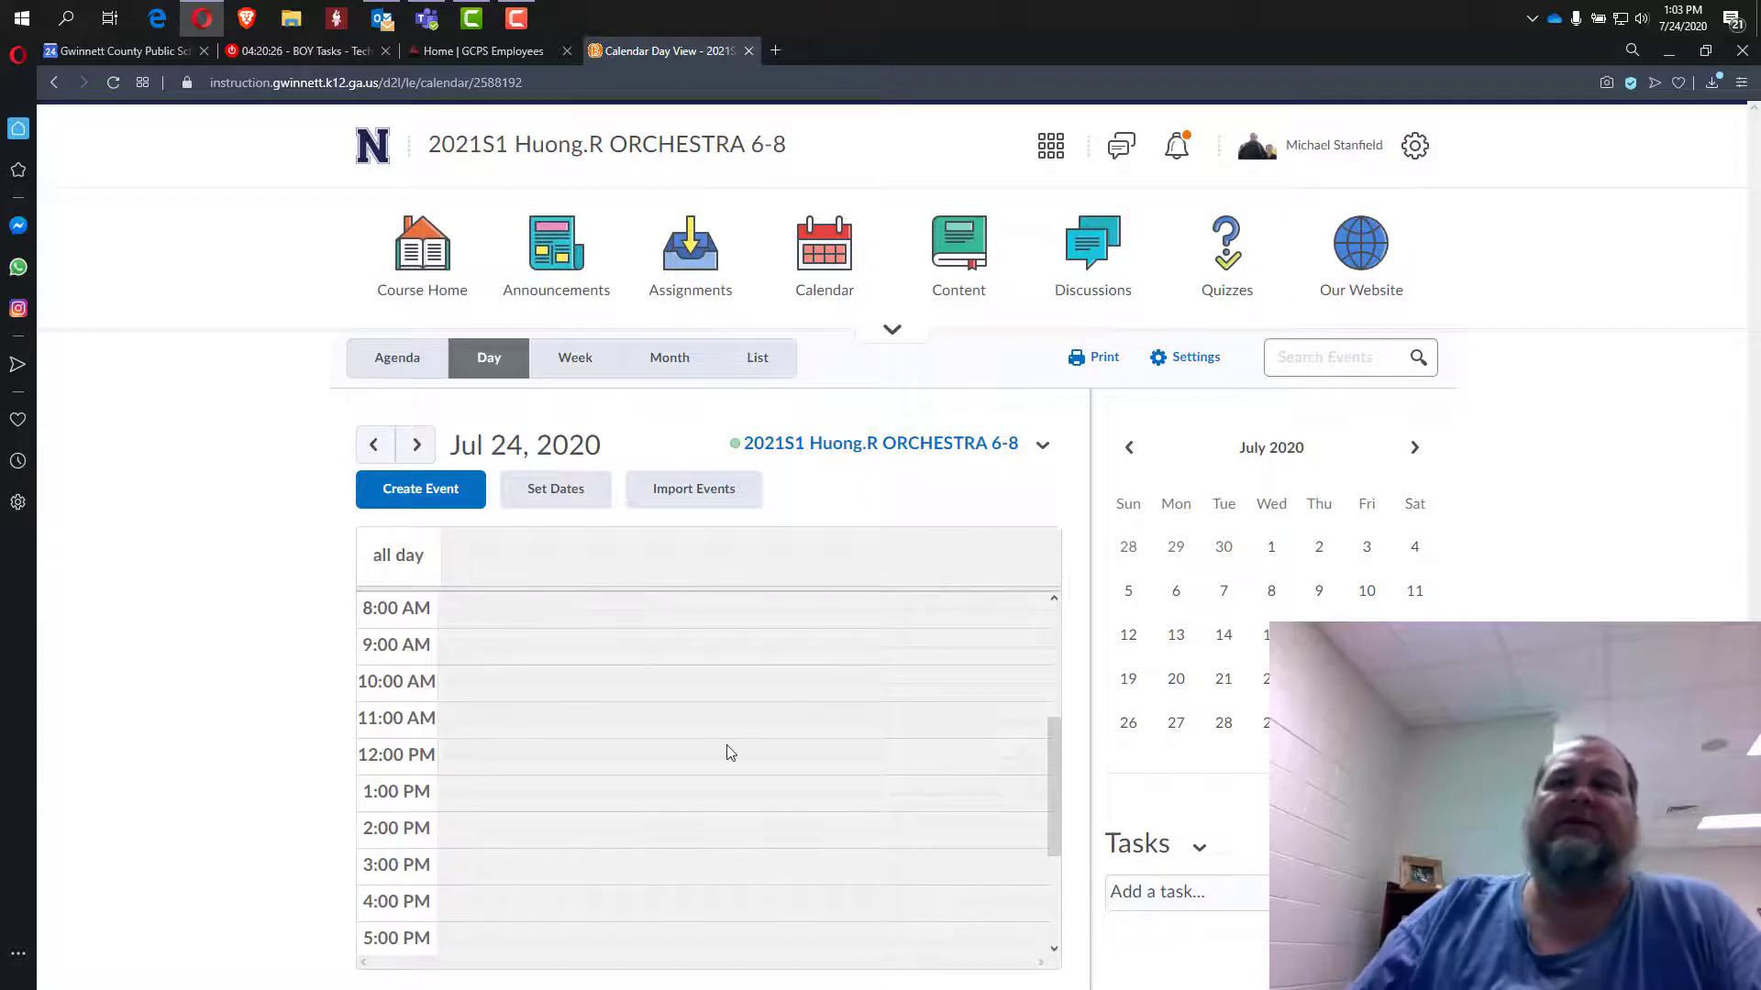
scroll(729, 752, down, 2)
scroll(598, 757, up, 3)
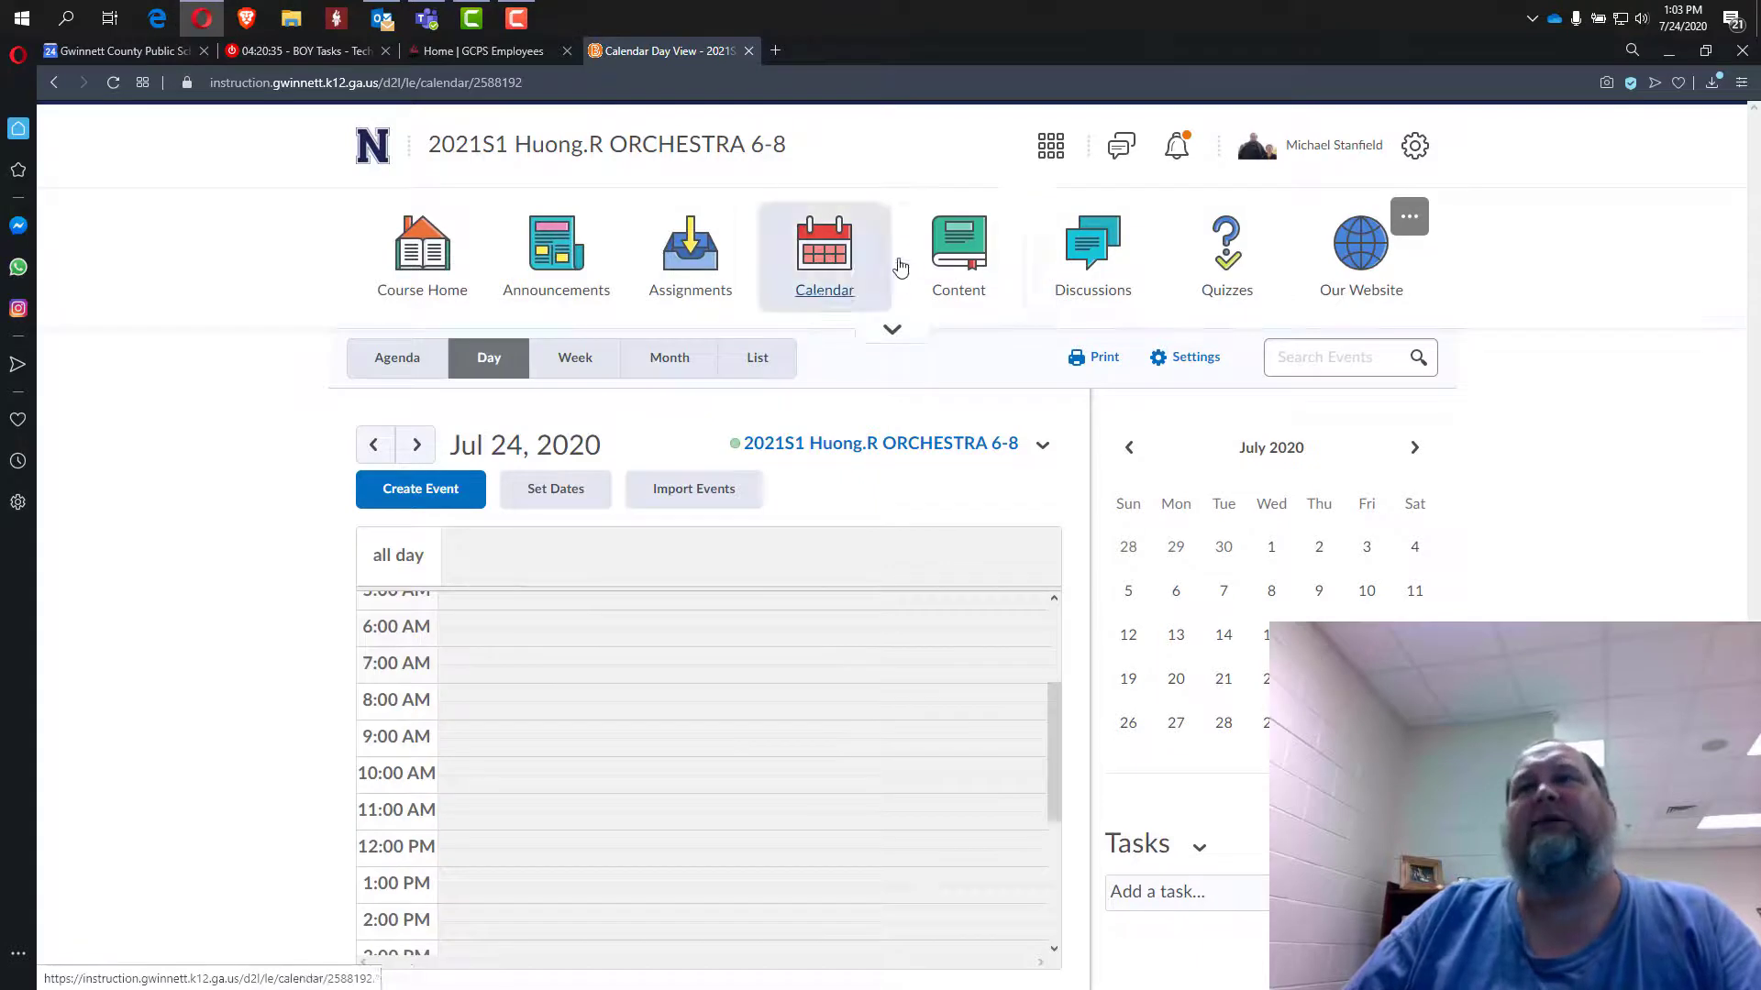
Open the Content, Discussions and Quizzes pages, then the Our Website link.
click(963, 263)
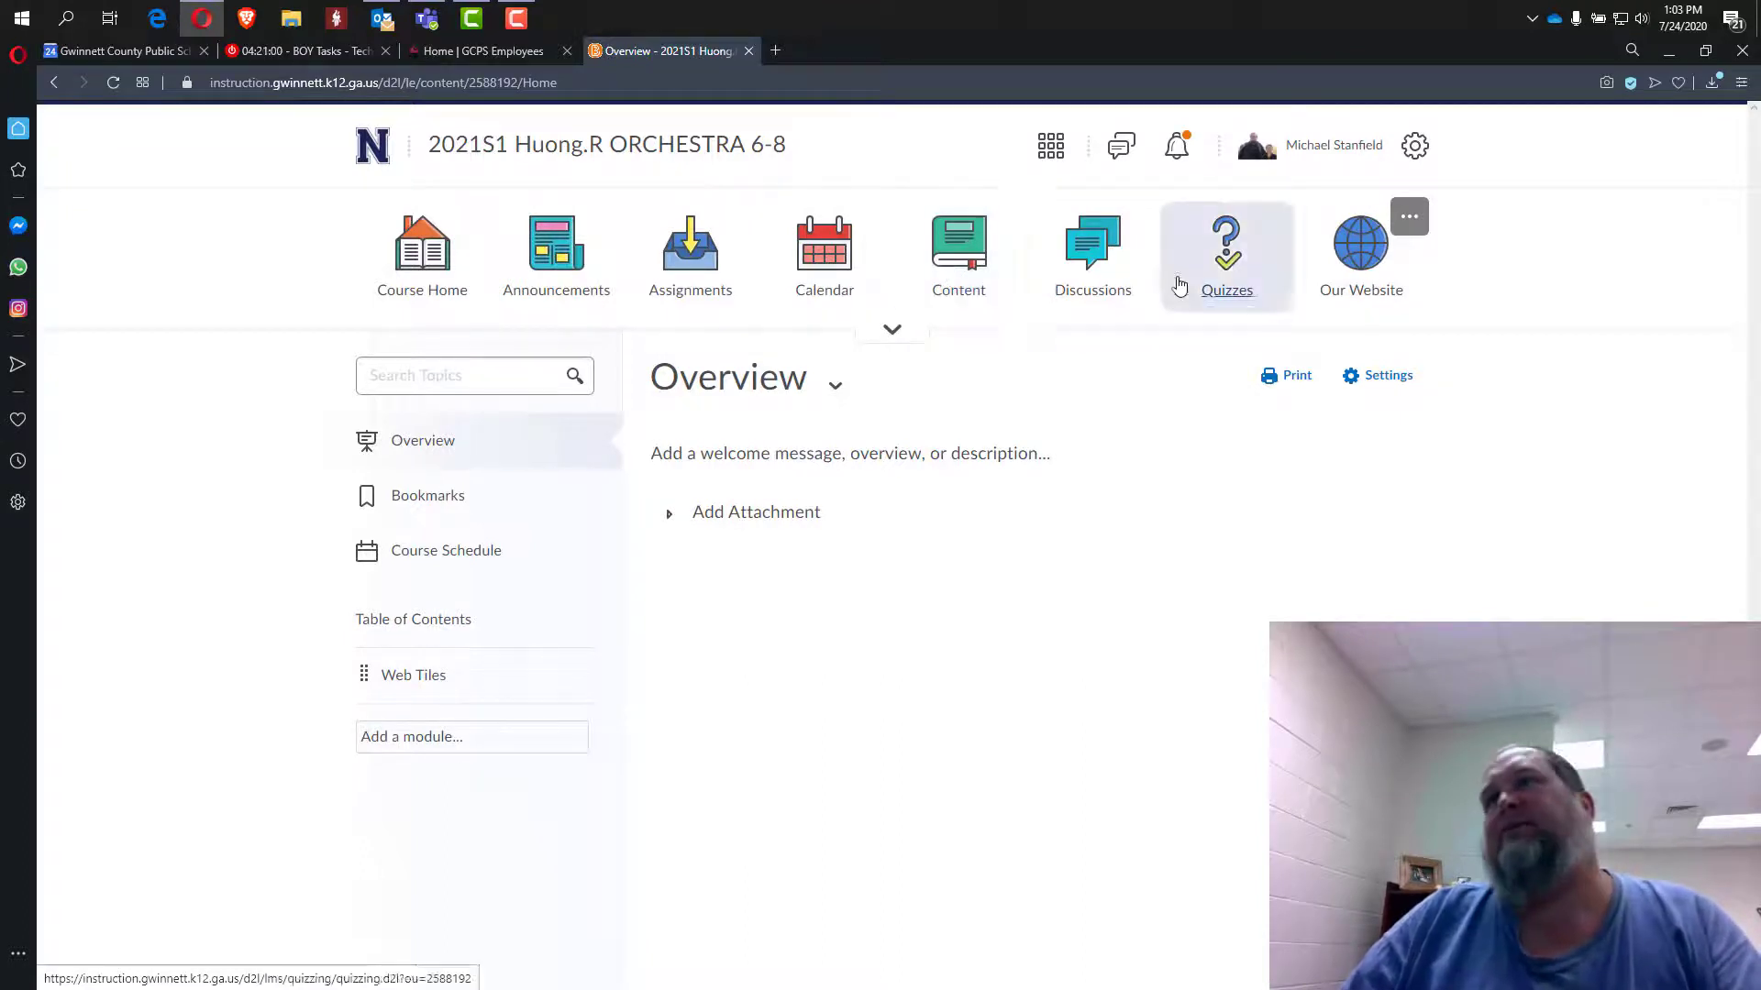
click(1092, 277)
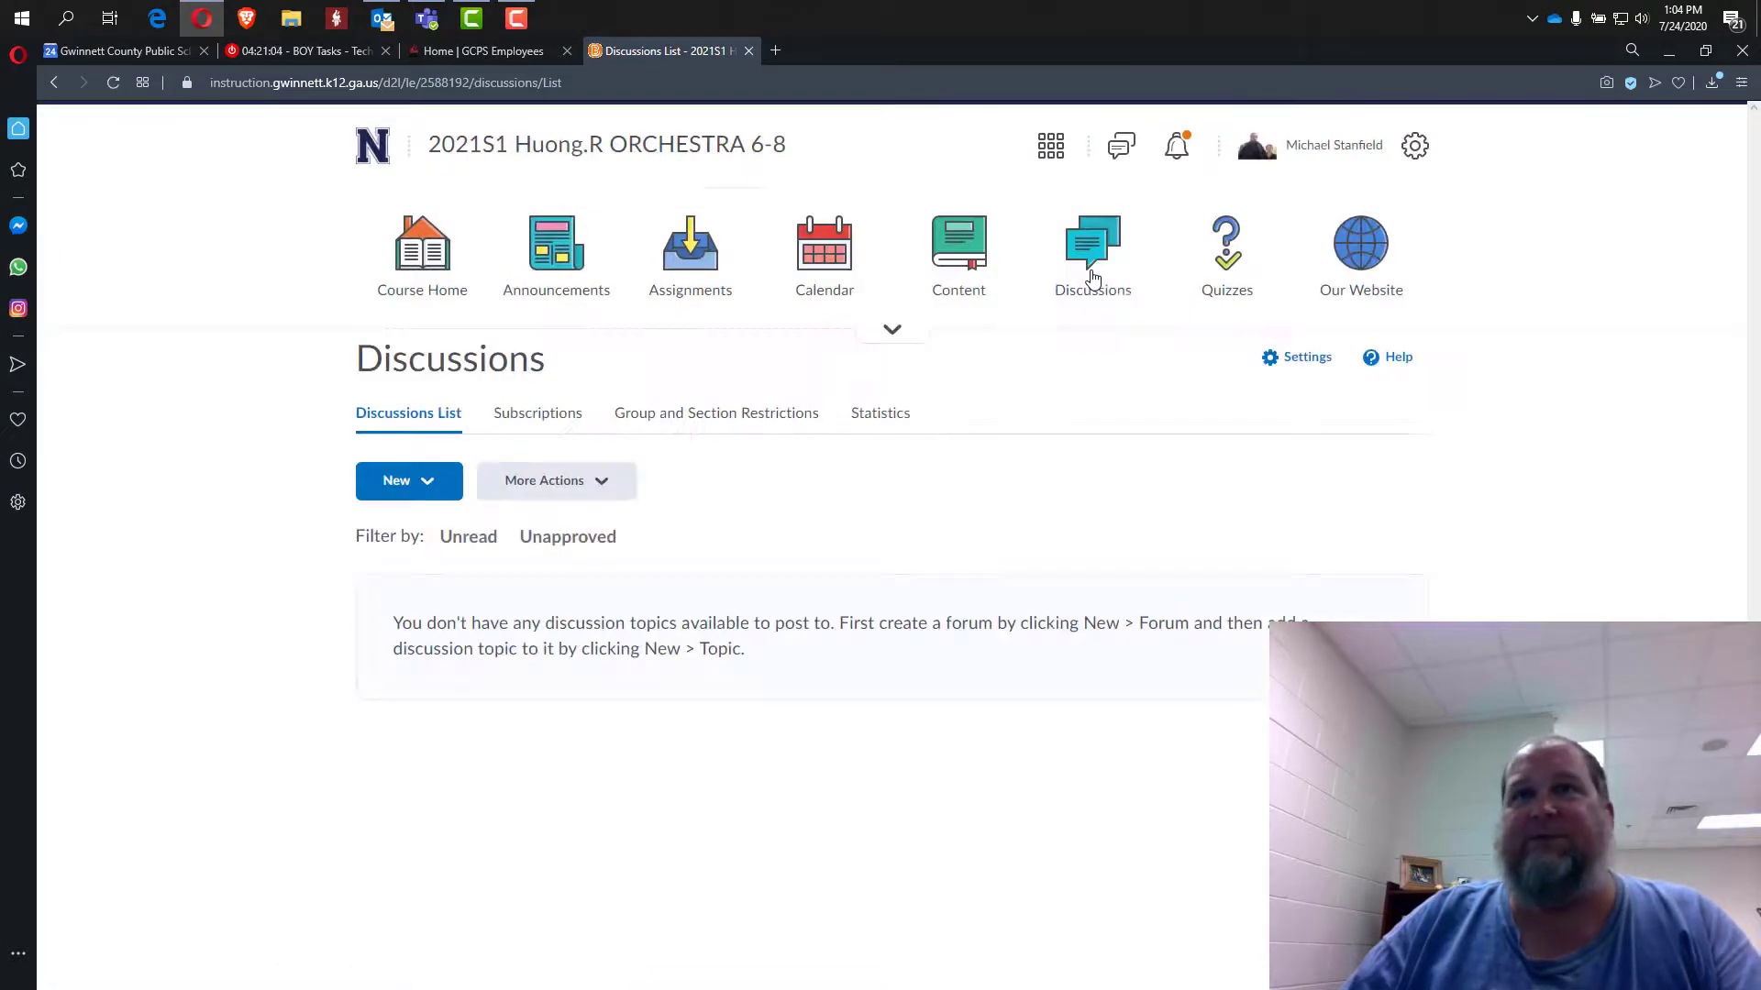
click(1242, 290)
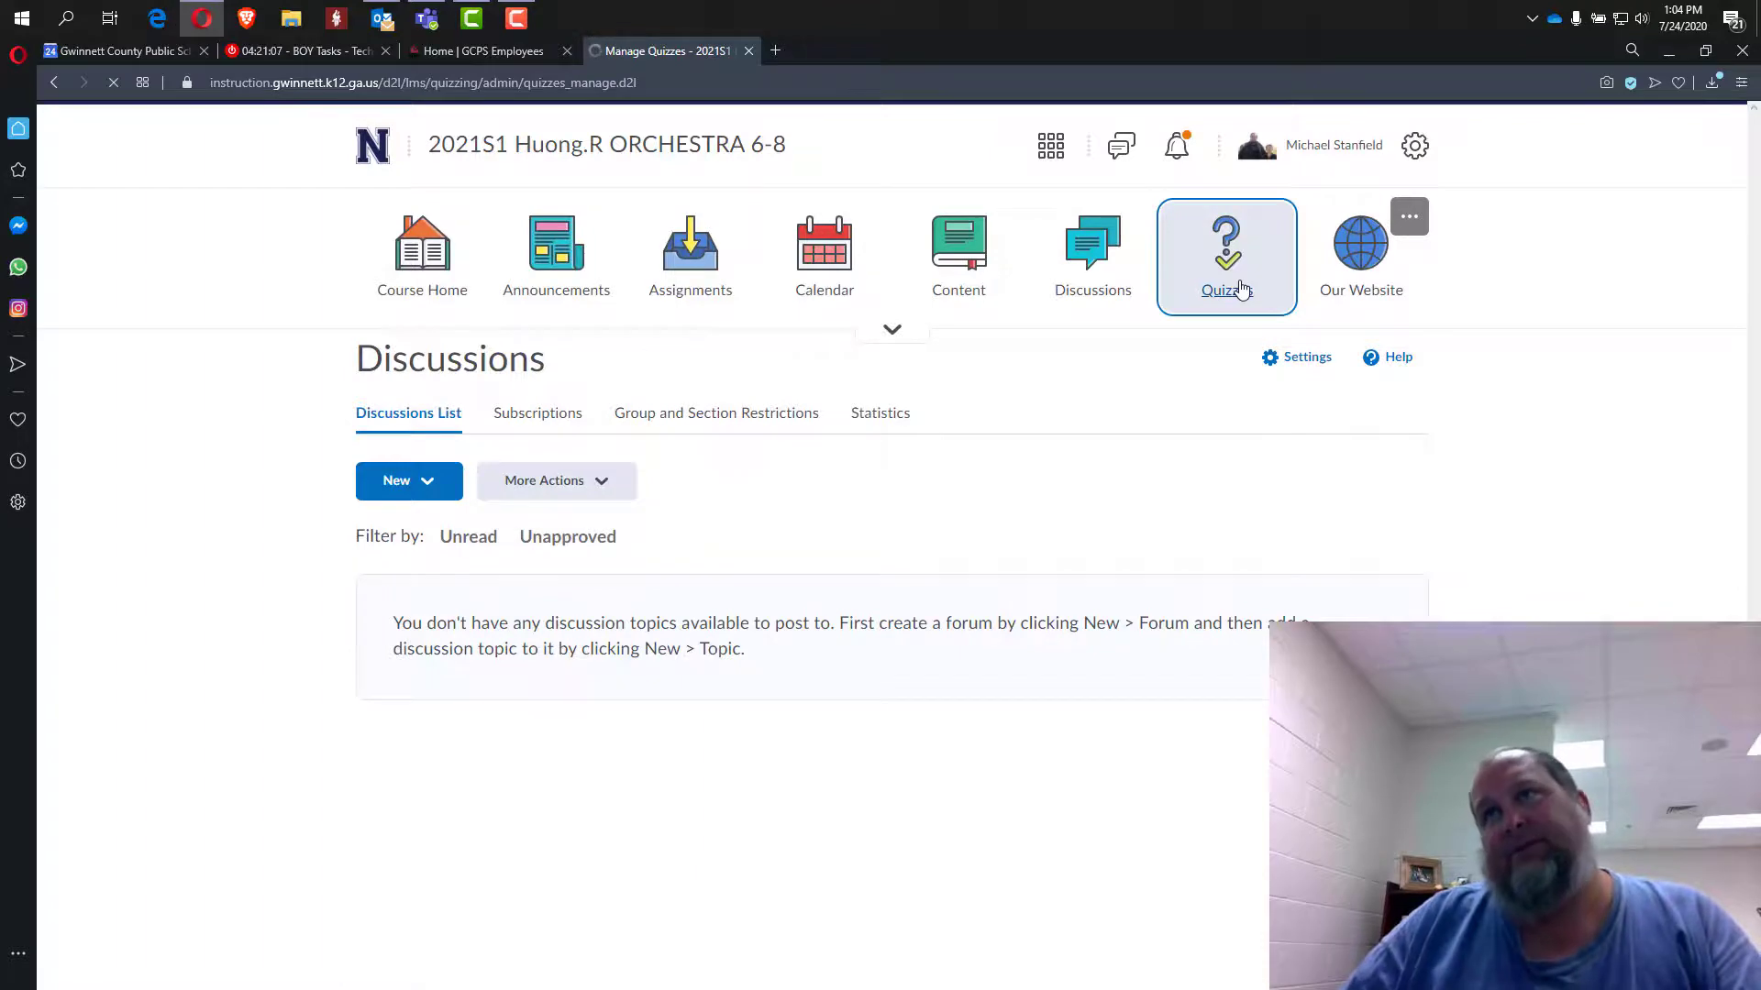
click(1347, 262)
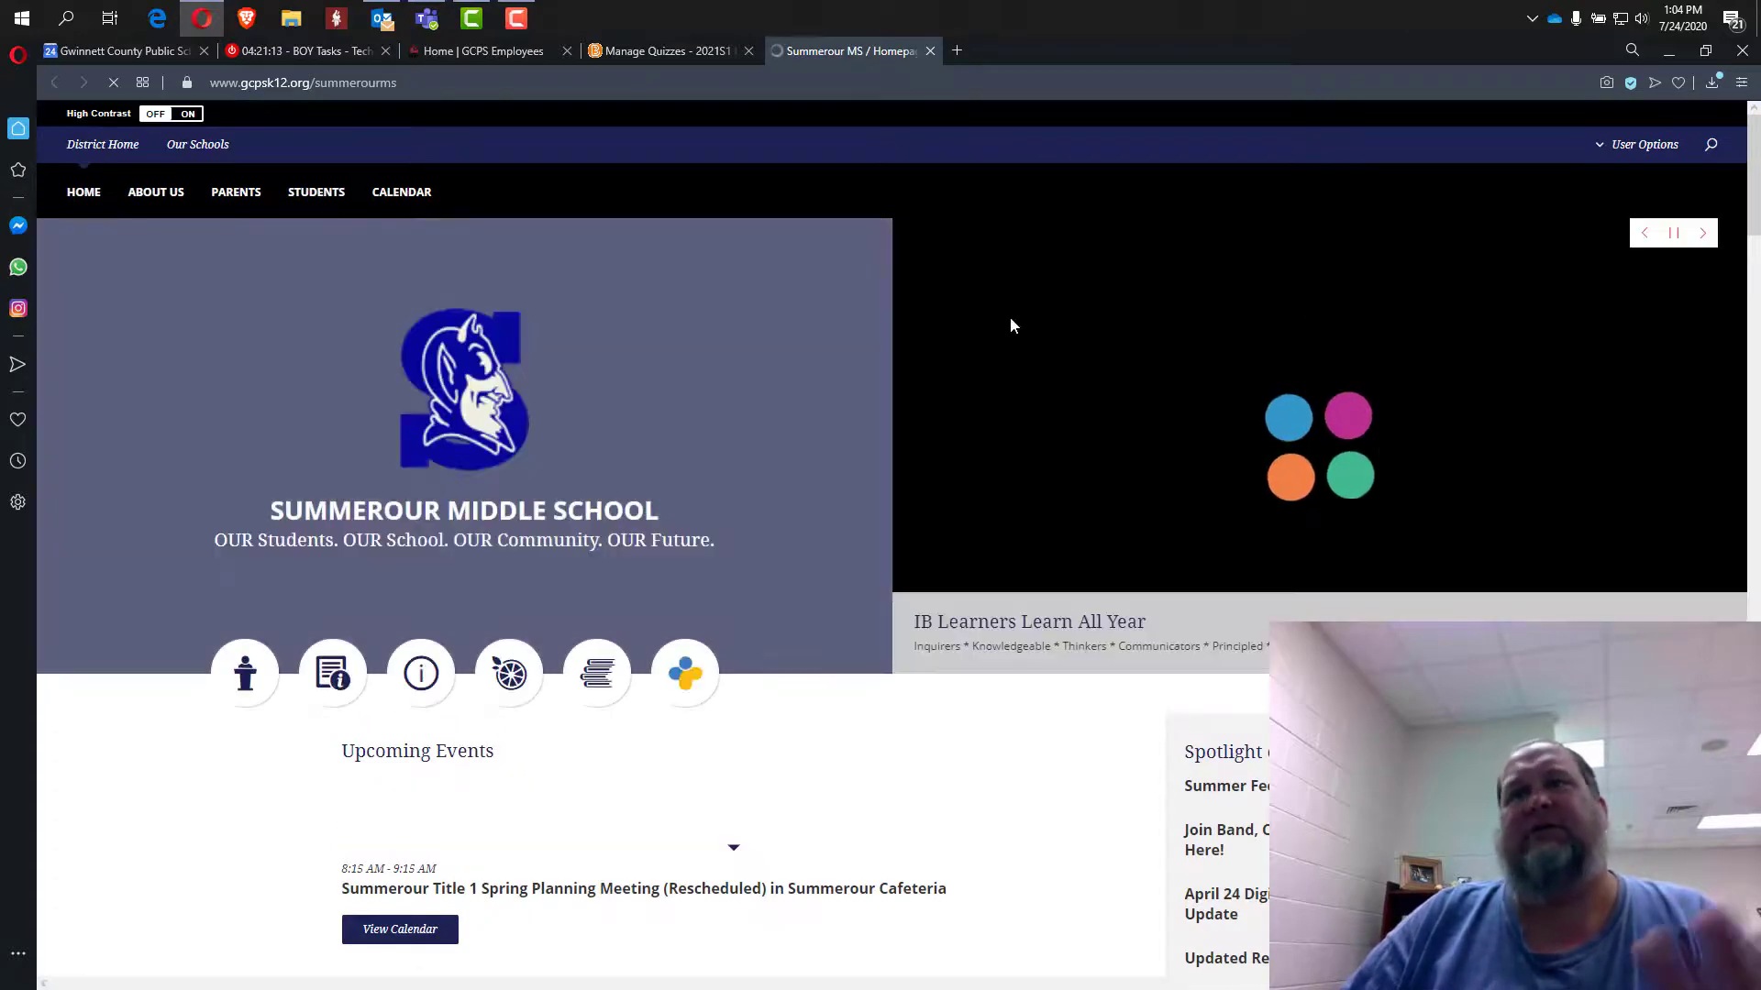
Return from the school website to the Manage Quizzes tab in eCLASS.
click(678, 40)
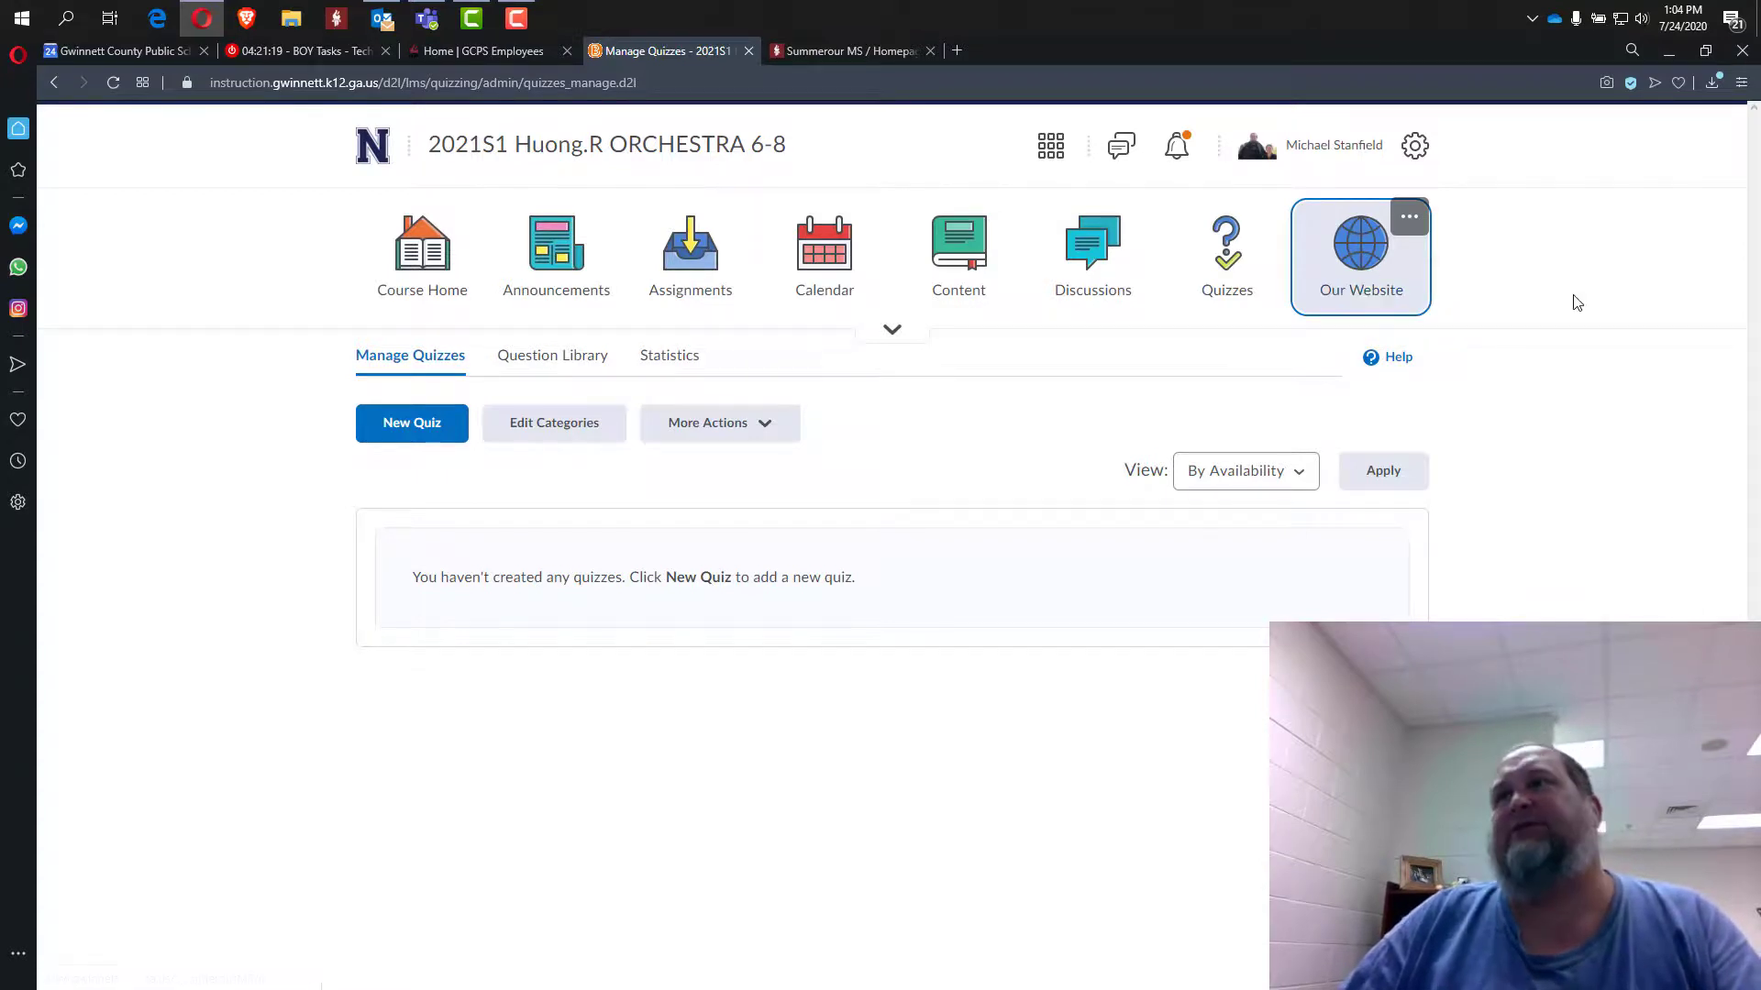
Open Course Admin from the navbar's hidden links and scroll through its tools.
click(894, 332)
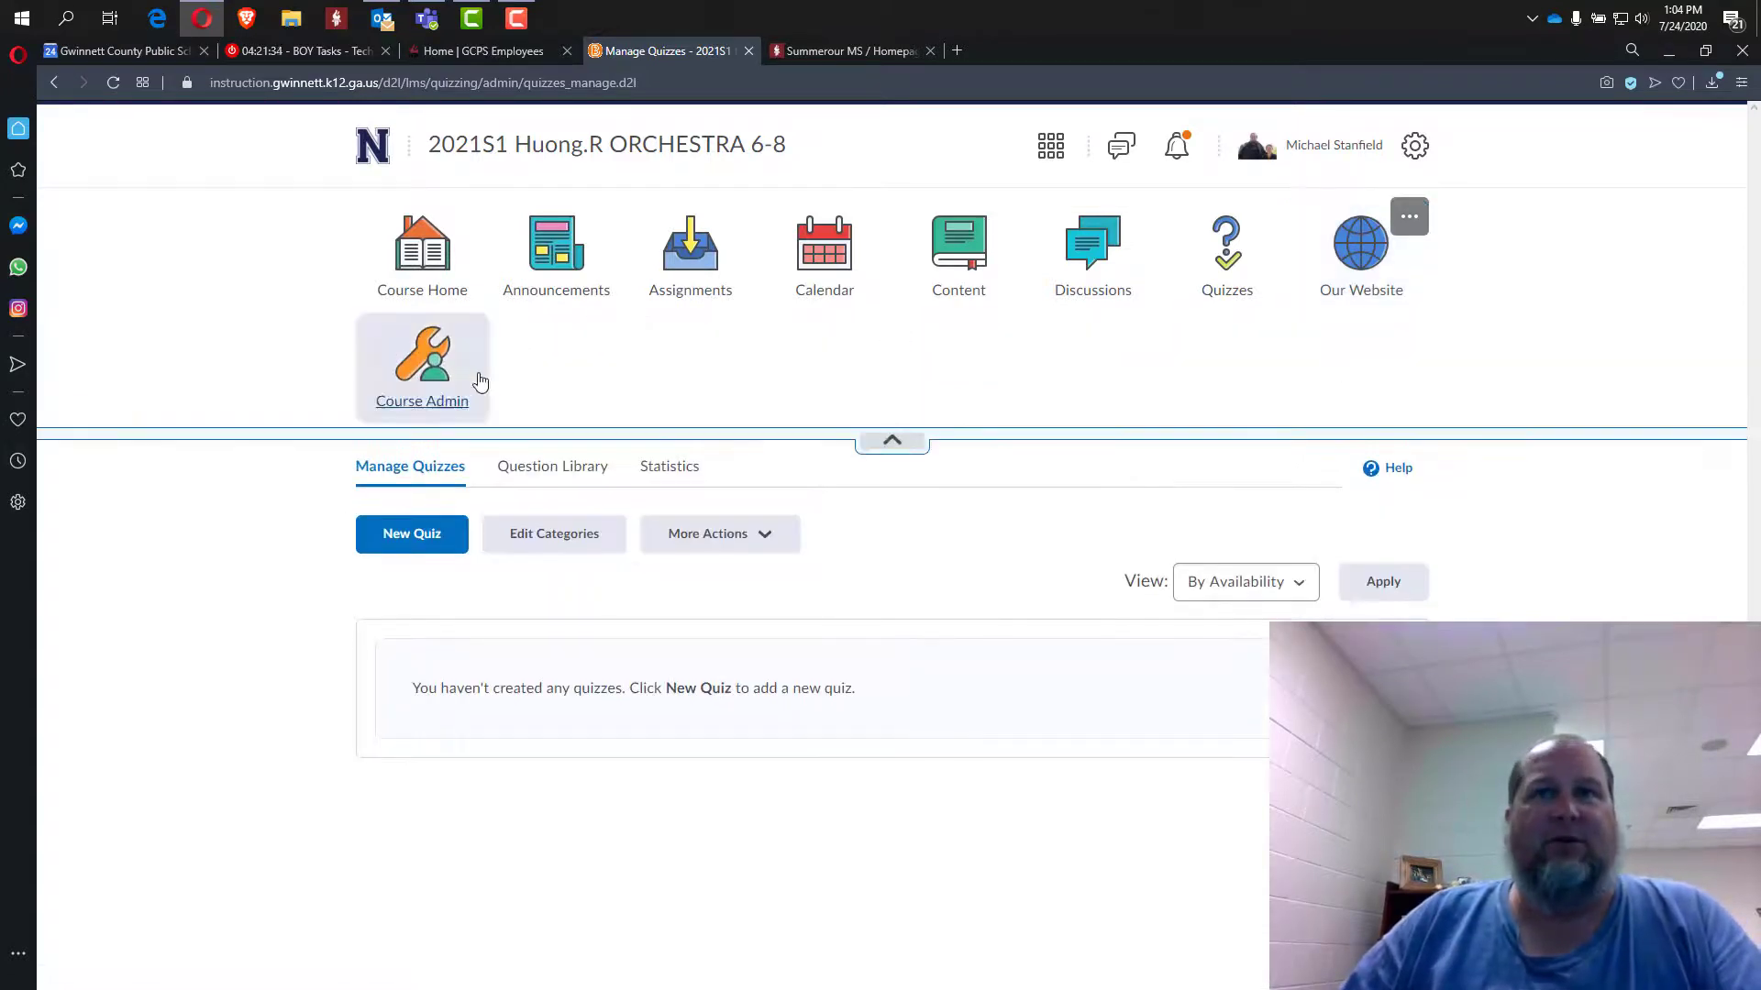
click(394, 376)
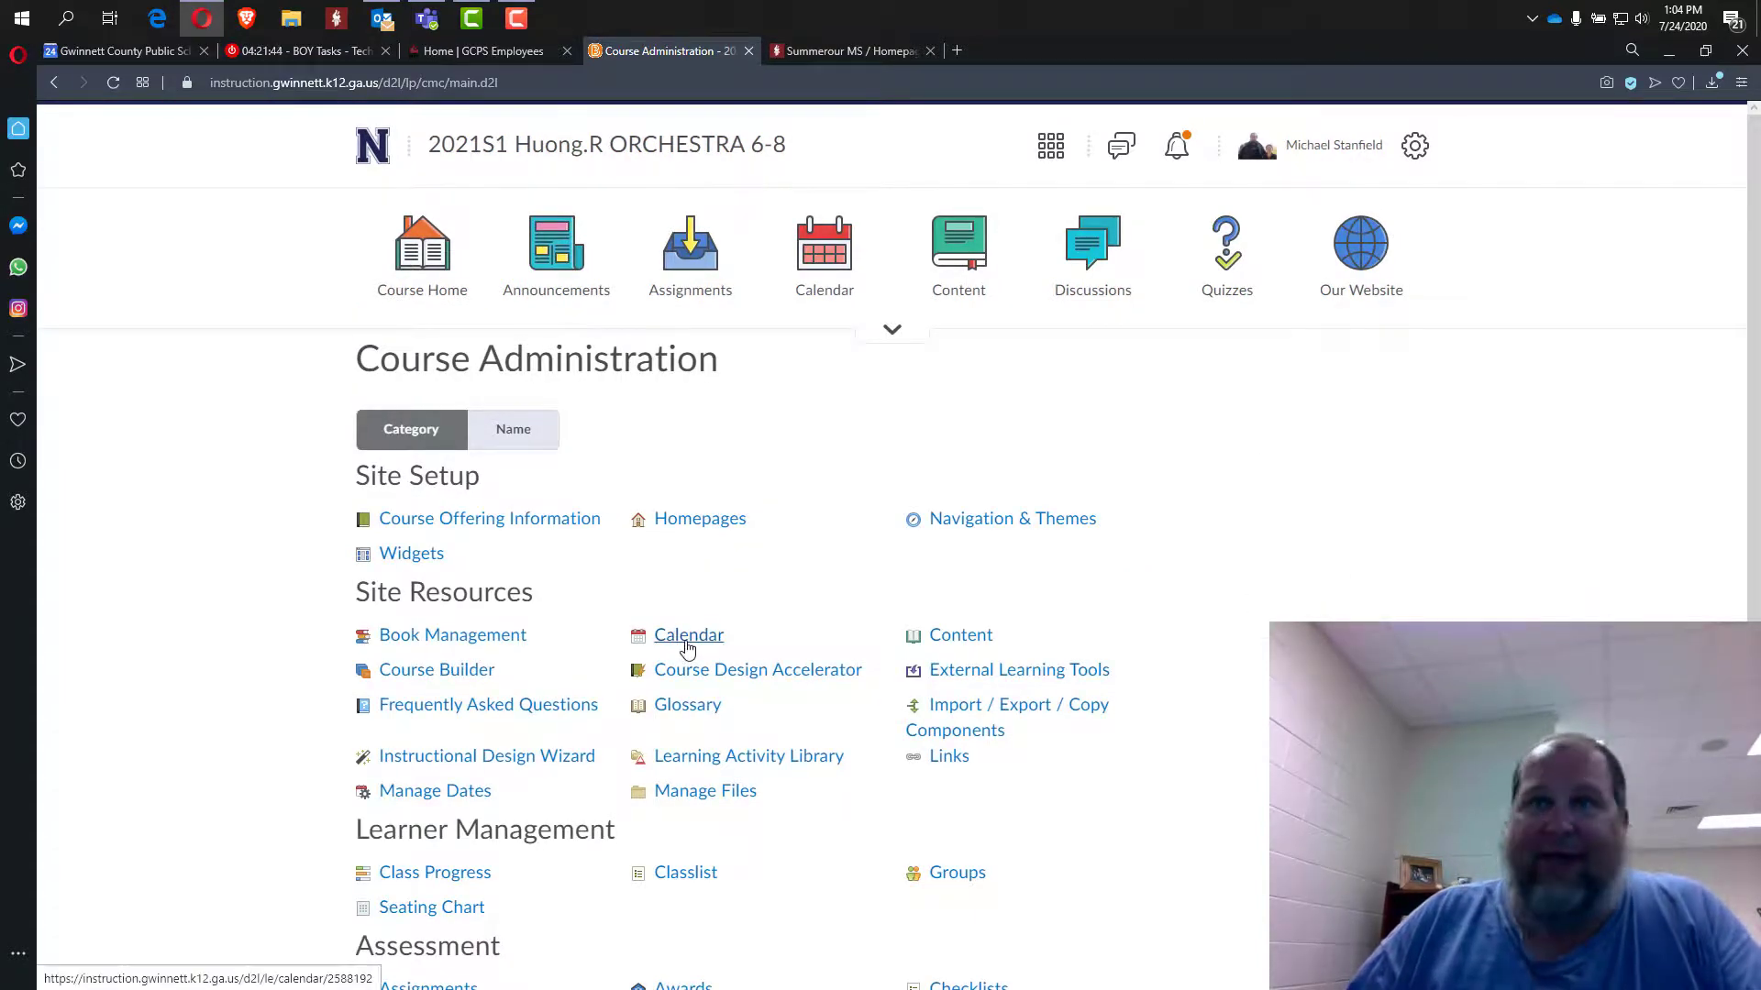
scroll(480, 814, down, 3)
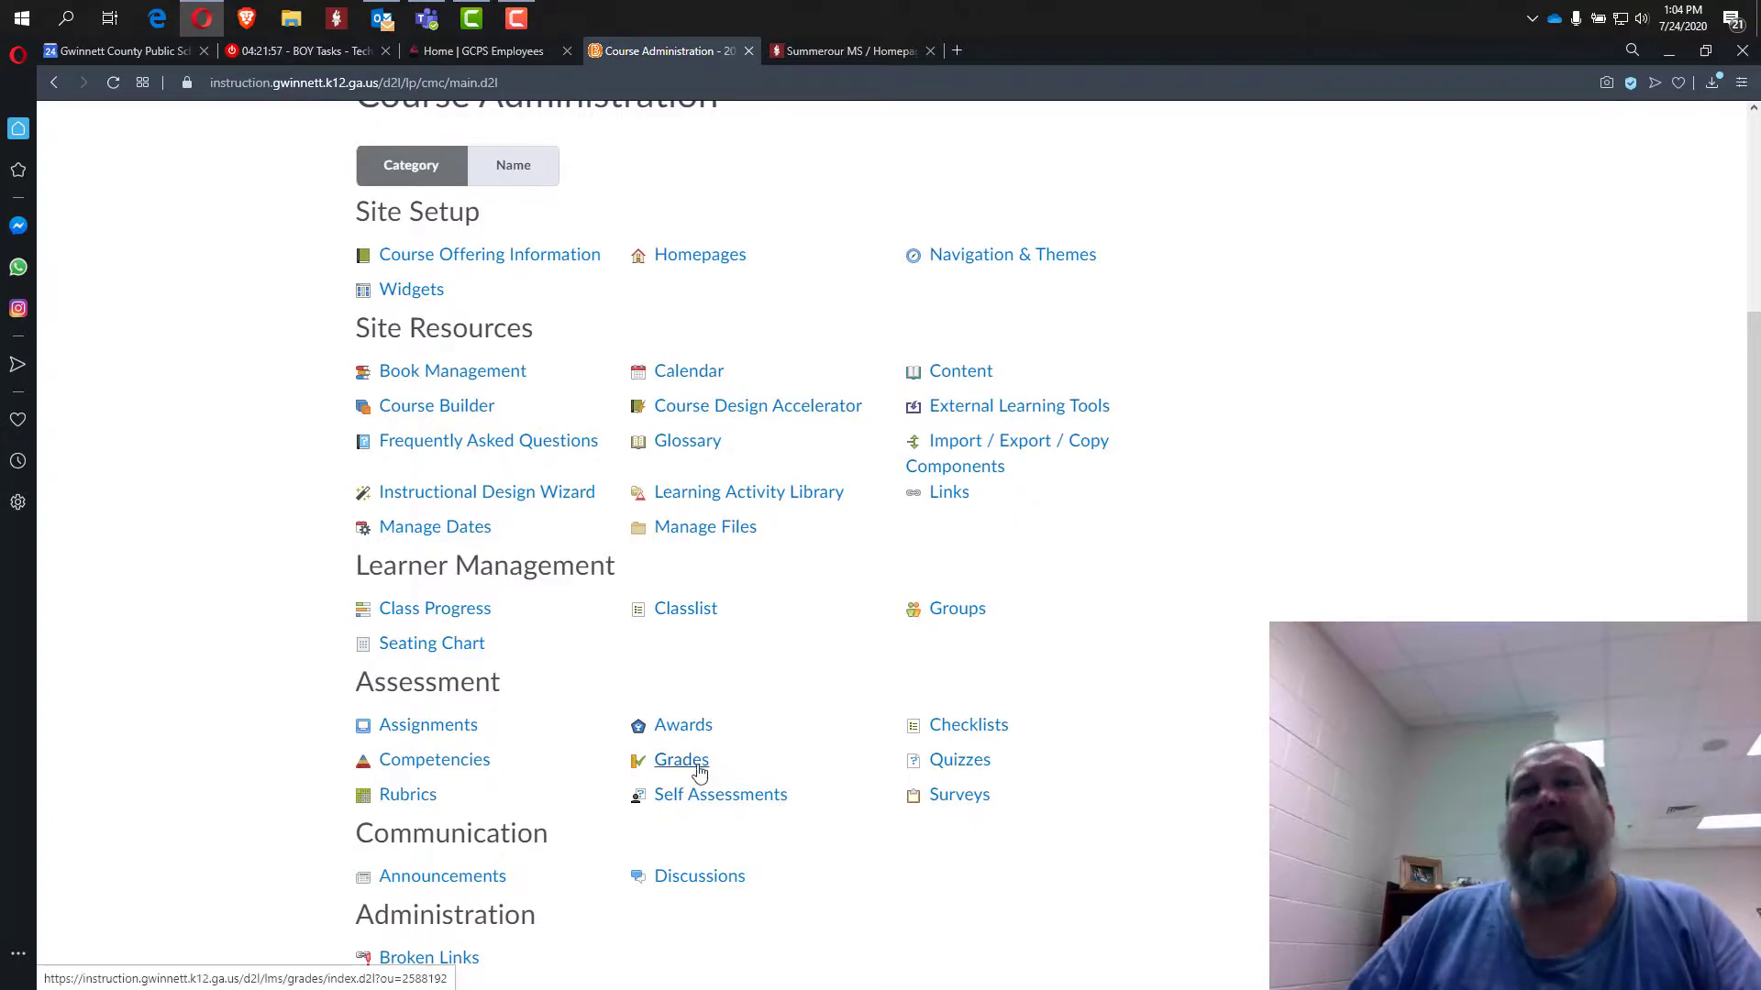
scroll(753, 743, up, 2)
scroll(917, 688, down, 2)
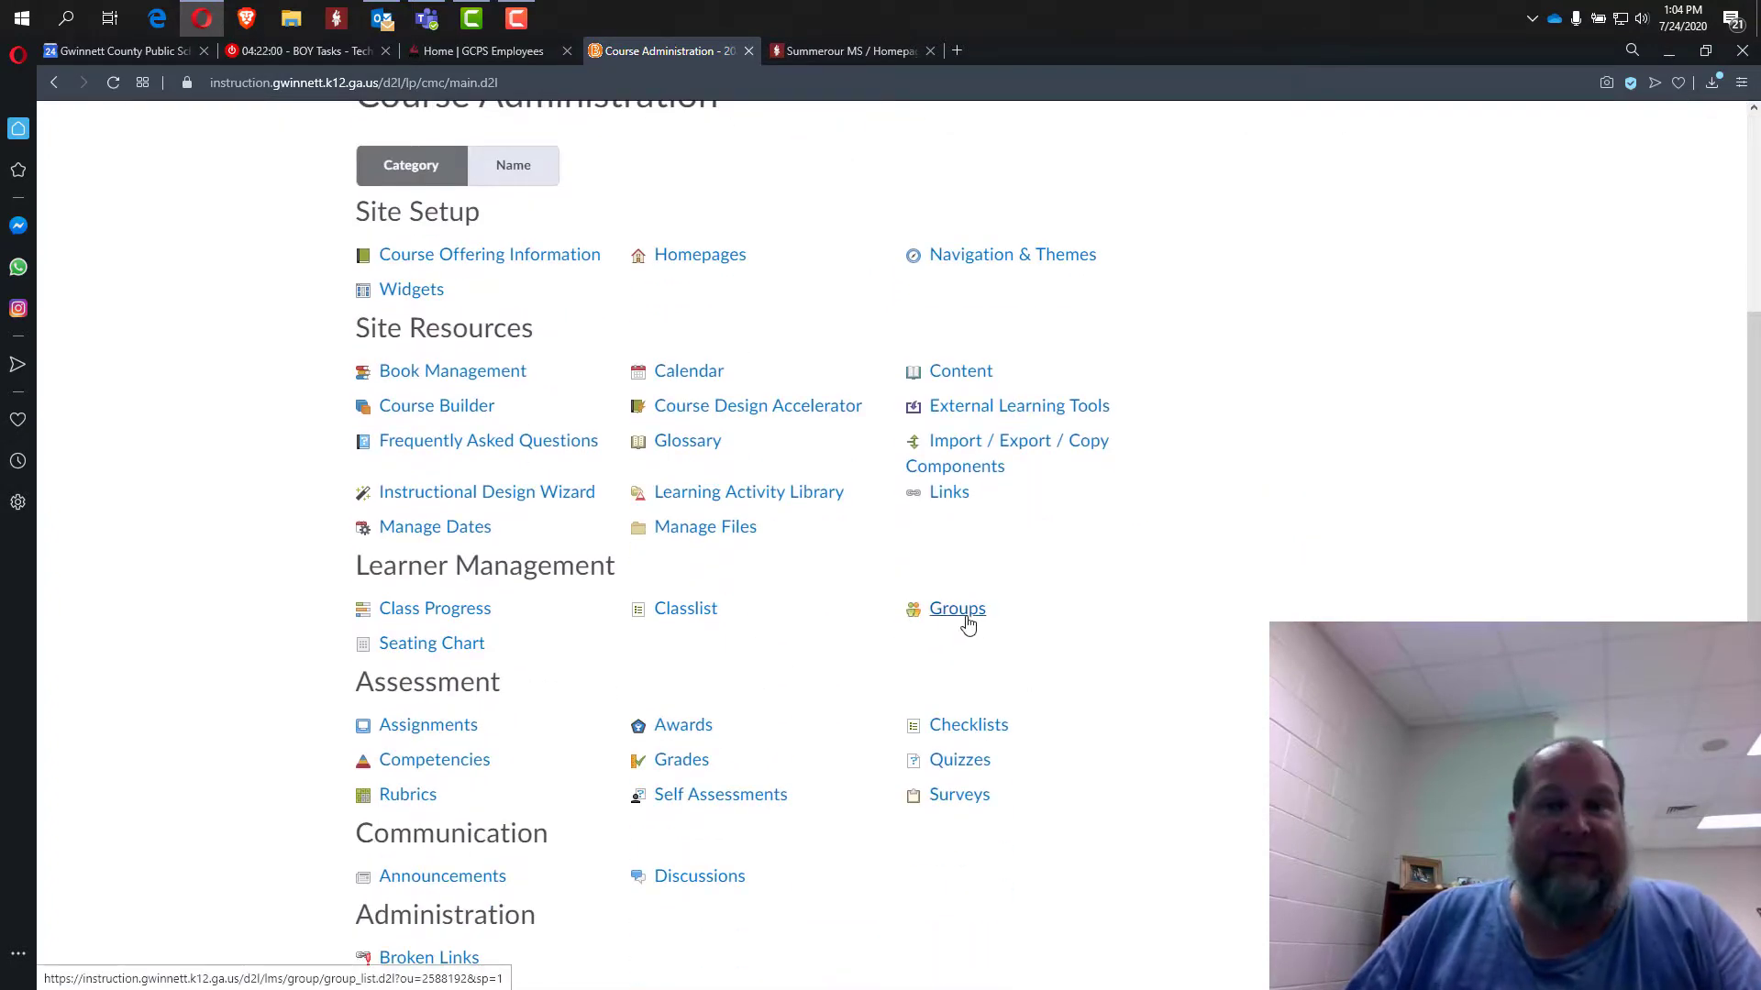